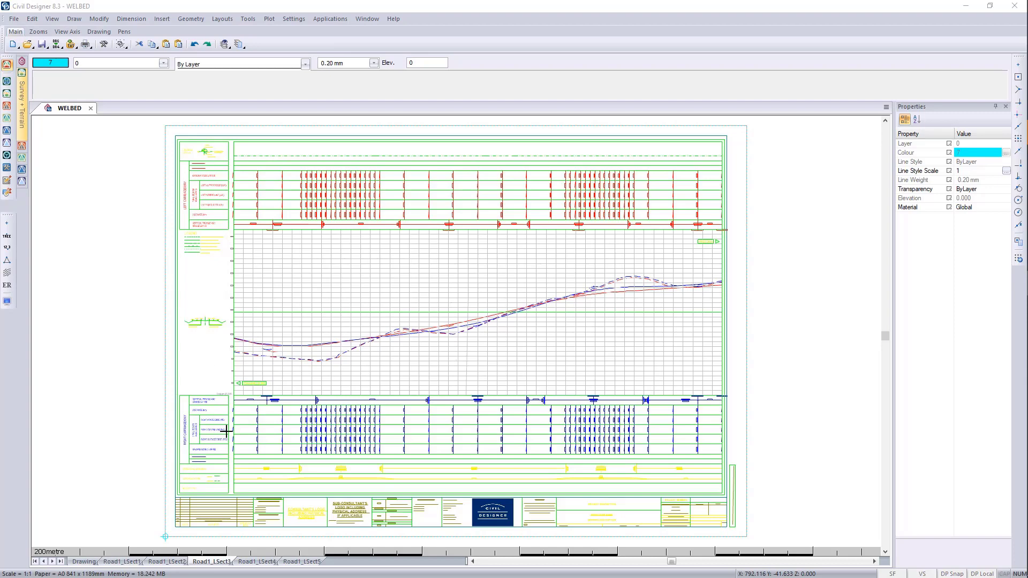
- Examine the Road1_LSect3 long section sheet, including the right carriageway data bands and the road profile grid
scroll(203, 454, "up", 1)
scroll(201, 449, "down", 1)
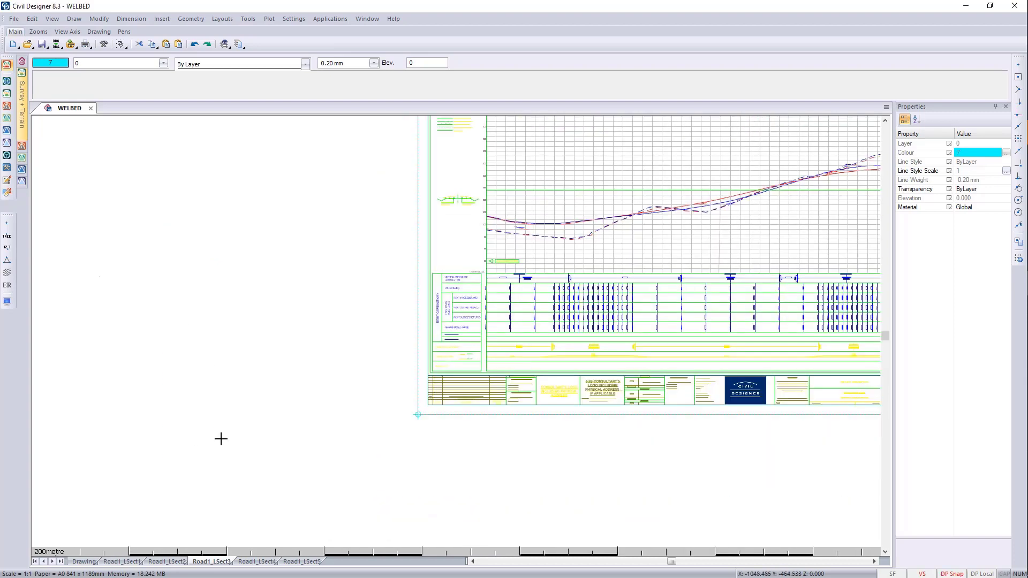
scroll(459, 329, "up", 3)
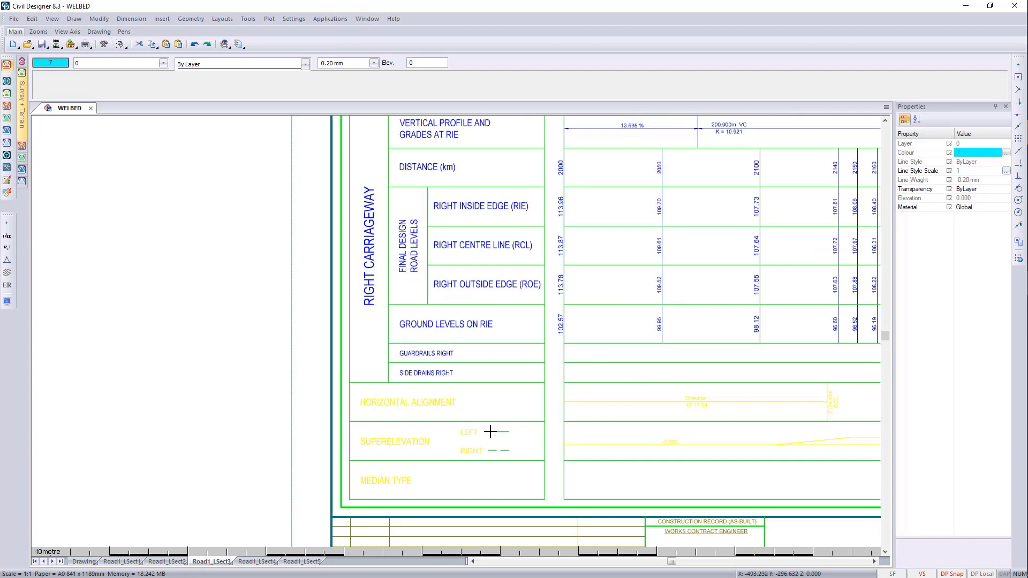
middle_click_drag(489, 428, 272, 437)
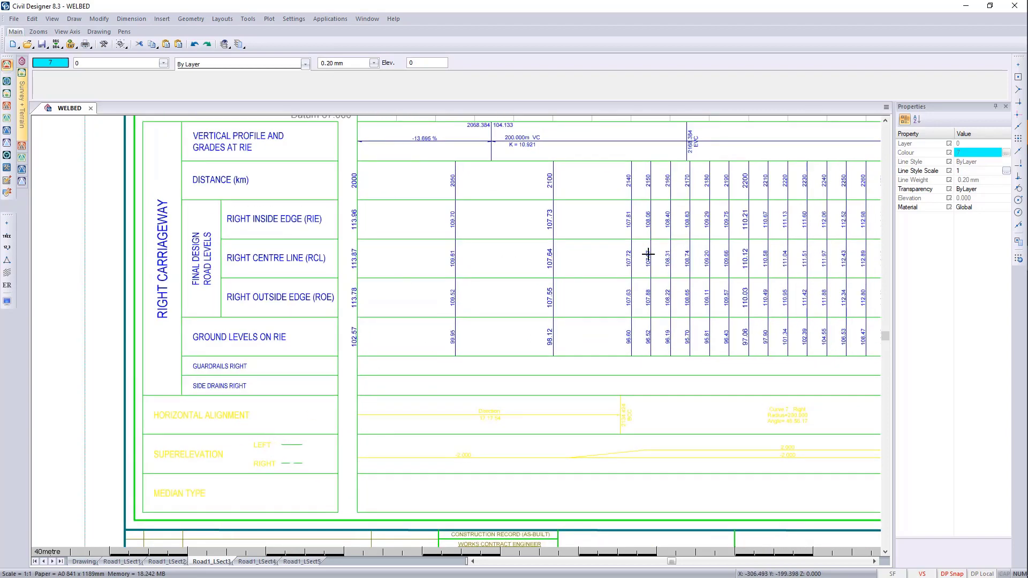
middle_click_drag(648, 254, 515, 405)
scroll(516, 406, "down", 1)
middle_click_drag(640, 236, 470, 386)
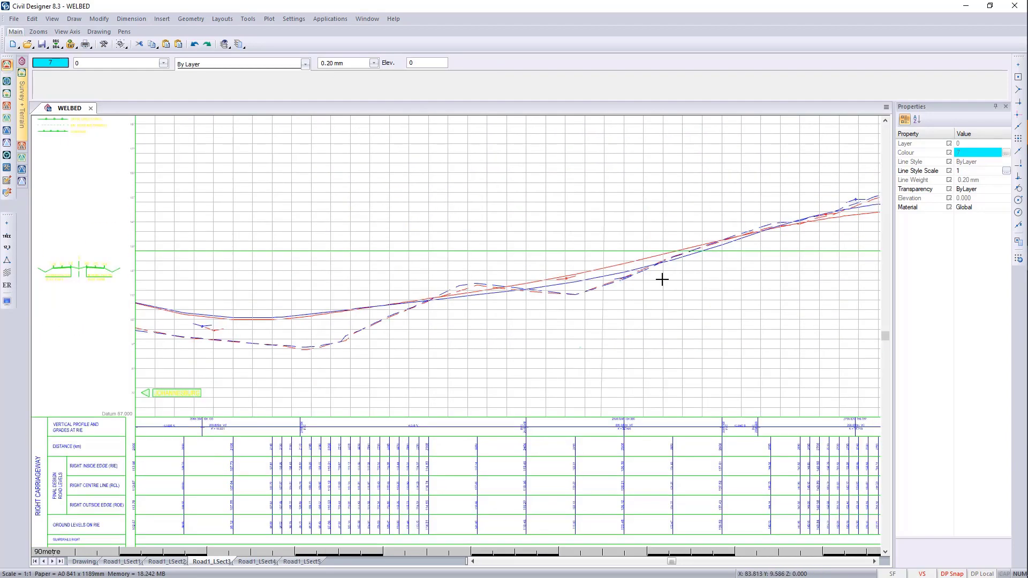
mouse_move(661, 278)
middle_mouse_down()
mouse_move(502, 447)
mouse_move(427, 403)
middle_mouse_up()
scroll(424, 404, "down", 2)
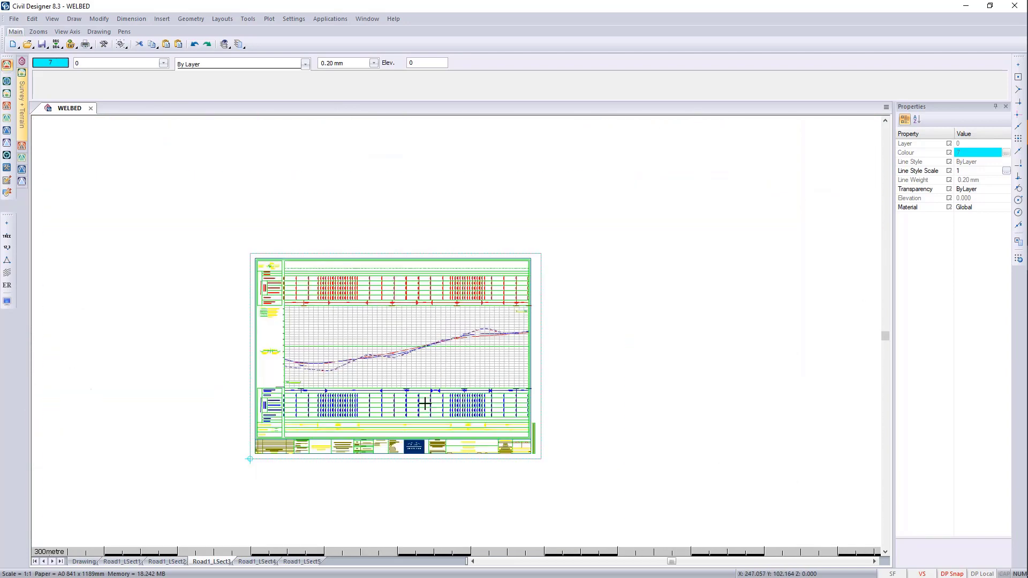
scroll(372, 356, "up", 1)
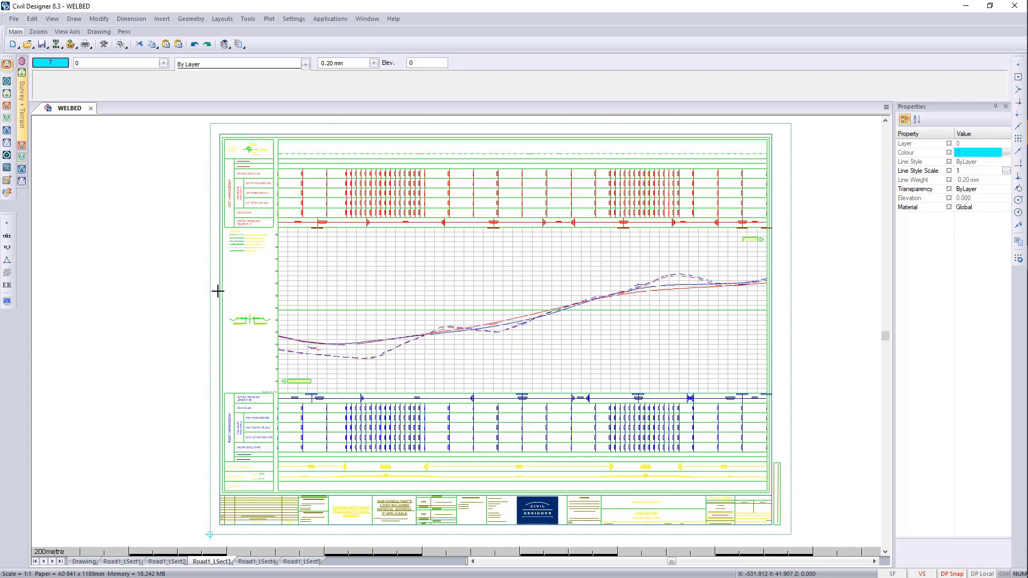
- Open the drawing Title Block Template A0 Daul CW from the New Dual Longsection folder
left_click(14, 19)
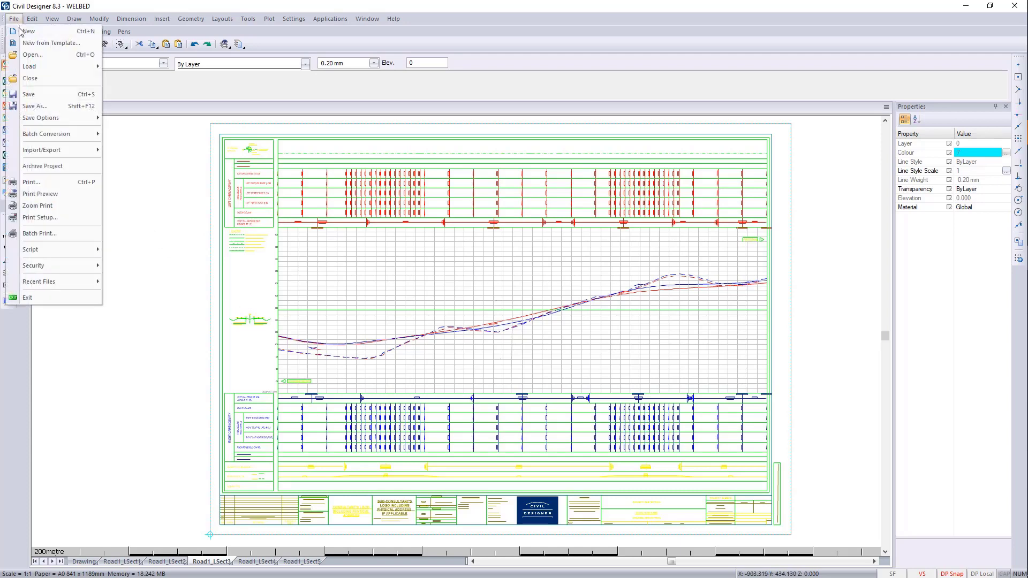
left_click(32, 56)
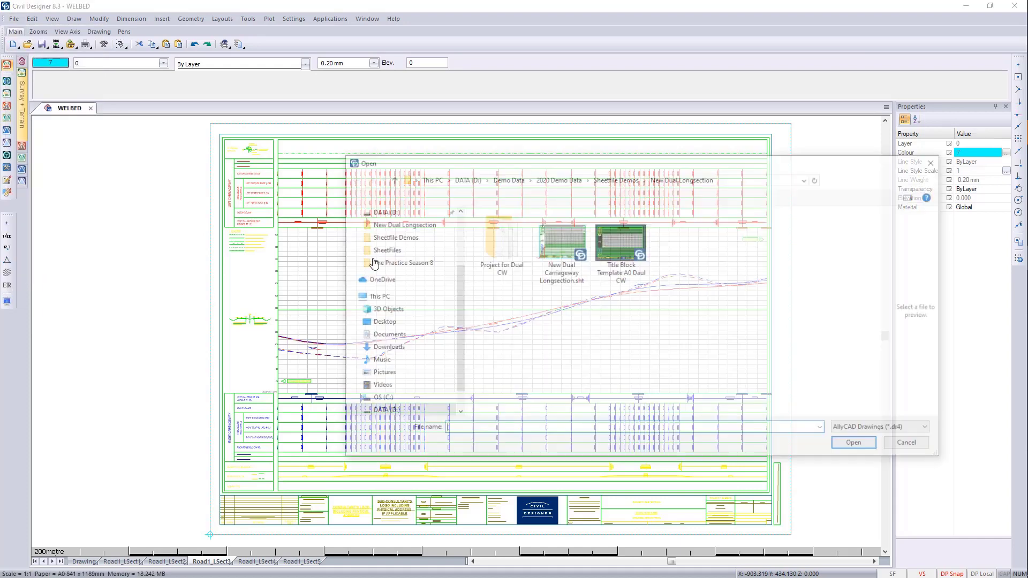
left_click(619, 243)
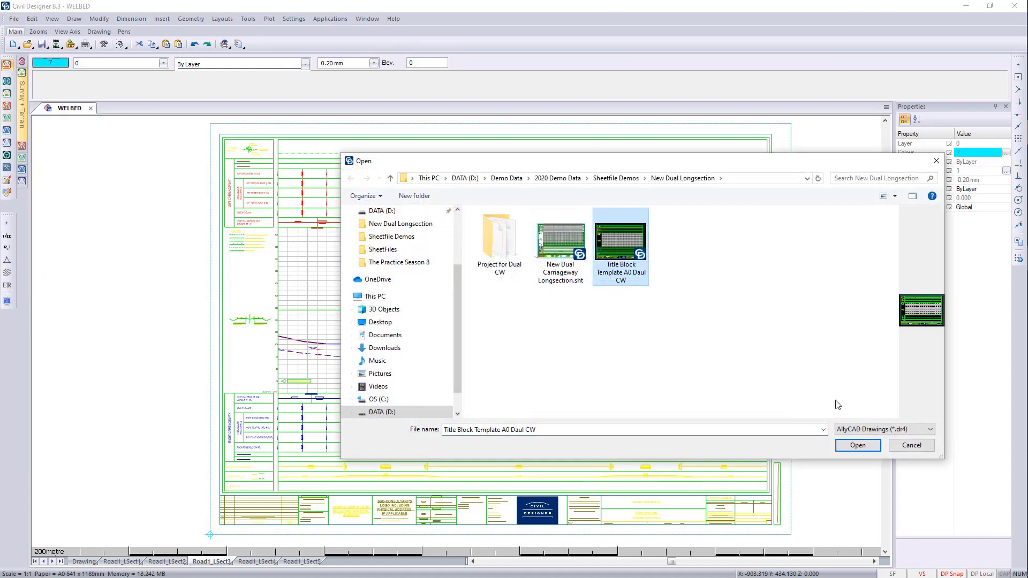
left_click(863, 447)
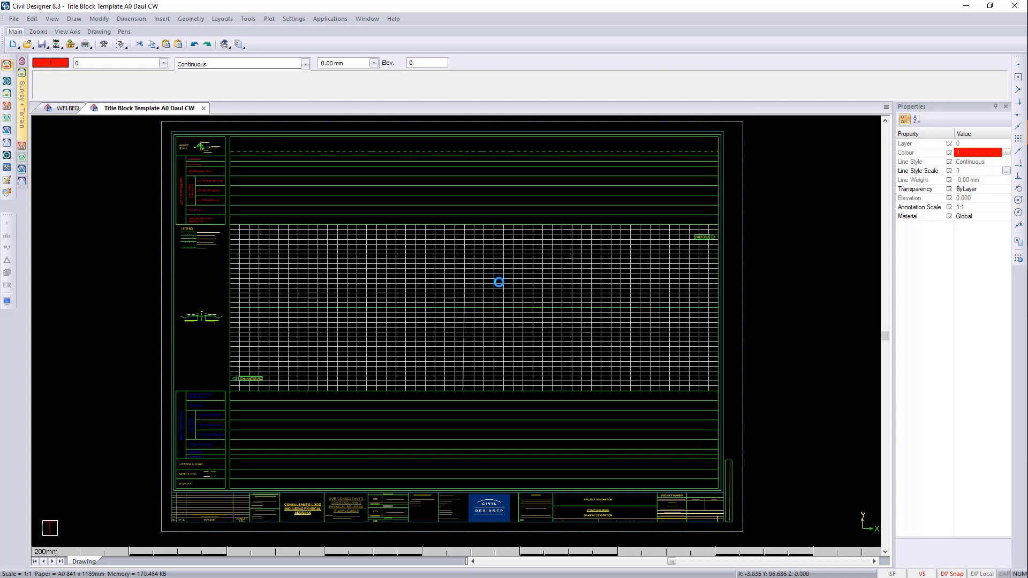
- Inspect the properties of the HORIZONTAL ALIGNMENT text and the polyline framing the RIGHT OUTSIDE EDGE (ROE) row
scroll(177, 477, "up", 6)
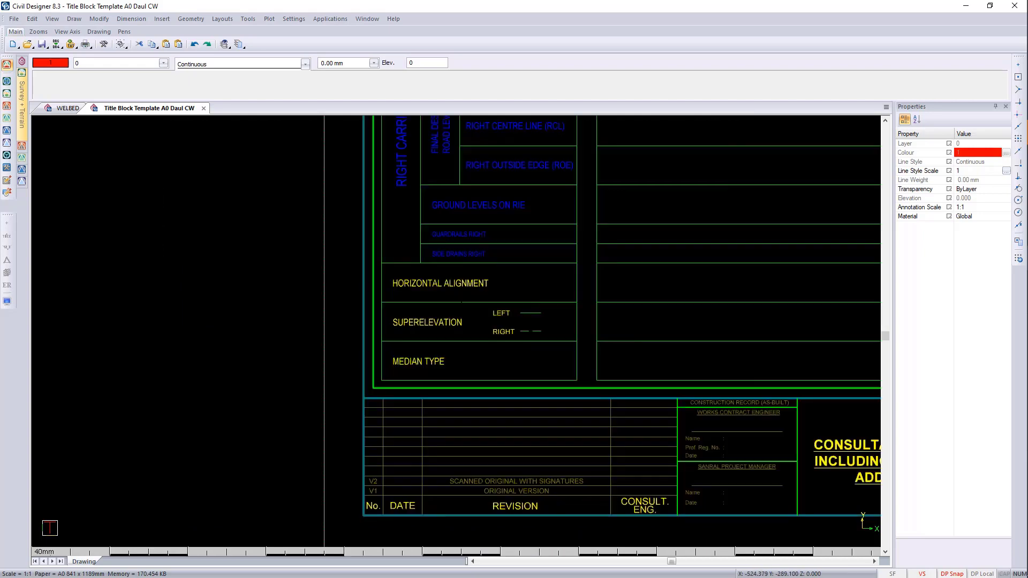
left_click(501, 298)
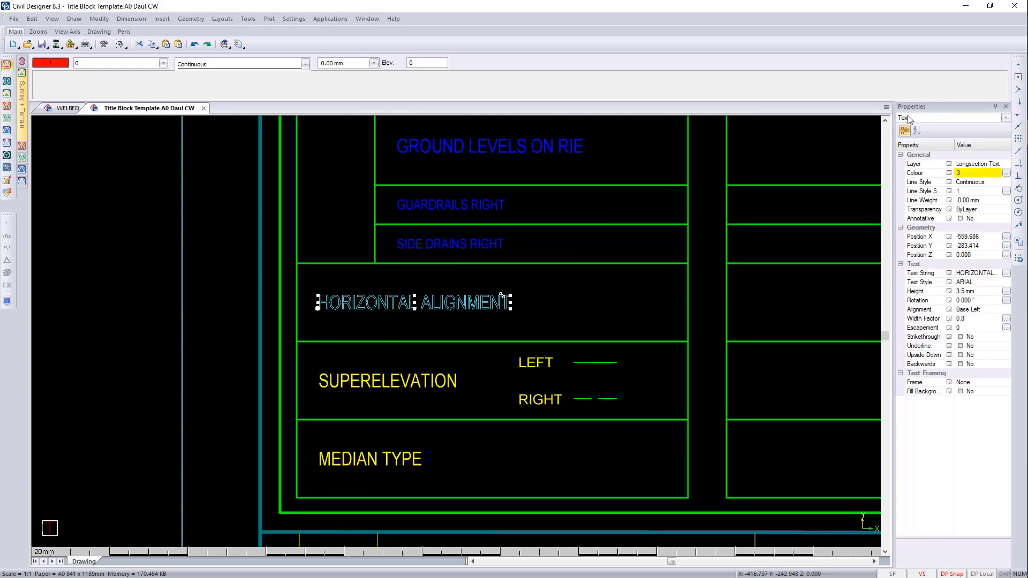
scroll(421, 347, "down", 2)
scroll(533, 207, "up", 2)
key("Escape")
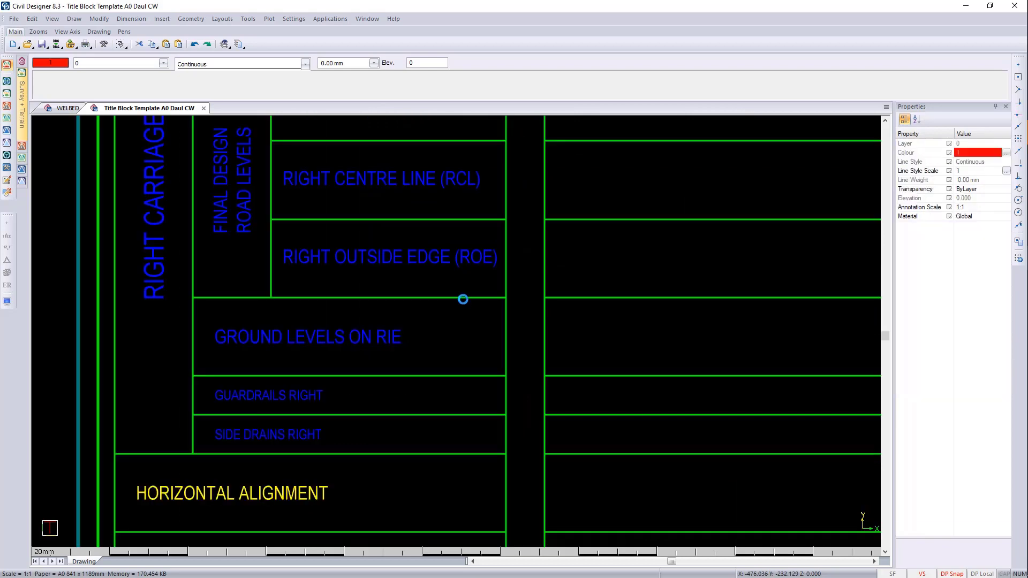
left_click(498, 220)
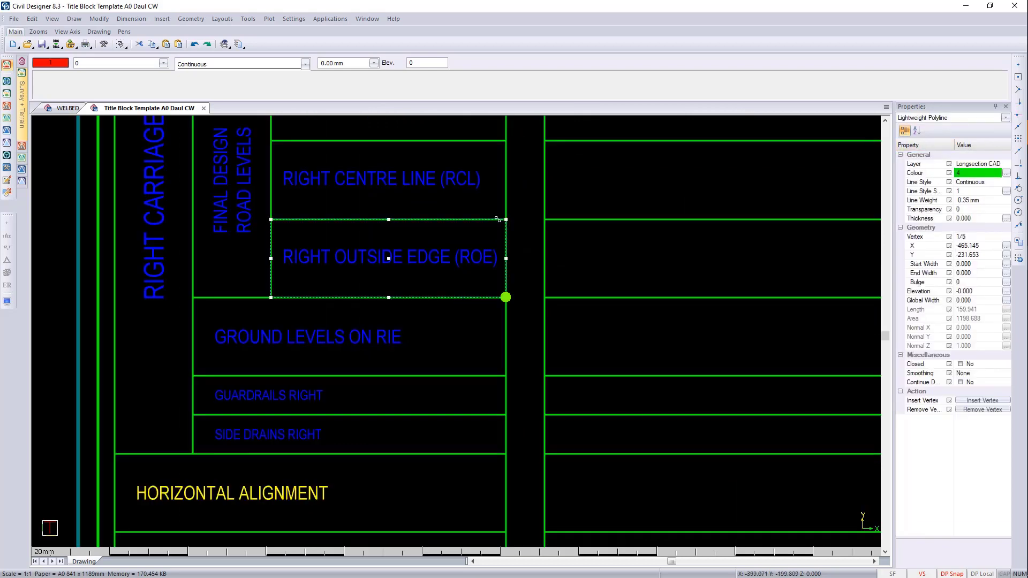
scroll(489, 336, "down", 4)
middle_click_drag(489, 336, 402, 464)
key("Escape")
- Inspect the properties of the grid line above the JOHANNESBURG direction label and of the label's hatch
scroll(455, 334, "up", 4)
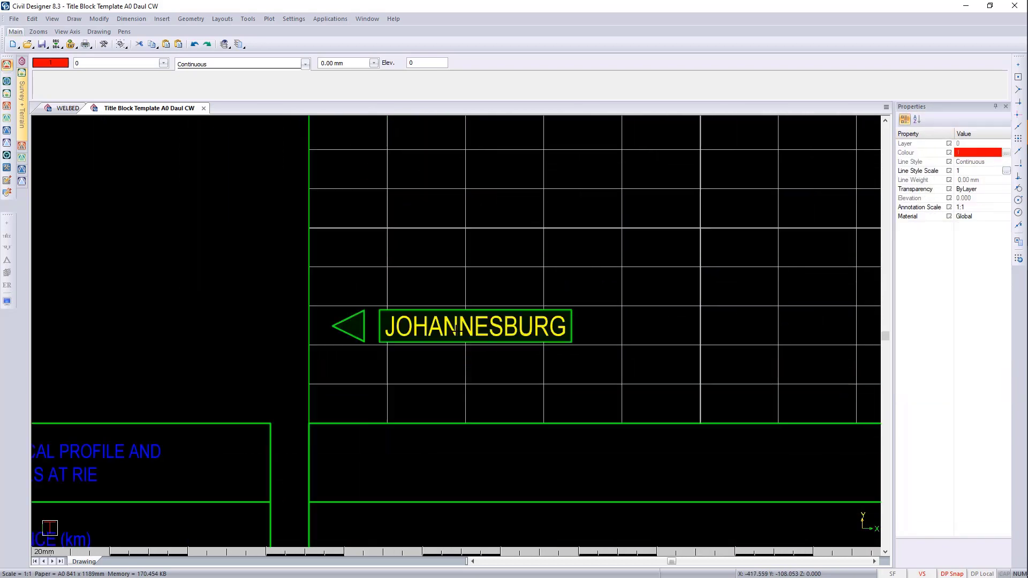
left_click(466, 310)
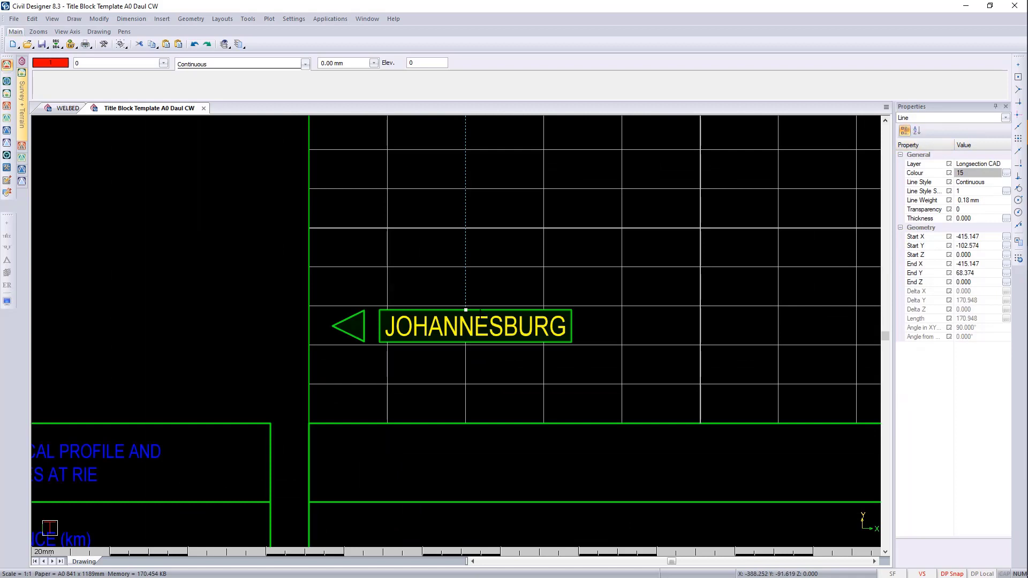
key("Escape")
left_click(478, 325)
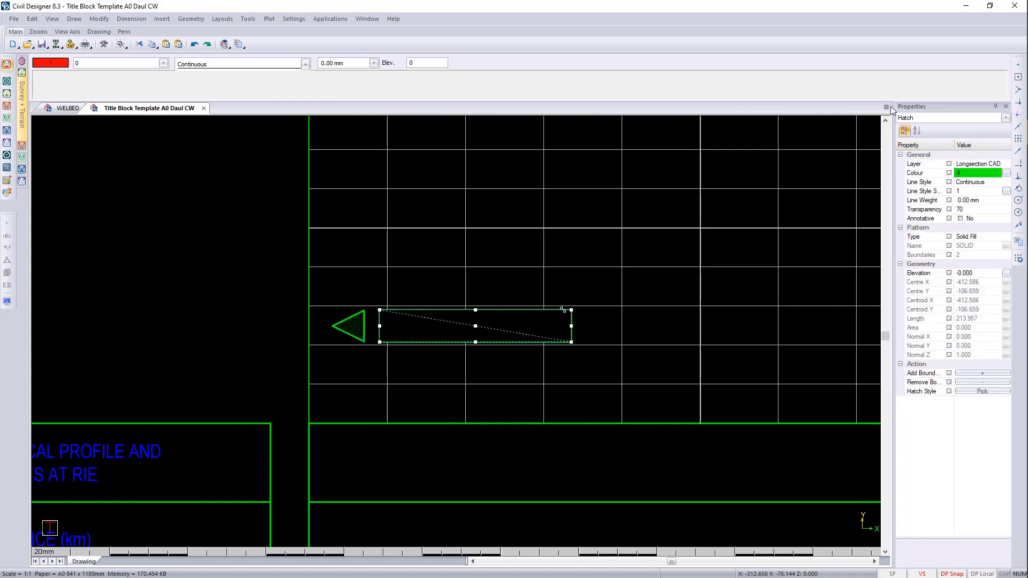
key("Escape")
- Examine the rest of the template: left carriageway headings, legend, profile grid, lower data bands and title block strip
scroll(439, 326, "down", 4)
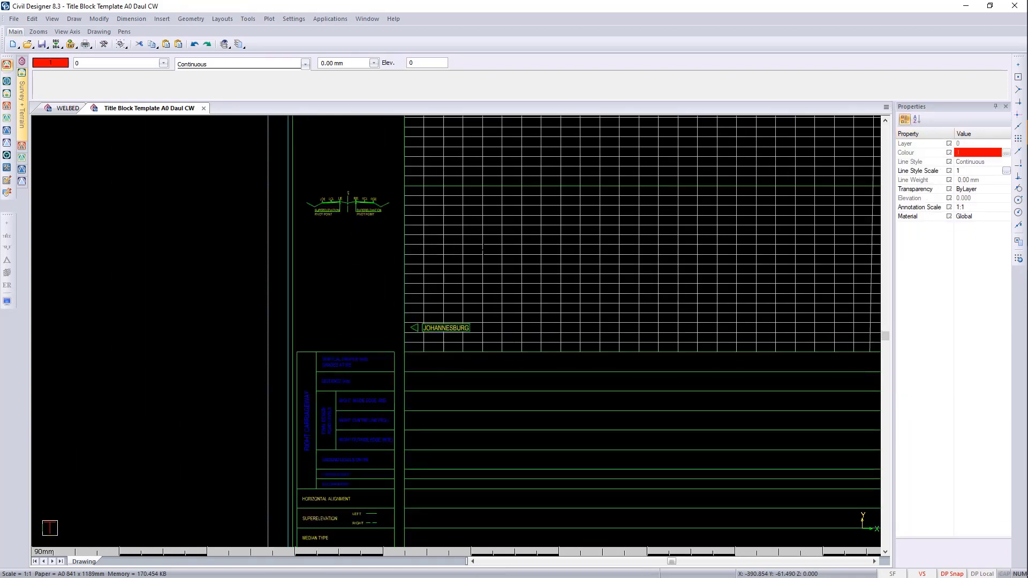
middle_click_drag(482, 246, 427, 442)
mouse_move(501, 369)
middle_mouse_down()
mouse_move(491, 390)
mouse_move(493, 534)
middle_mouse_up()
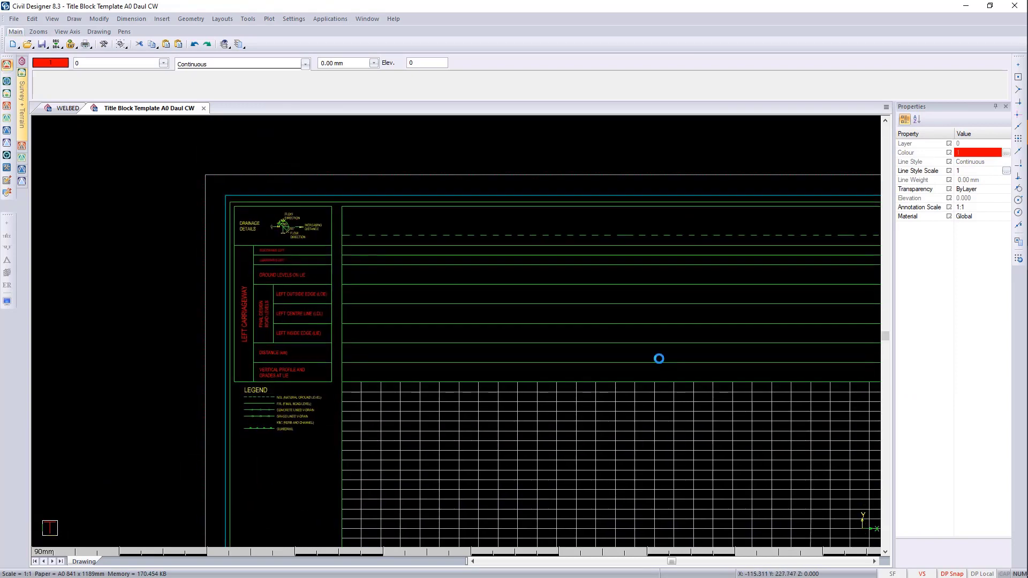
middle_click_drag(658, 358, 290, 165)
middle_click_drag(407, 422, 559, 137)
middle_click_drag(581, 413, 324, 367)
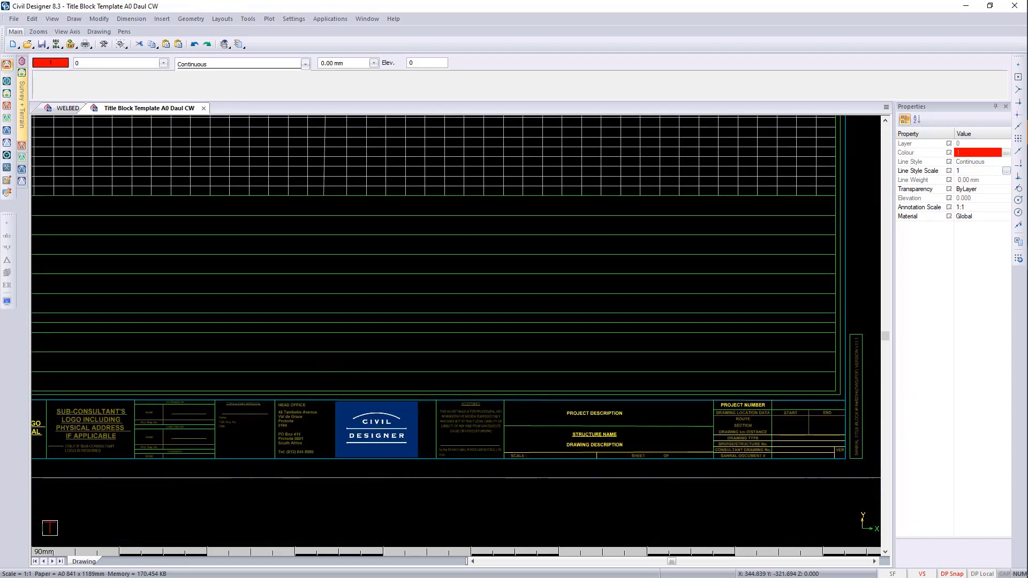
middle_click_drag(640, 379, 507, 384)
scroll(396, 359, "down", 2)
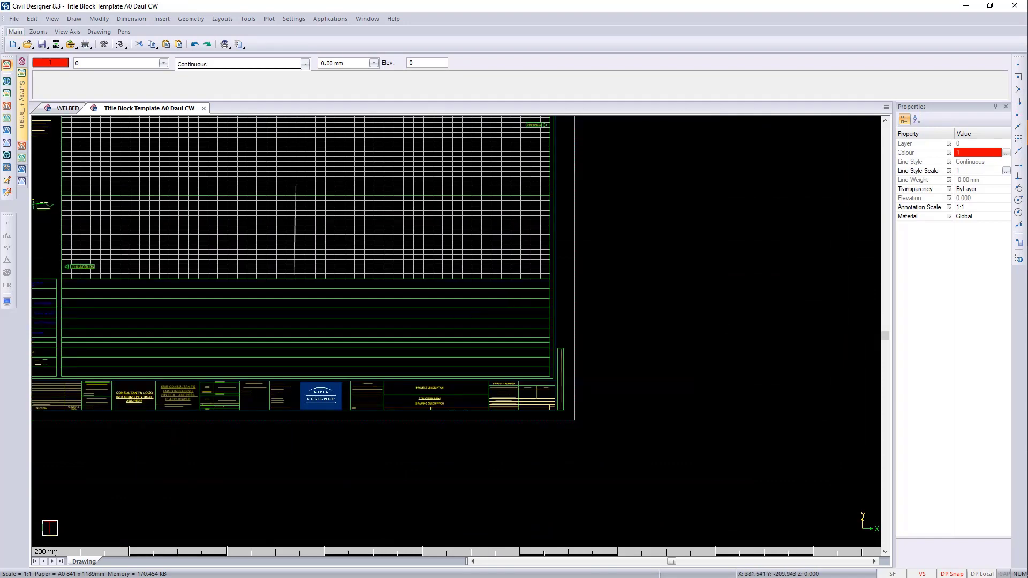
scroll(471, 318, "up", 2)
middle_click(471, 318)
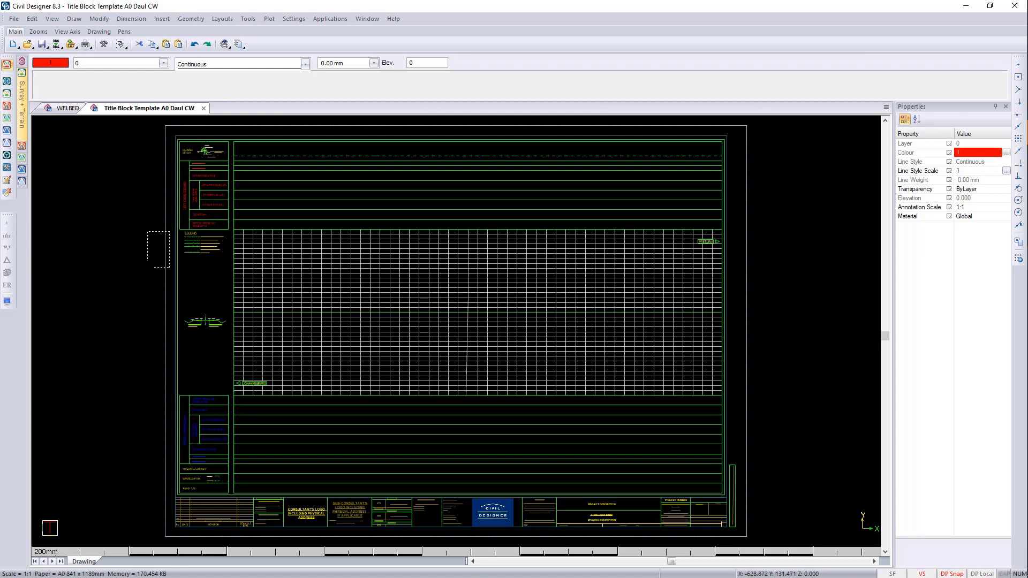
- Try scaling the outer title block border to about 0.94 in X and 0.81 in Y, and undo the scaling
left_click(738, 125)
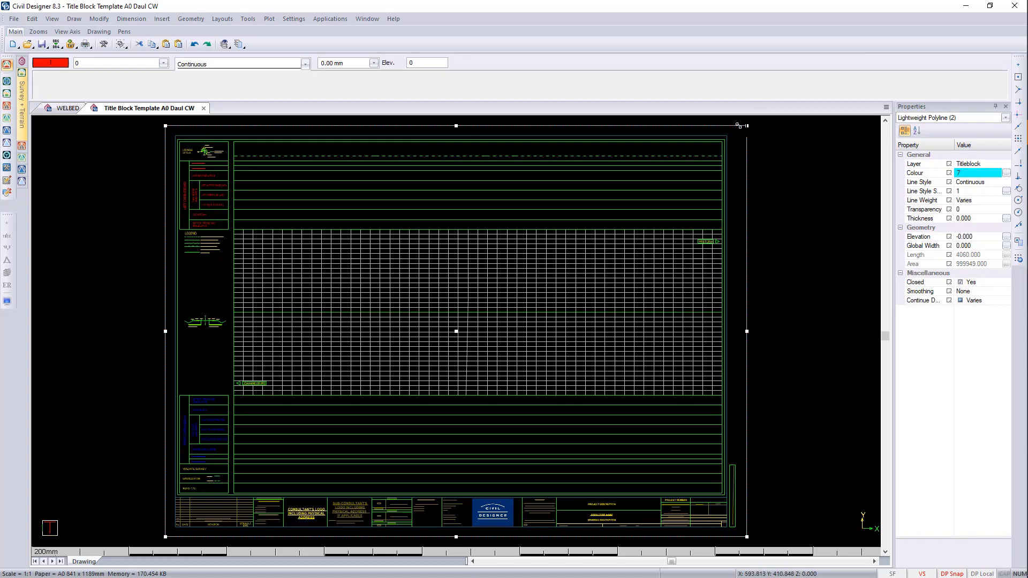
left_click(746, 126)
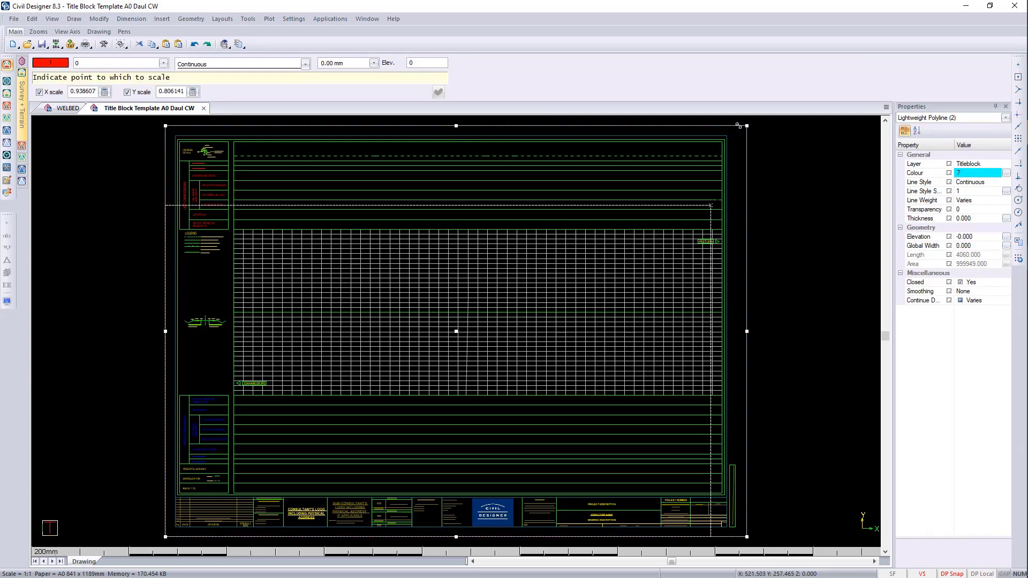
left_click(702, 205)
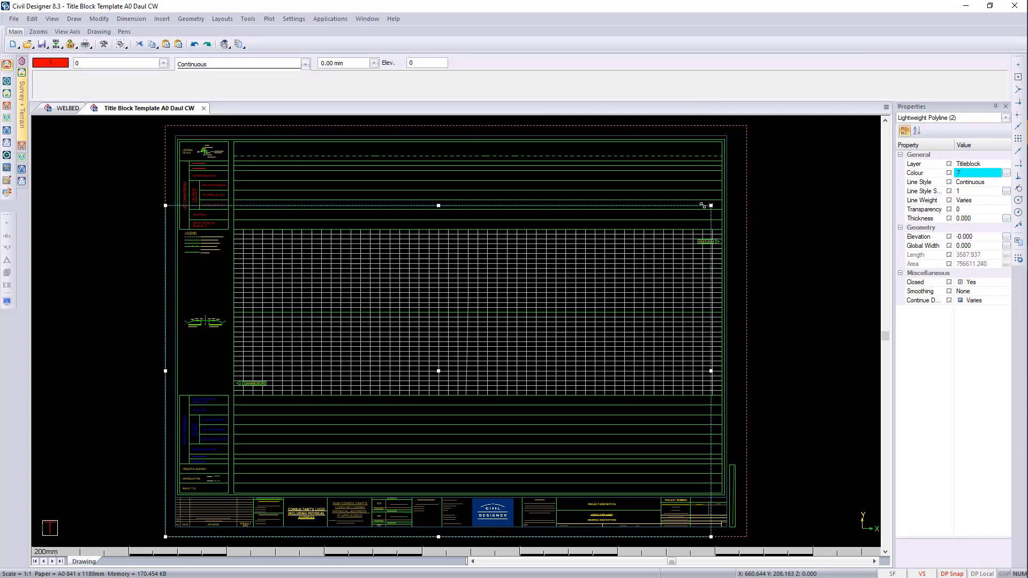
key("ctrl+z")
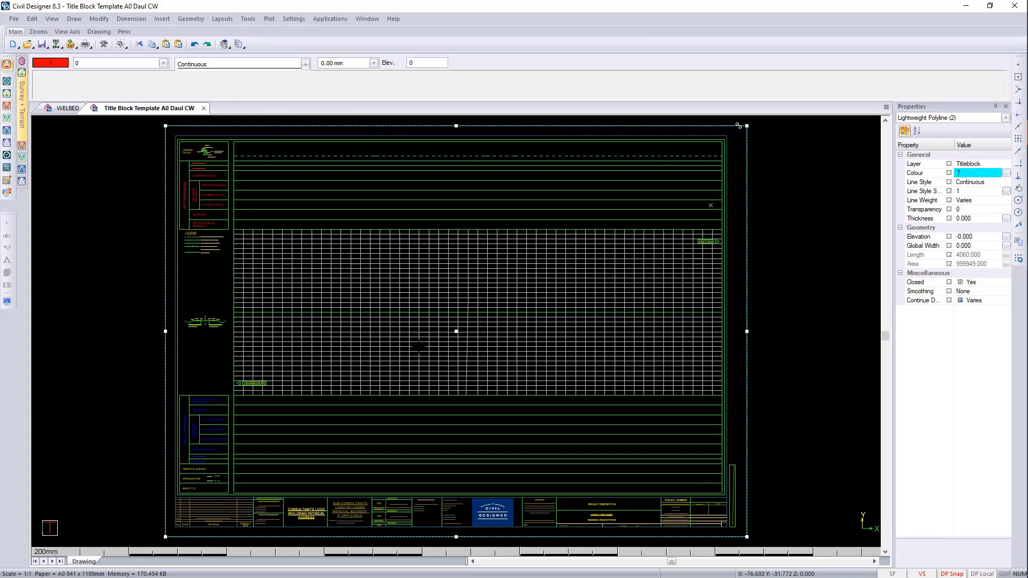
key("Escape")
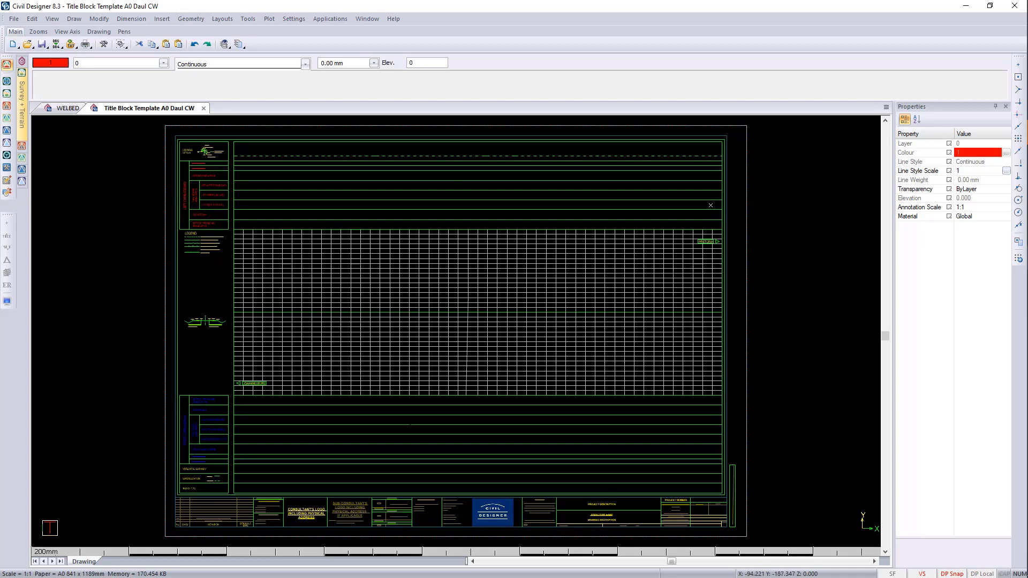
- Check the template's paper size and scale in the drawing settings, and close the template with its changes saved
left_click(300, 21)
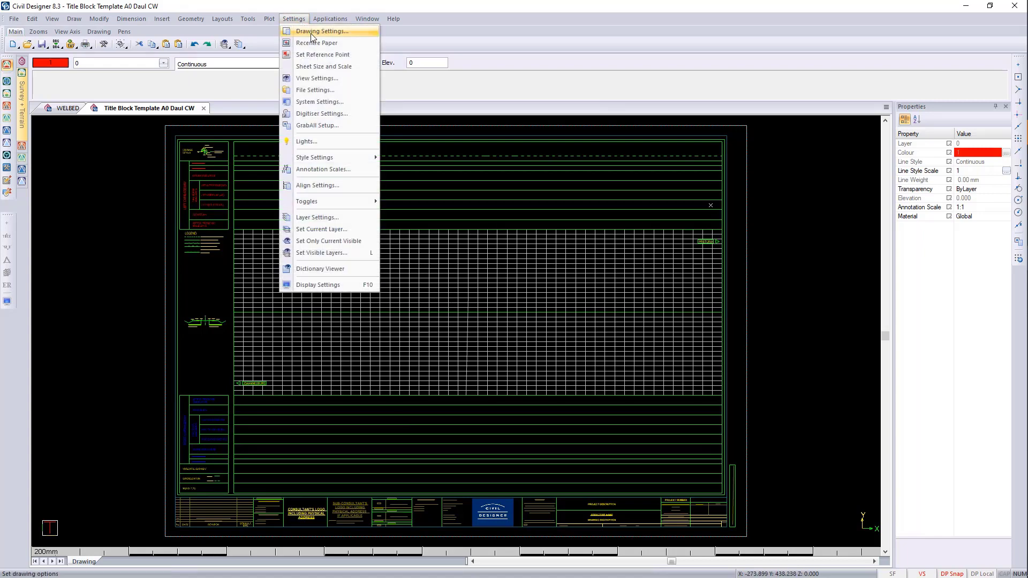
left_click(316, 32)
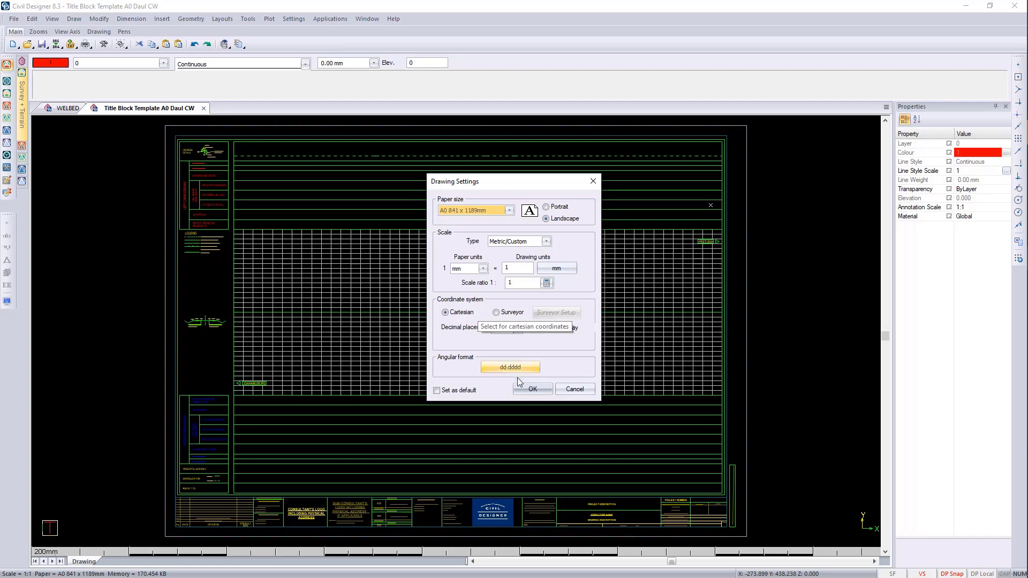
left_click(533, 388)
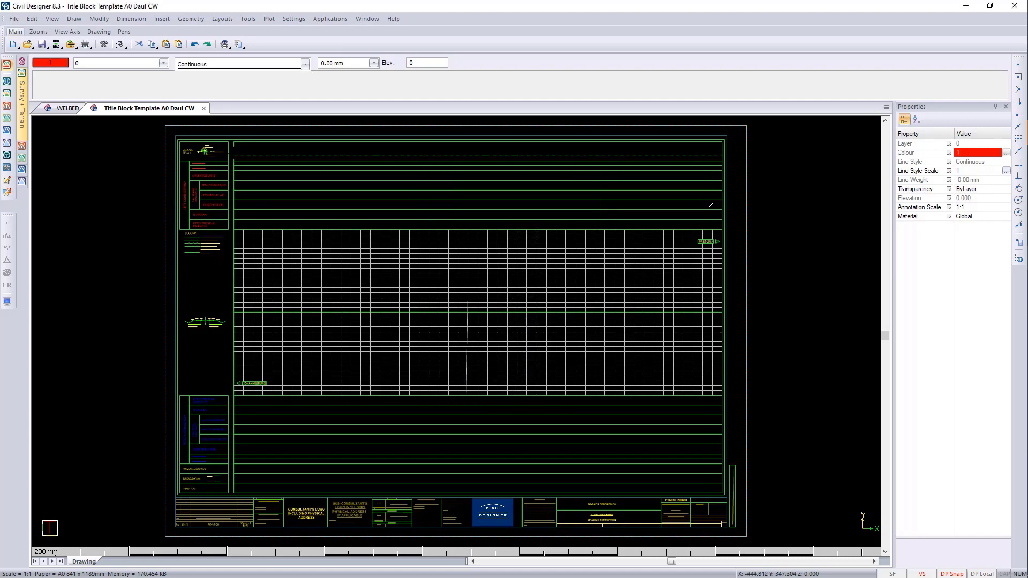
left_click(204, 108)
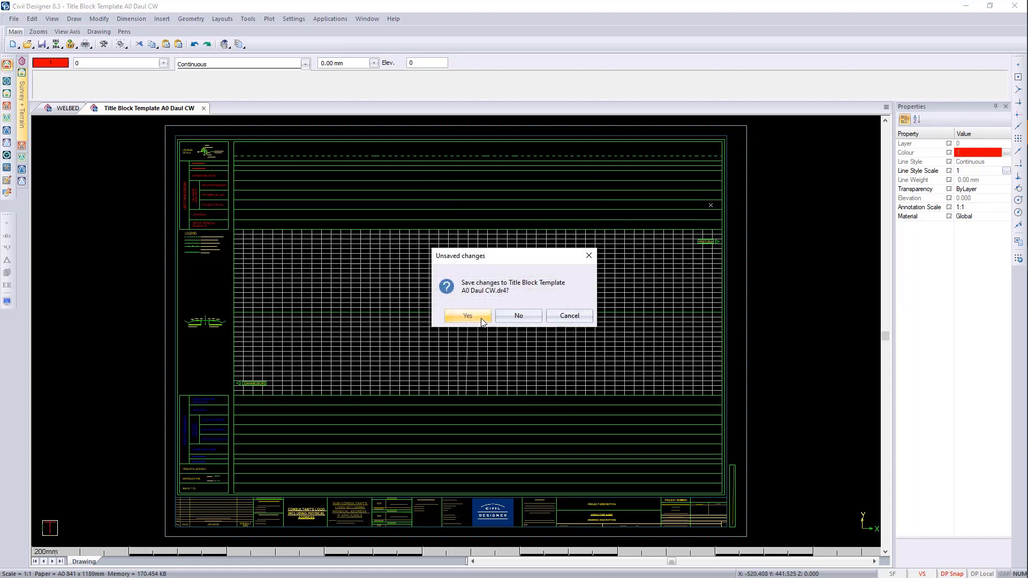
left_click(481, 321)
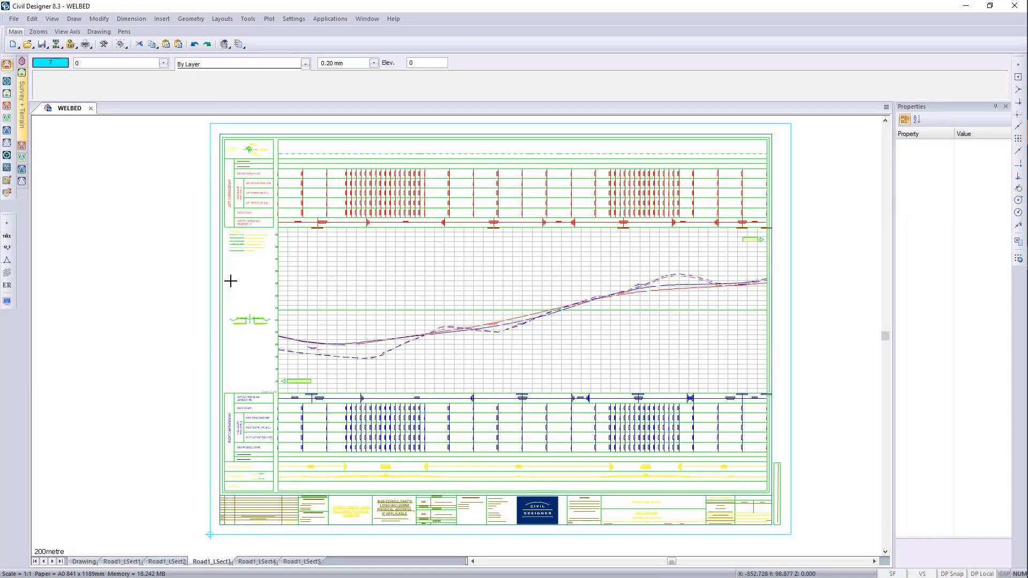
- Start the sheet file editor and open Dual Carriageway Longsection from the SheetFiles folder in Knowledge Base Software
left_click(7, 181)
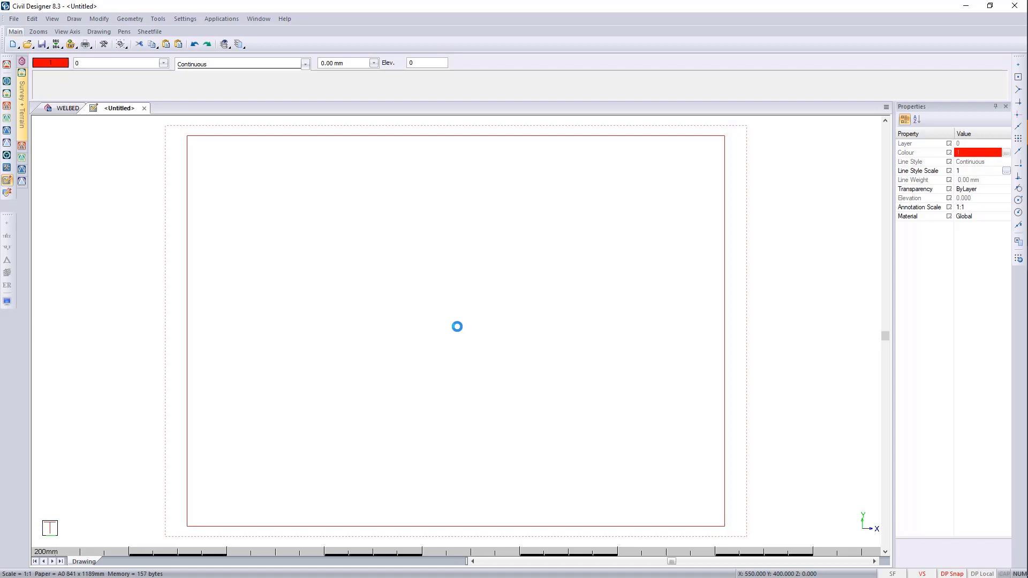
left_click(14, 19)
left_click(48, 39)
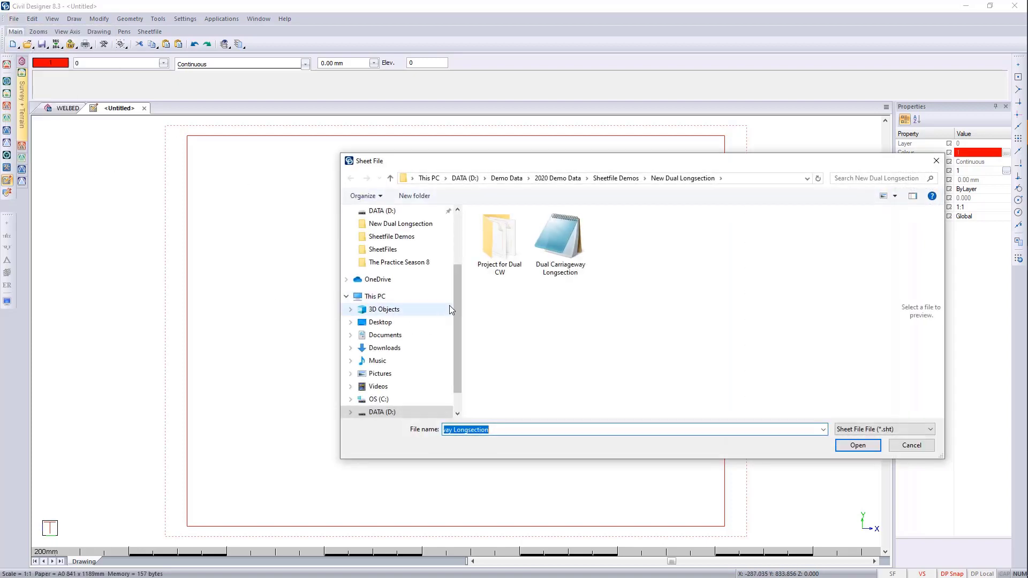
scroll(393, 275, "up", 3)
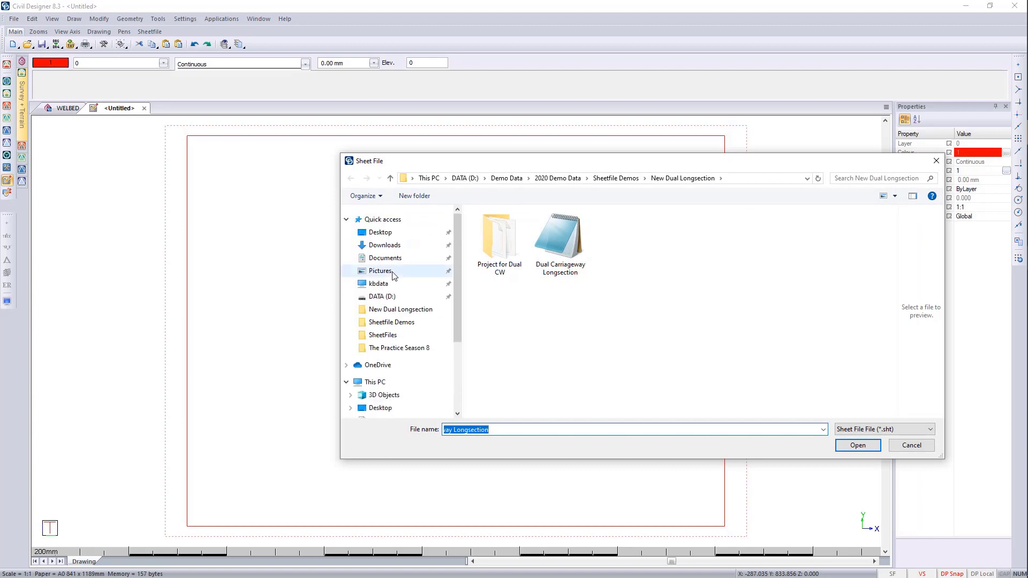
left_click(381, 233)
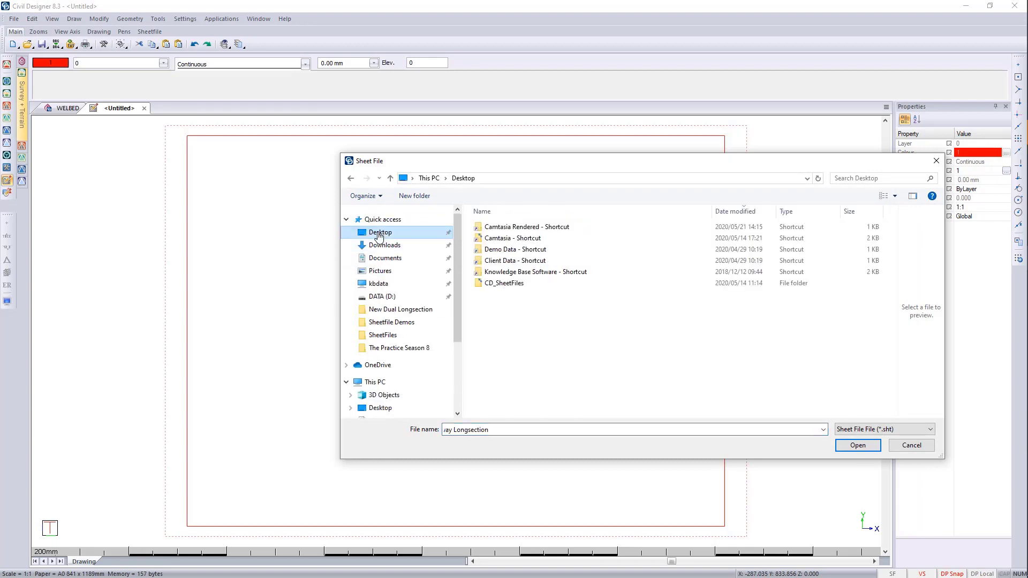
double_click(517, 272)
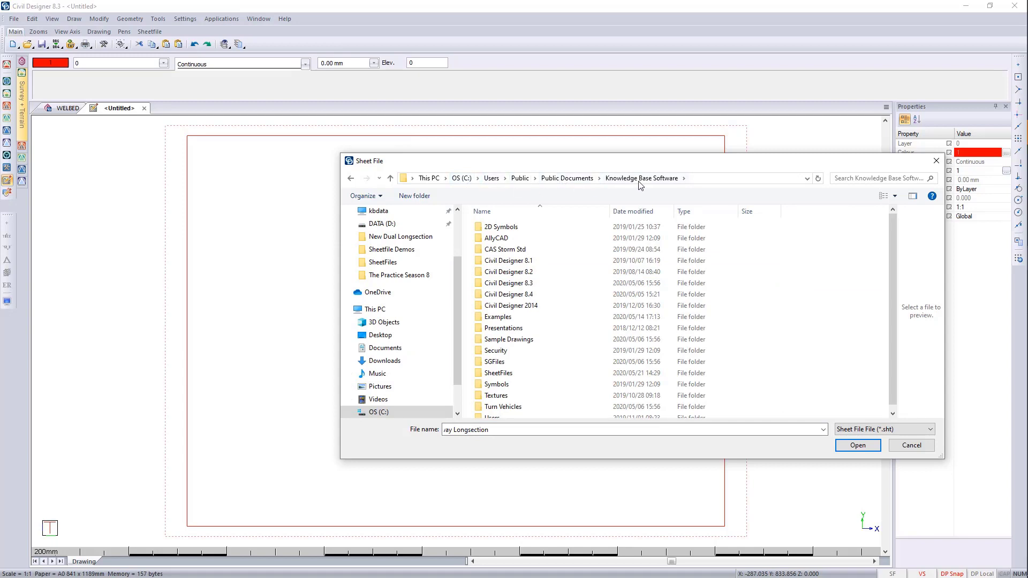
double_click(497, 373)
left_click(506, 317)
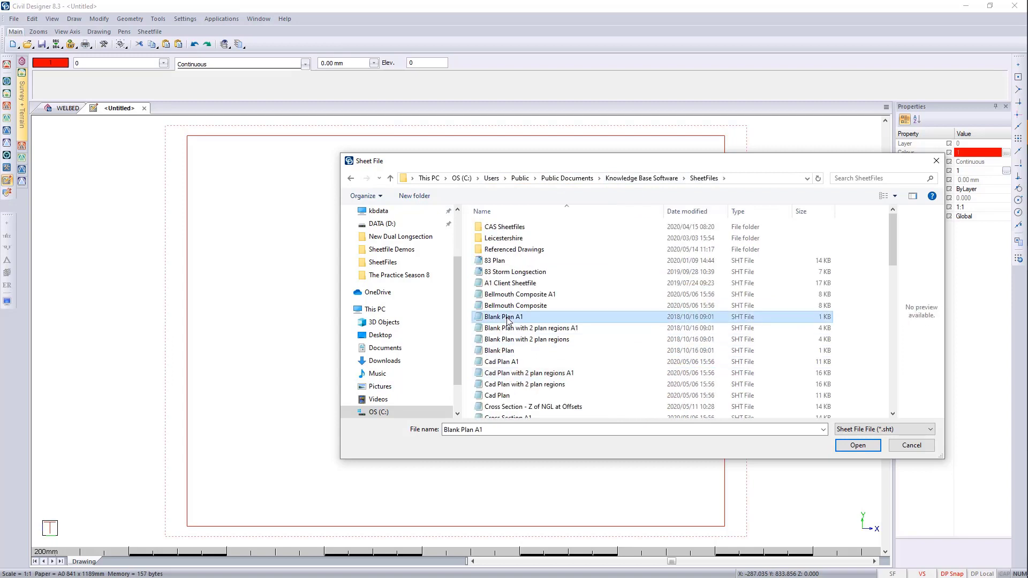
key("d")
left_click(520, 235)
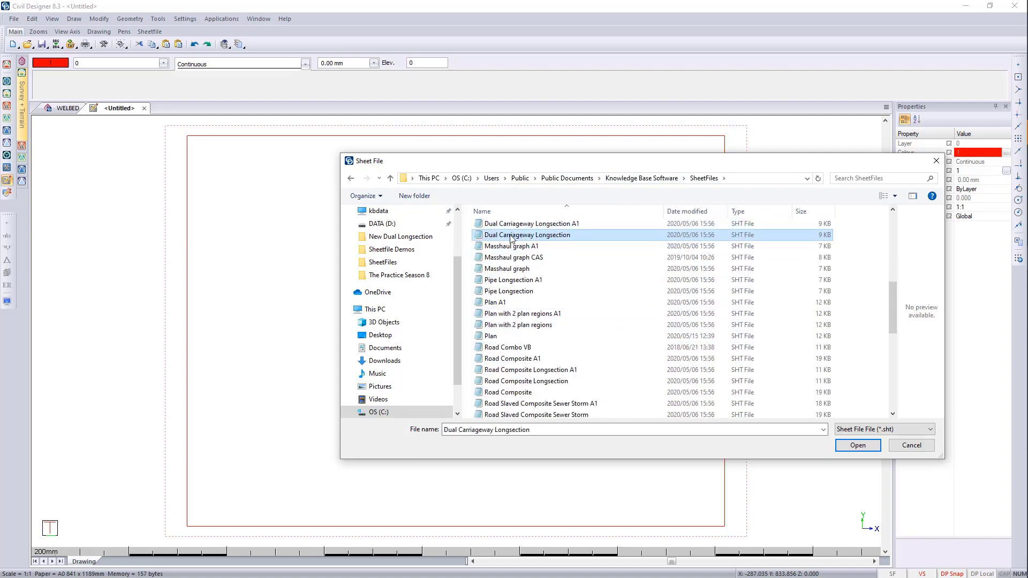
left_click(853, 444)
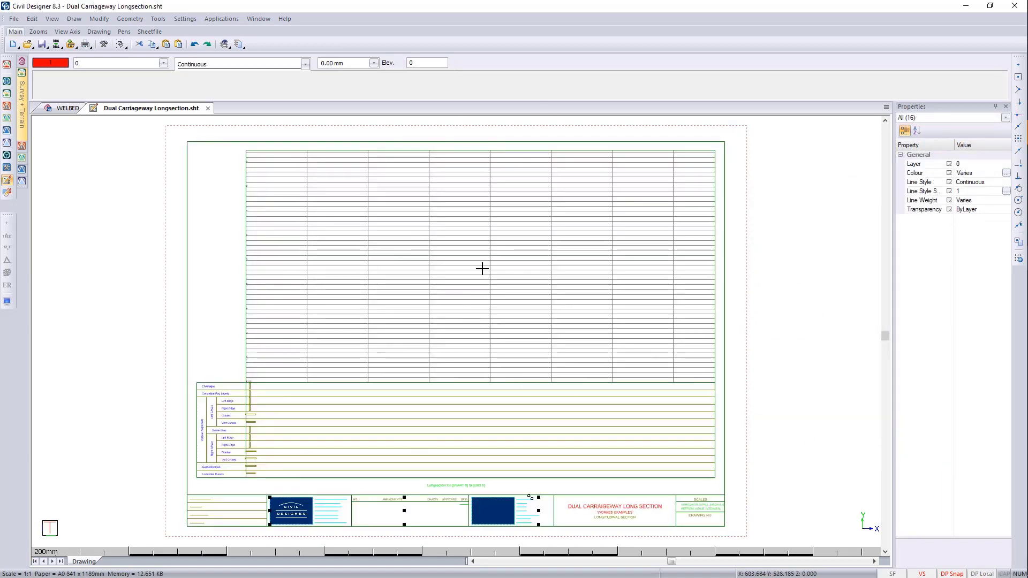
- Save a copy of the sheet file as "Demo Sheetfile - Dual CW LS A0" in the 2020 Demo Data Sheetfile Demos folder
left_click(16, 19)
left_click(35, 95)
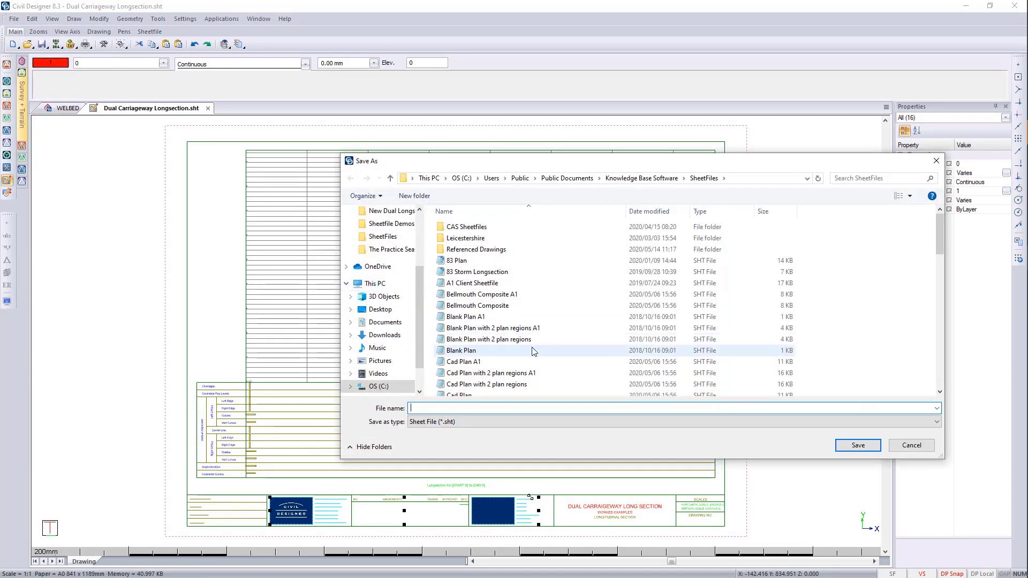
left_click(382, 310)
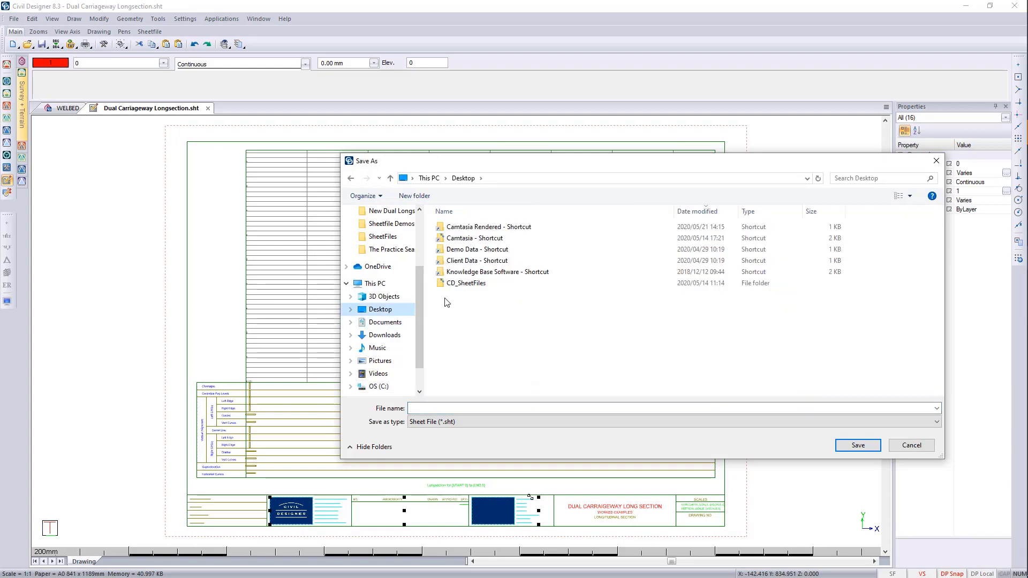
double_click(491, 252)
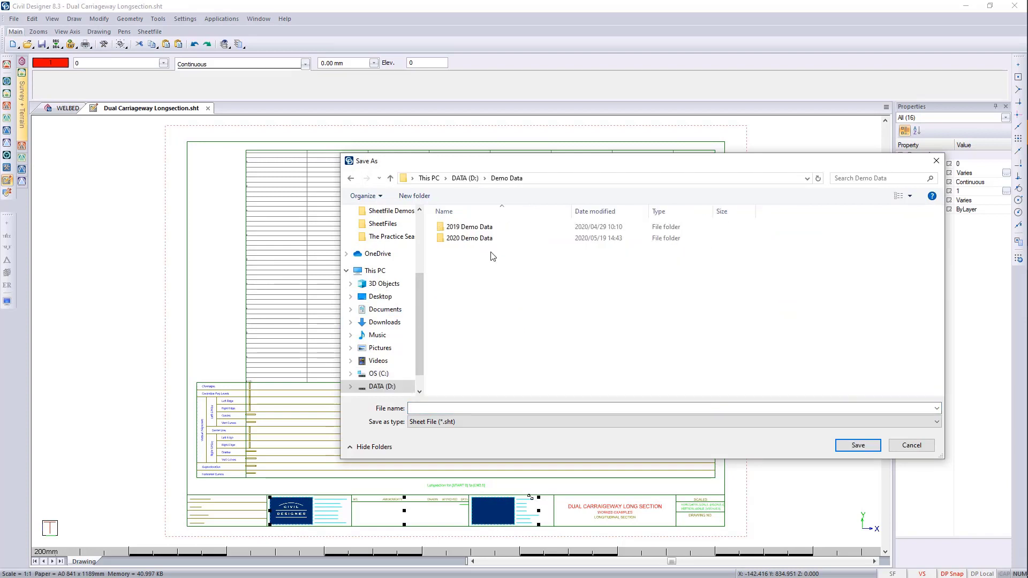
double_click(464, 238)
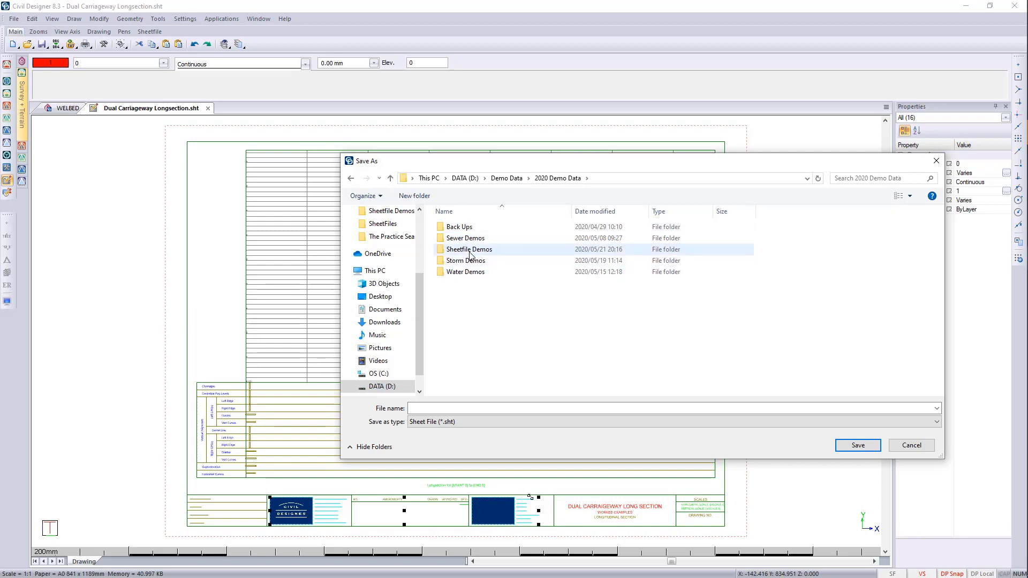
double_click(469, 250)
left_click(451, 409)
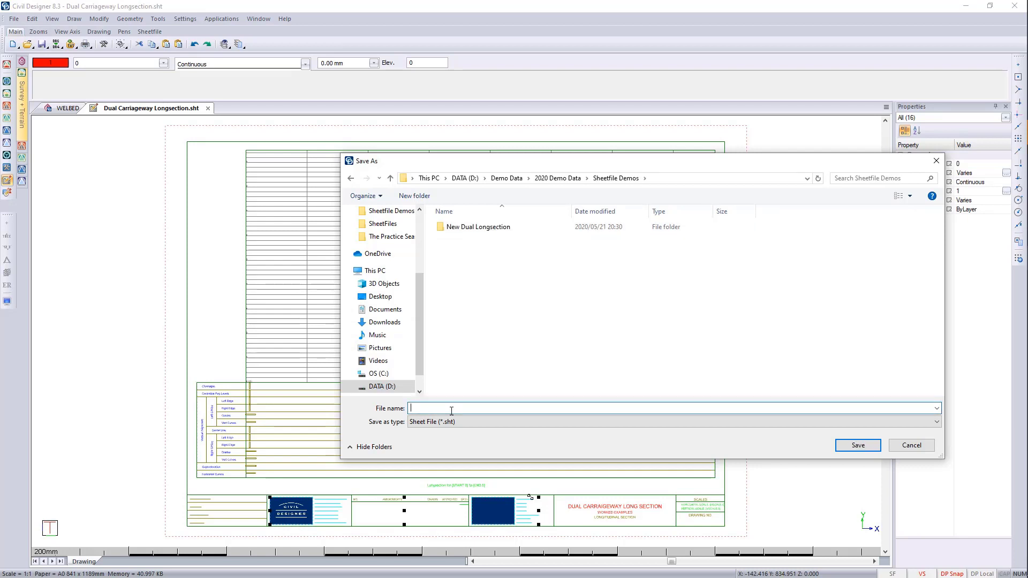
type("Demo Sheetfile - Dual CW LS A0")
left_click(857, 446)
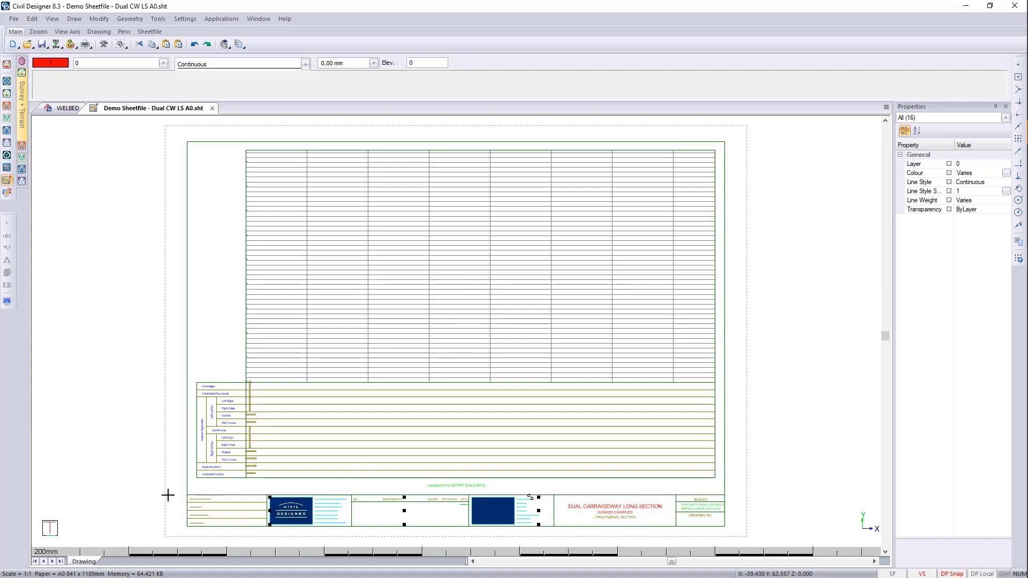
- Delete the whole title block strip along the sheet's lower edge, including its logos, texts and divider lines
left_click(193, 508)
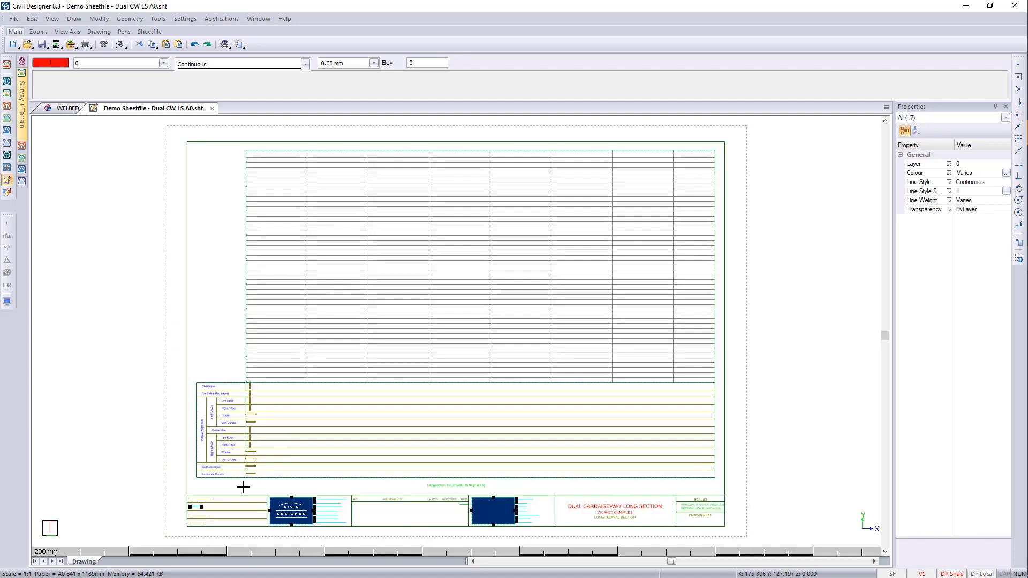
key("Escape")
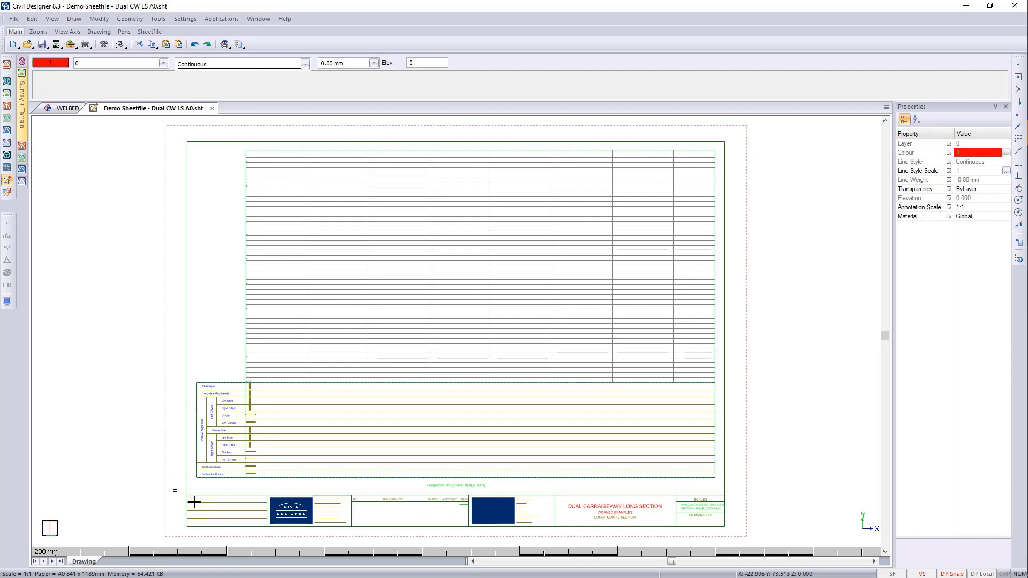
left_click_drag(174, 490, 773, 532)
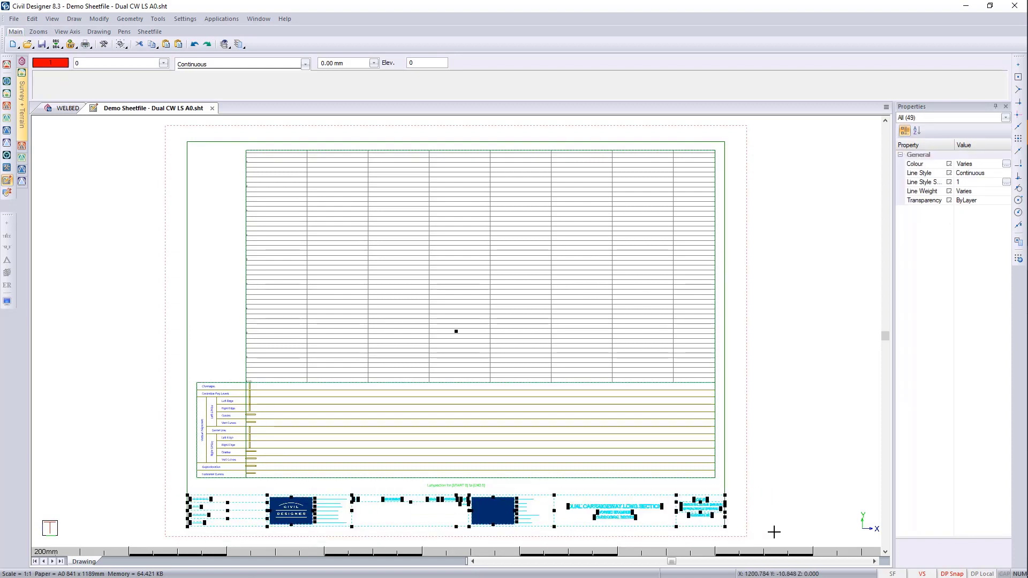
key("Delete")
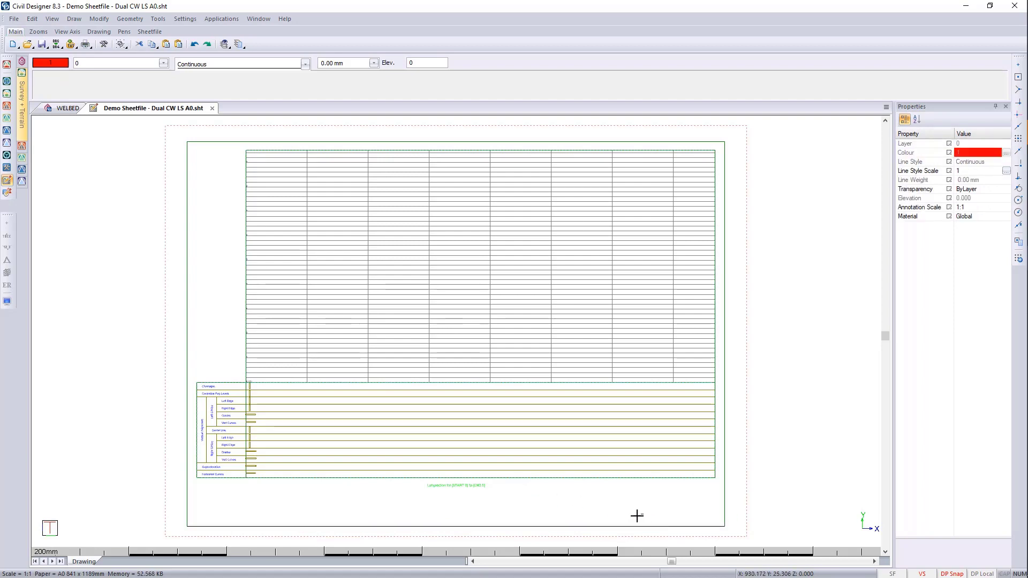
- Select the entities along the outer sheet border, narrow the selection to Global Line, and delete those lines
left_click_drag(643, 514, 587, 540)
left_click(927, 118)
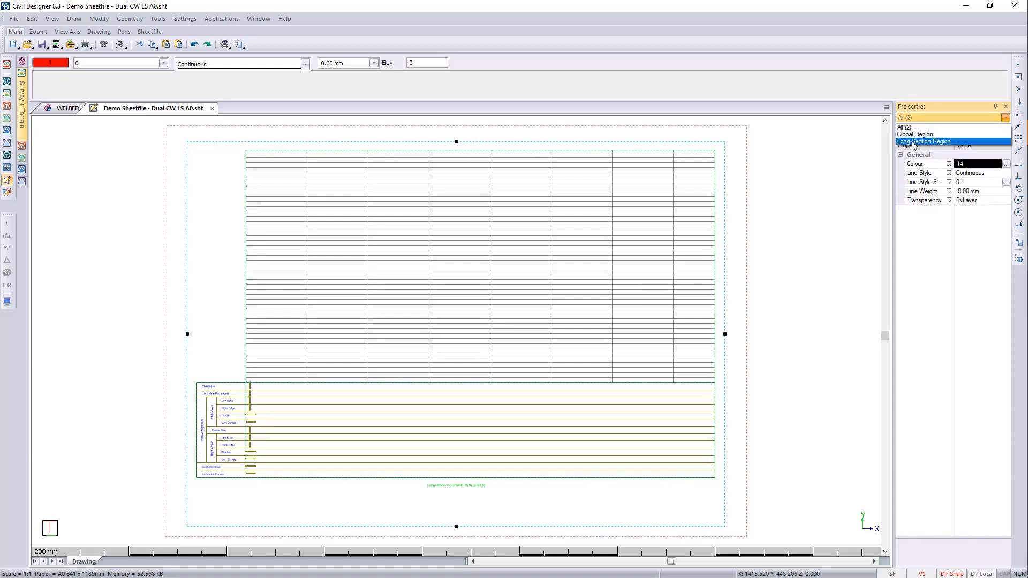
left_click(808, 300)
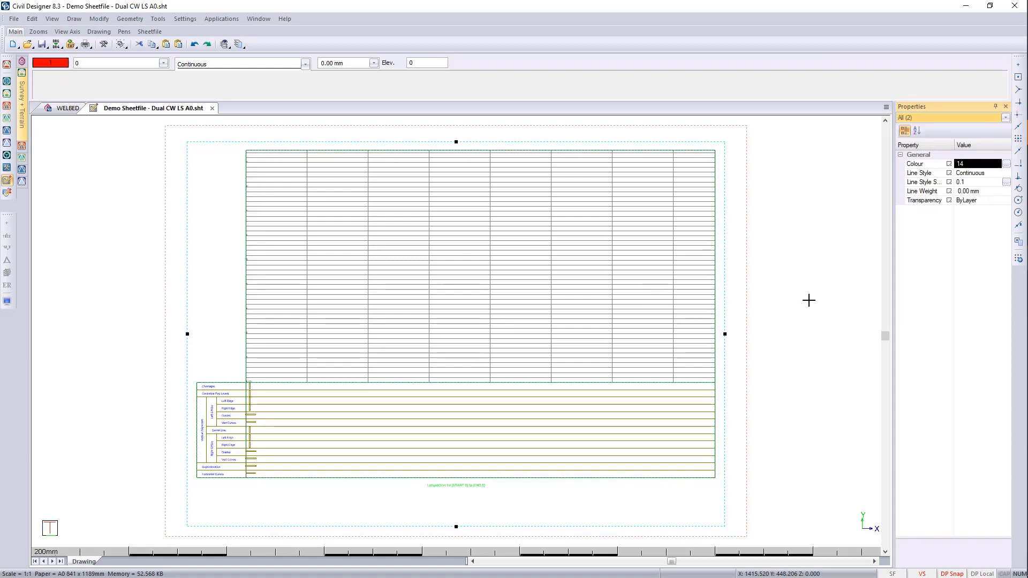
left_click(740, 130)
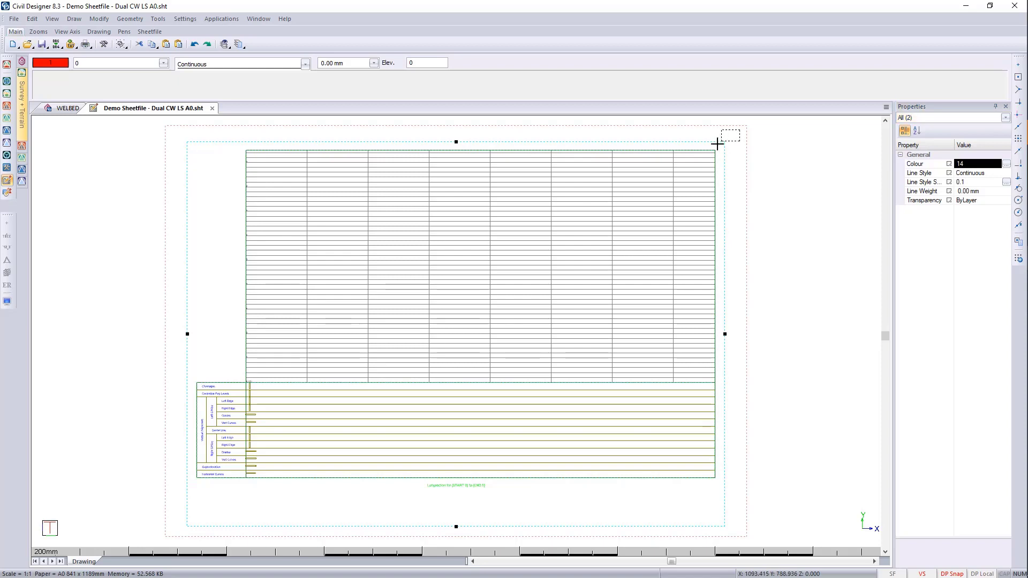
left_click(710, 146)
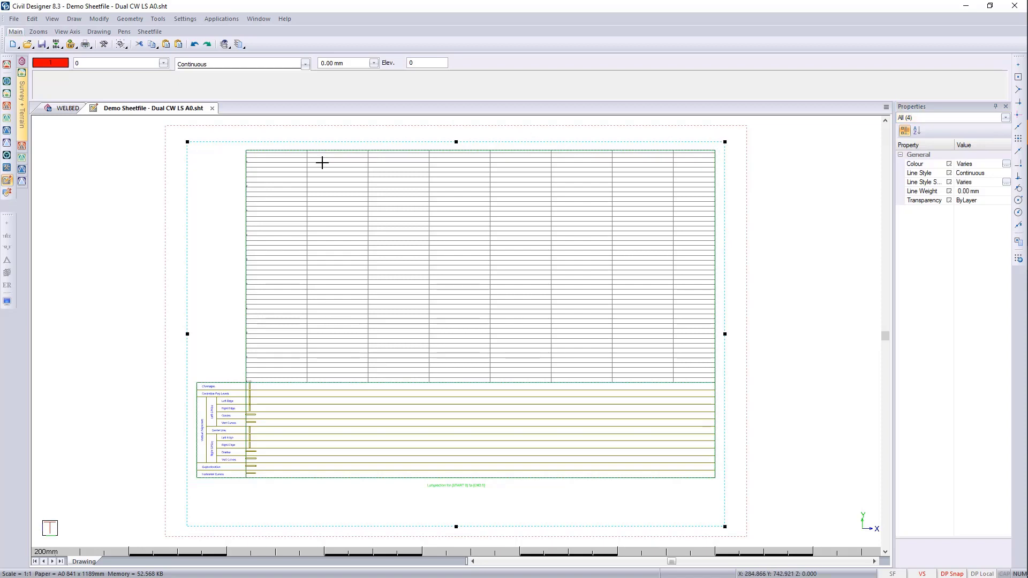
left_click(203, 134)
left_click(172, 165)
left_click(636, 515)
left_click(585, 539)
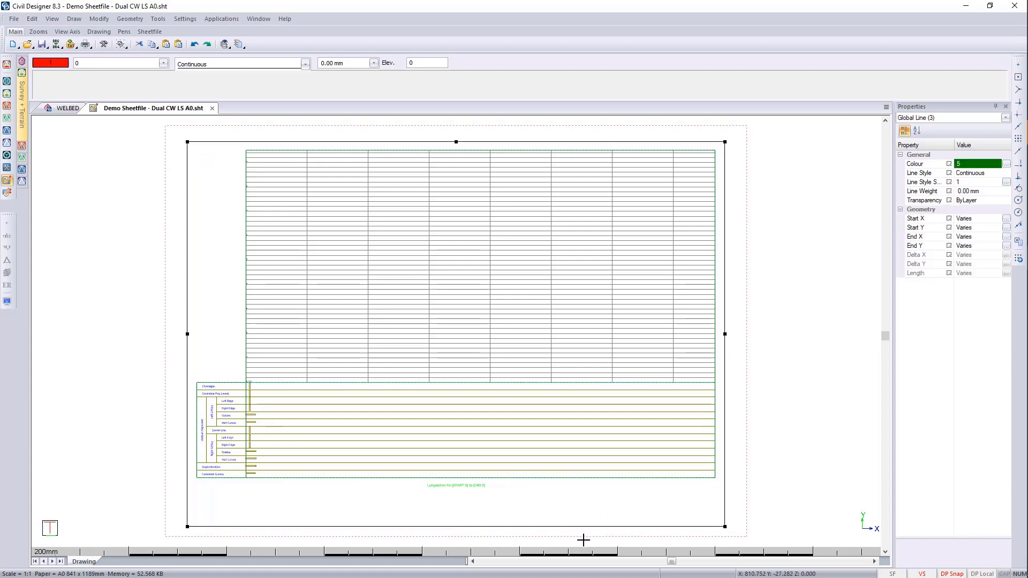
left_click(923, 121)
left_click(827, 192)
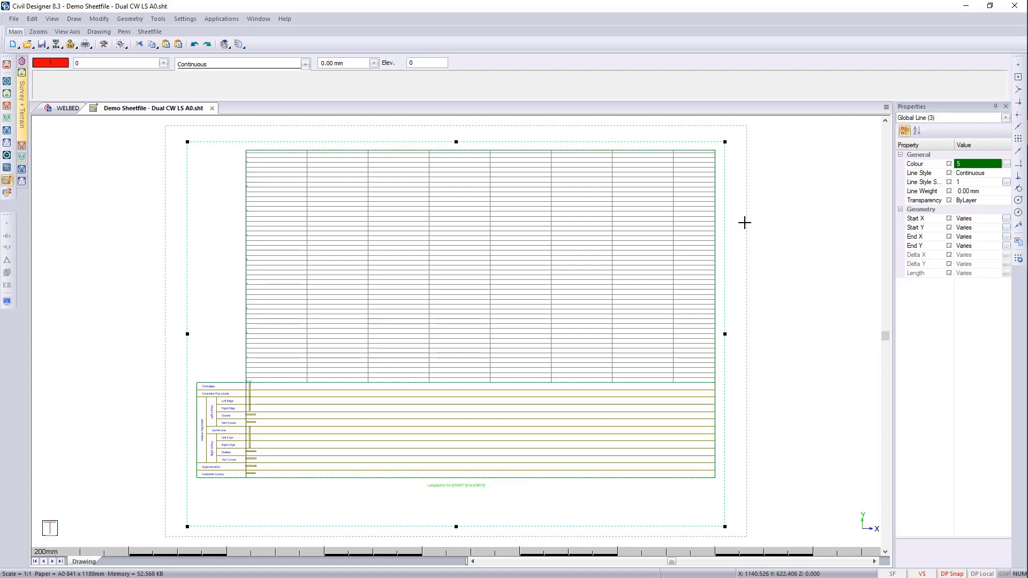
key("Escape")
- Check which entity types remain on the lower edge of the outer border, and clear the selection
left_click(514, 495)
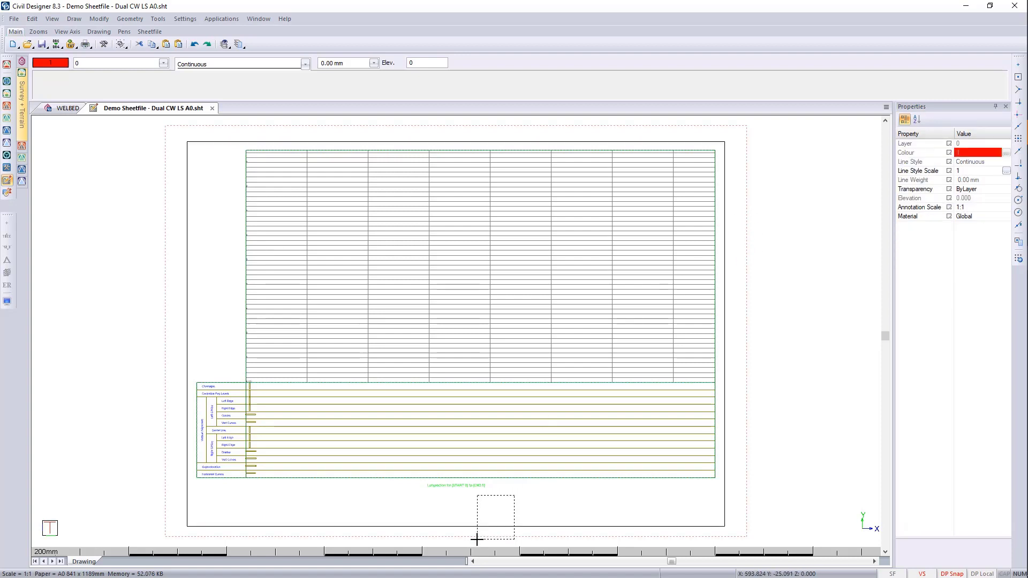
left_click(476, 539)
left_click(920, 118)
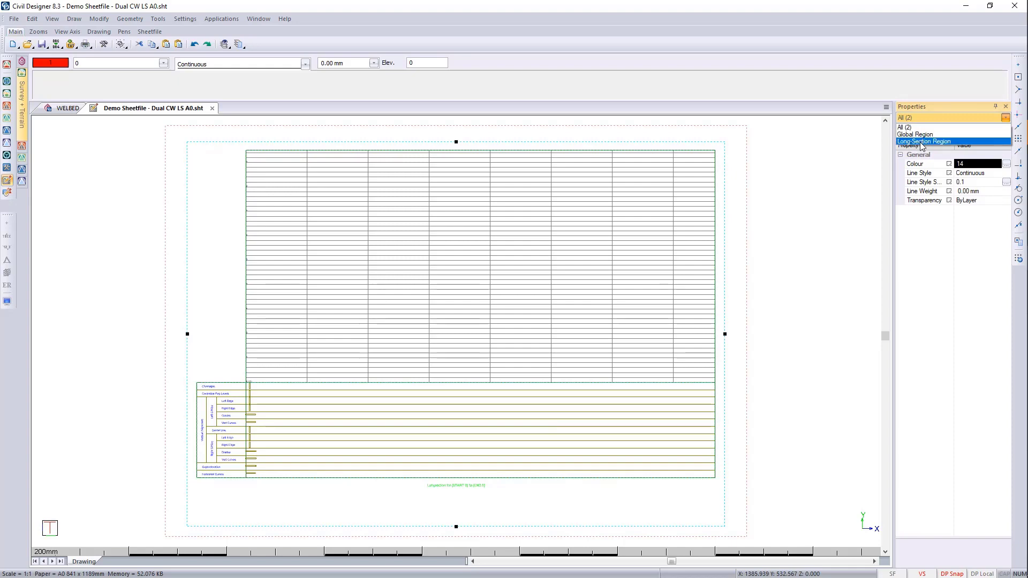
left_click(822, 283)
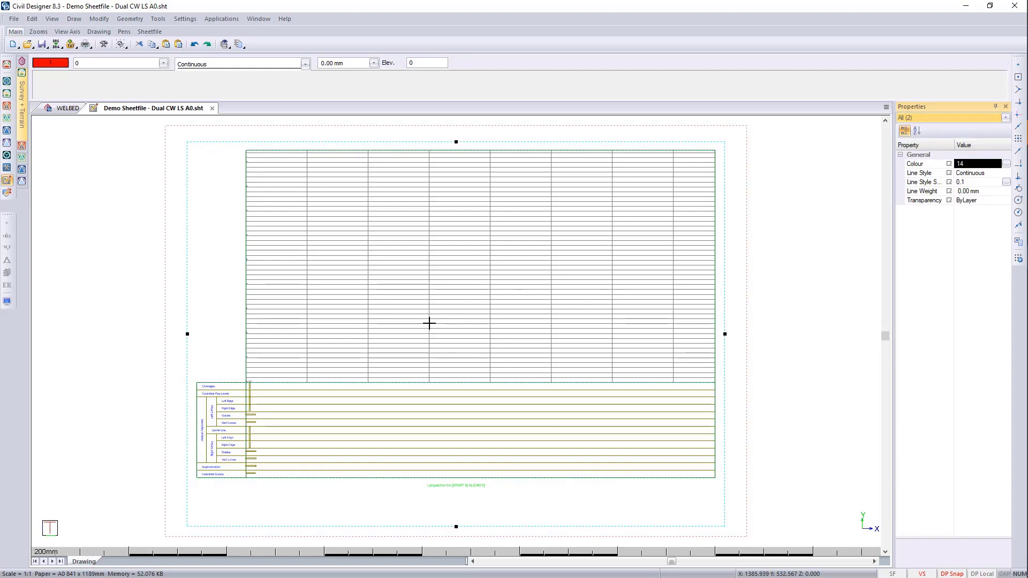
key("Escape")
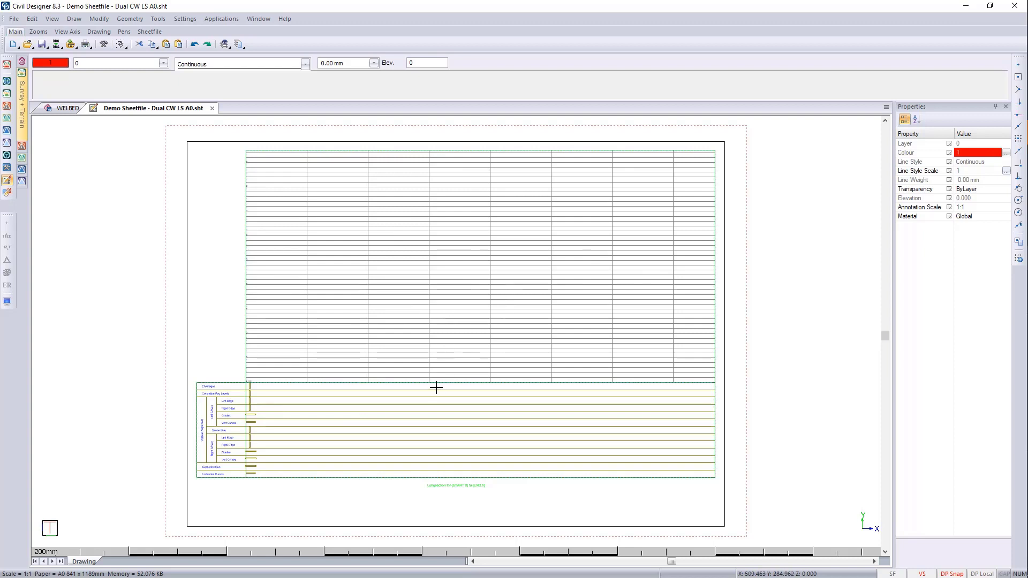
- Open the sheetfile settings from the Left Edge heading of the left carriageway to reach the Long-Section titles
scroll(239, 412, "up", 3)
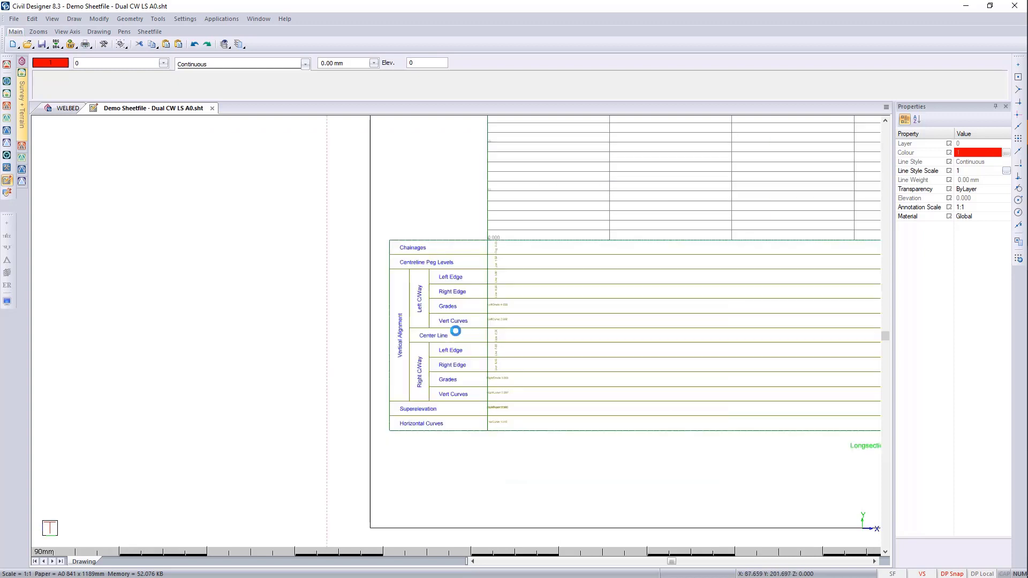
scroll(462, 287, "up", 3)
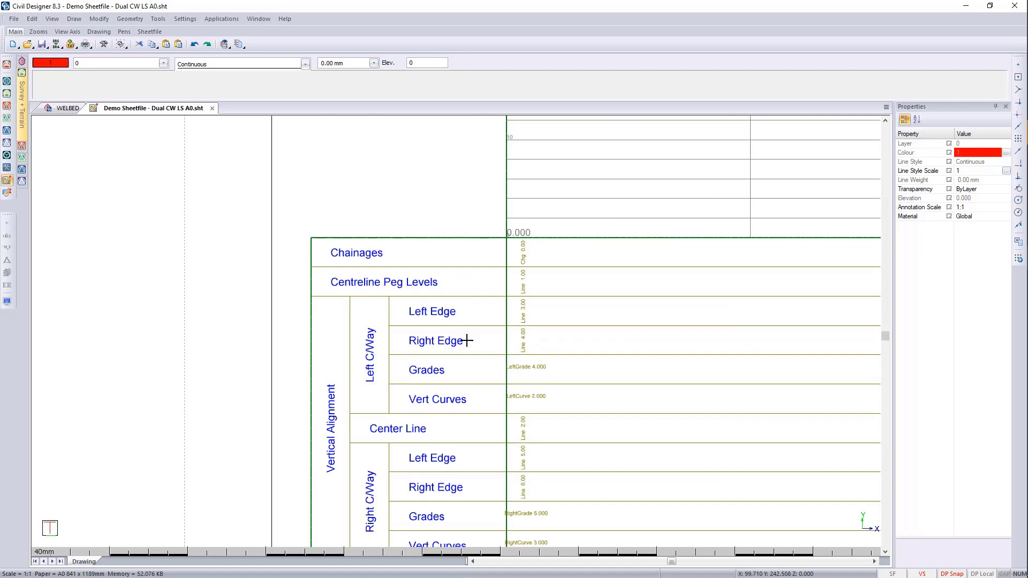
left_click(449, 310)
right_click(450, 310)
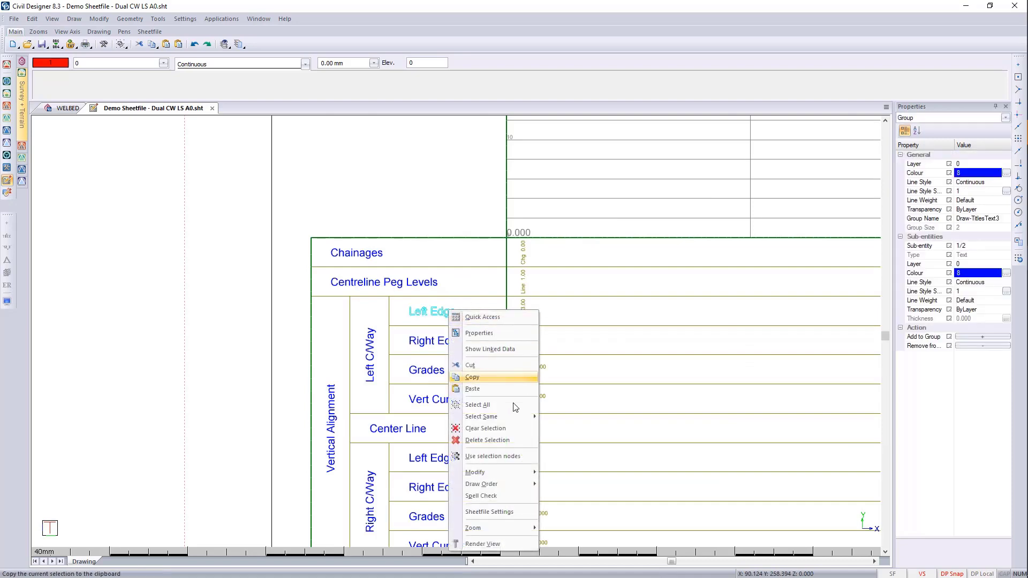
left_click(506, 511)
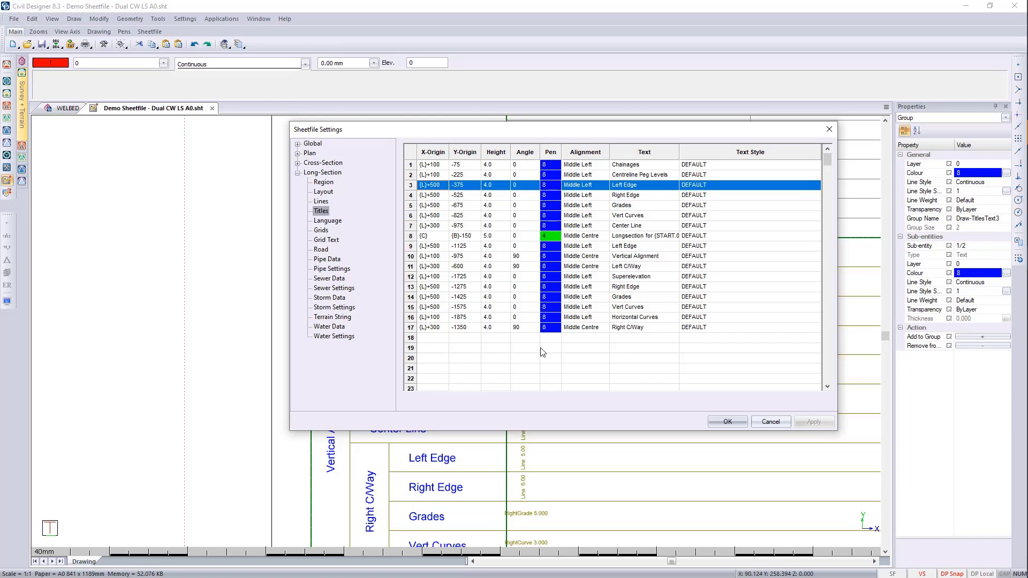
- Delete every entry from the Long-Section Titles list, from Chainages through Right C/Way, and accept the sheetfile settings
right_click(411, 165)
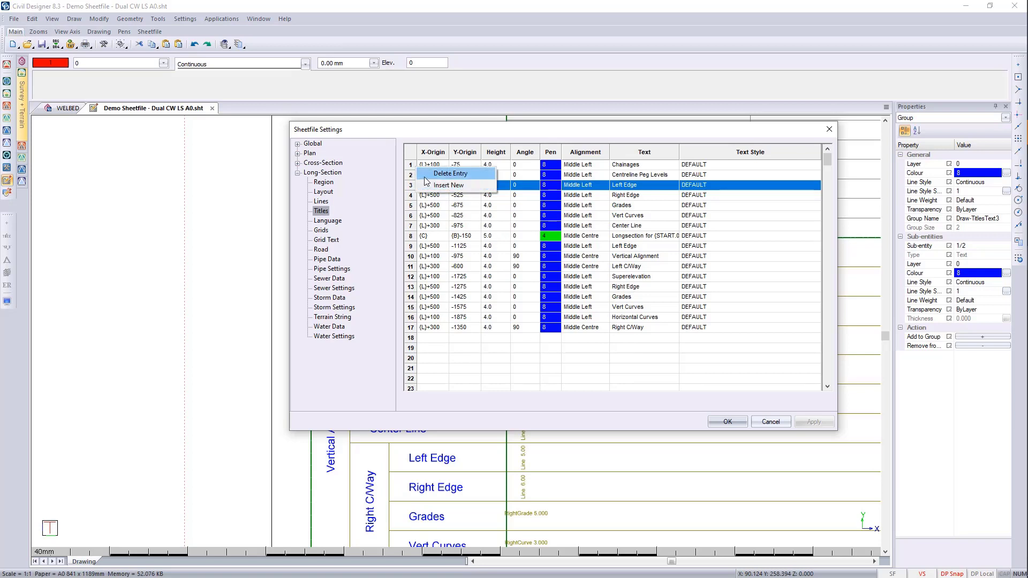
left_click(431, 185)
right_click(410, 166)
left_click(434, 172)
right_click(409, 166)
left_click(434, 172)
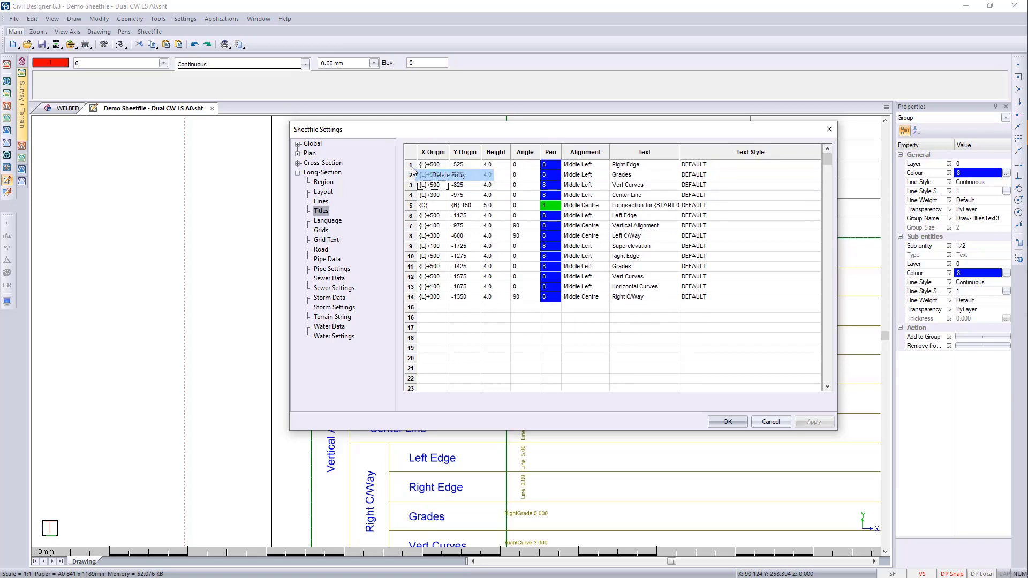
right_click(409, 166)
left_click(434, 172)
right_click(411, 166)
left_click(434, 172)
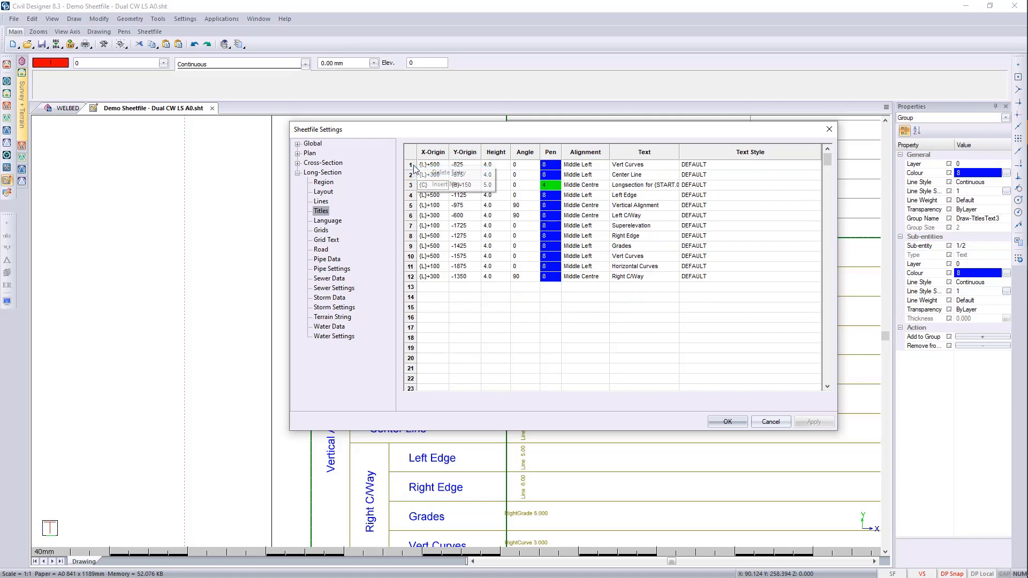
right_click(411, 166)
left_click(435, 173)
right_click(411, 165)
left_click(436, 174)
right_click(411, 166)
left_click(436, 174)
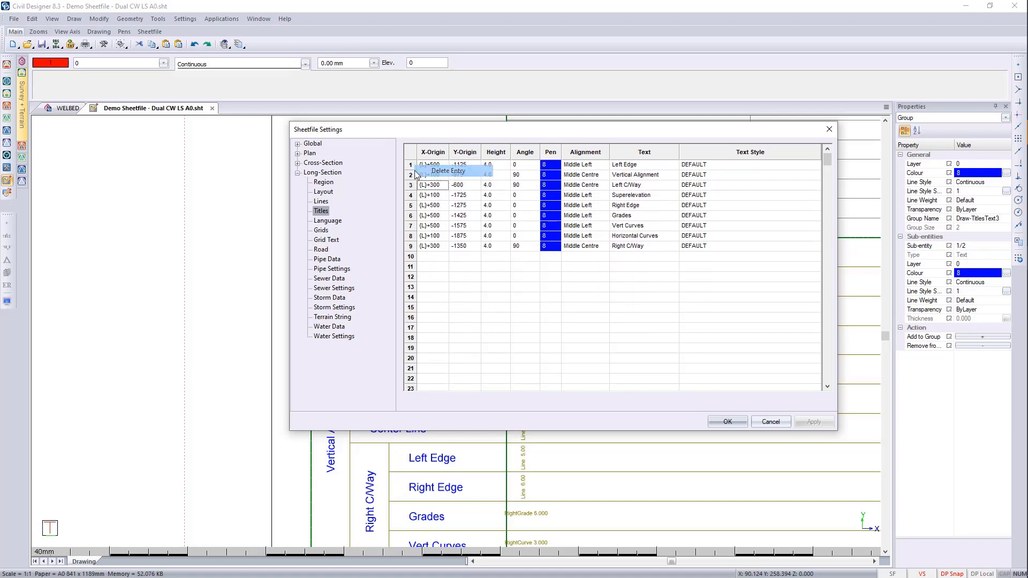
right_click(411, 166)
left_click(440, 175)
right_click(411, 166)
left_click(436, 174)
right_click(411, 166)
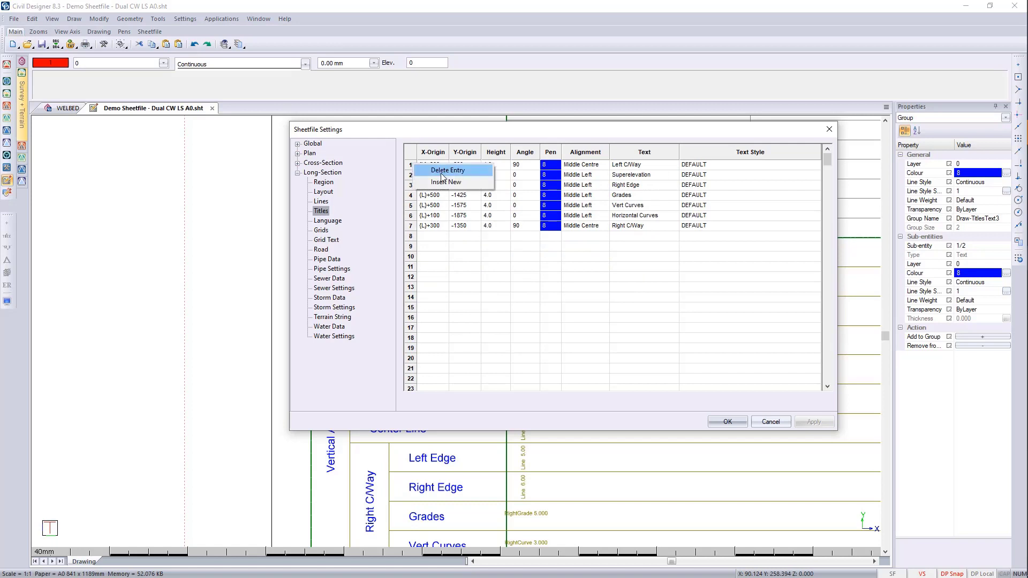
left_click(437, 174)
right_click(410, 166)
left_click(433, 171)
right_click(416, 165)
left_click(433, 171)
right_click(416, 166)
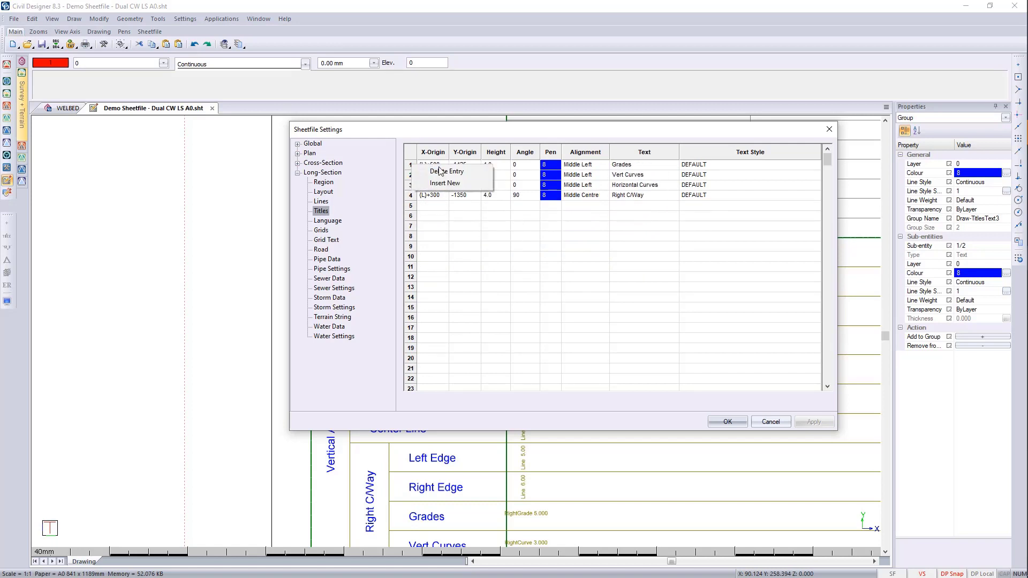
left_click(433, 172)
right_click(413, 166)
left_click(433, 171)
right_click(412, 166)
left_click(434, 171)
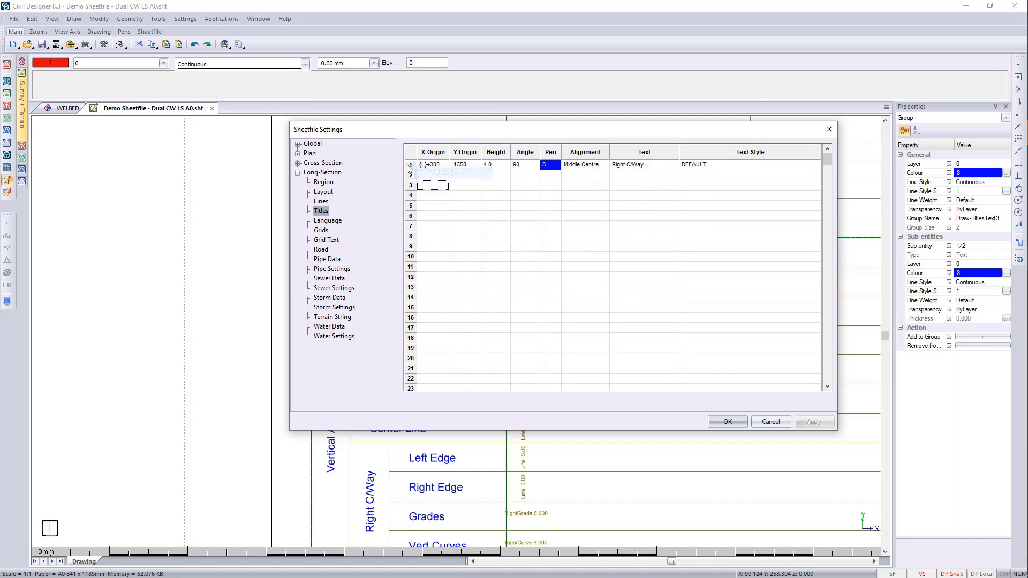
right_click(411, 166)
left_click(433, 172)
left_click(727, 422)
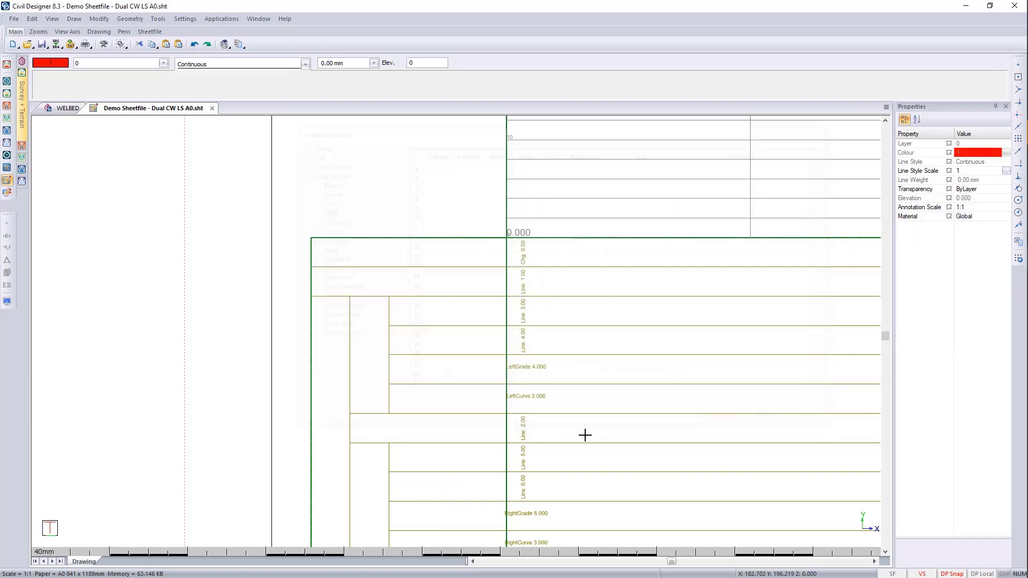
- Open the sheetfile settings from the second-row road label and review the Long-Section Road line and curve tables
scroll(412, 330, "down", 1)
scroll(434, 348, "down", 1)
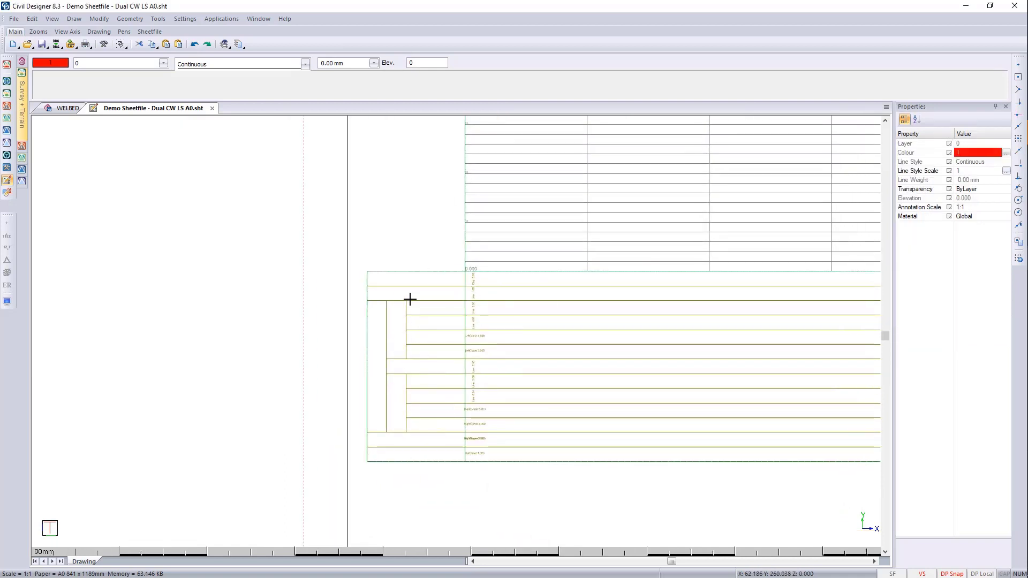
left_click(473, 291)
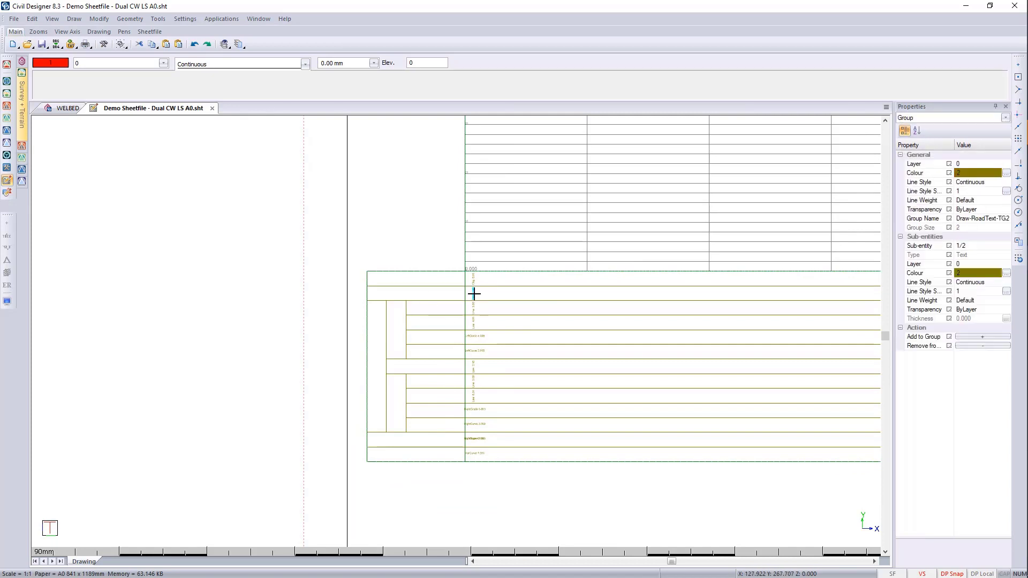
right_click(470, 285)
left_click(467, 292)
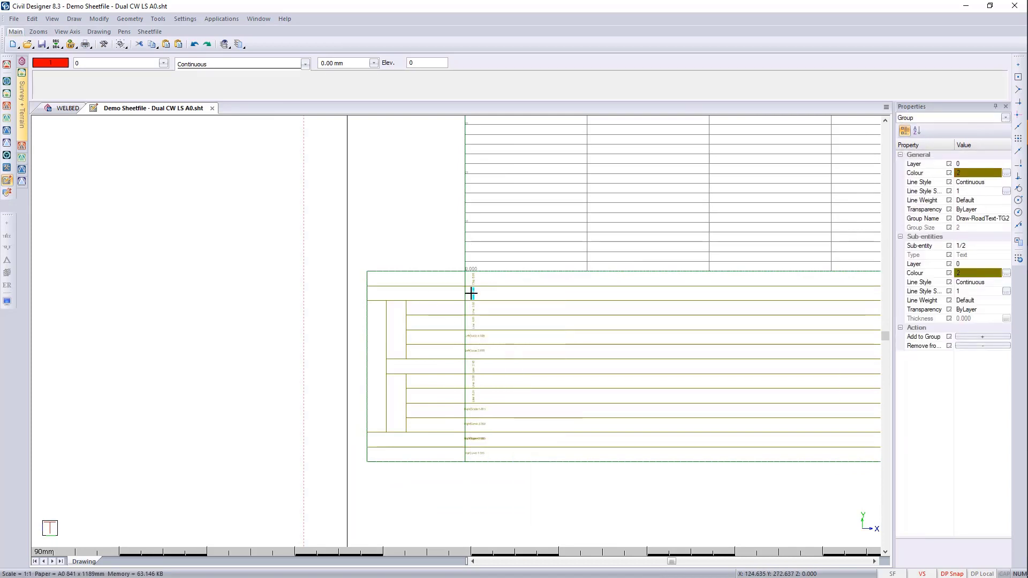
right_click(473, 293)
left_click(509, 494)
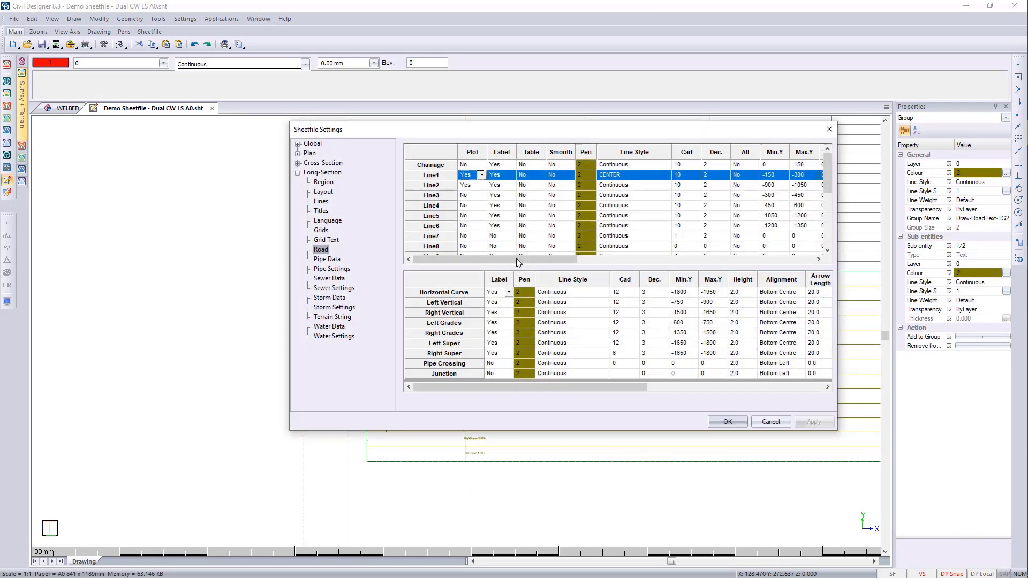
left_click_drag(551, 259, 516, 269)
mouse_move(616, 386)
left_mouse_down()
mouse_move(748, 369)
mouse_move(613, 377)
left_mouse_up()
left_click(727, 421)
- Open the Long-Section Lines settings from the table's uppermost inner line, delete every line entry, and accept the settings
left_click(427, 289)
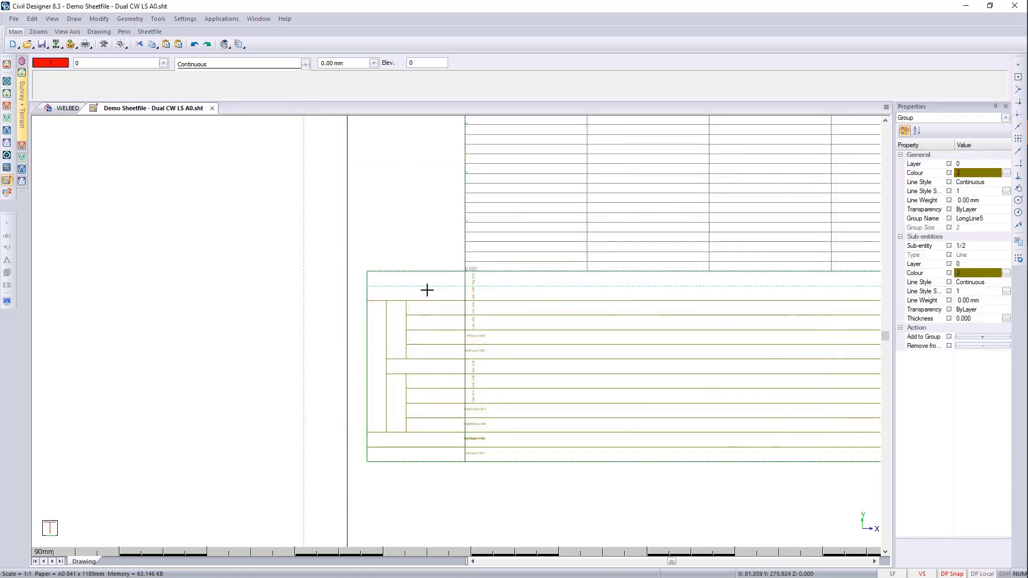
right_click(427, 290)
left_click(471, 492)
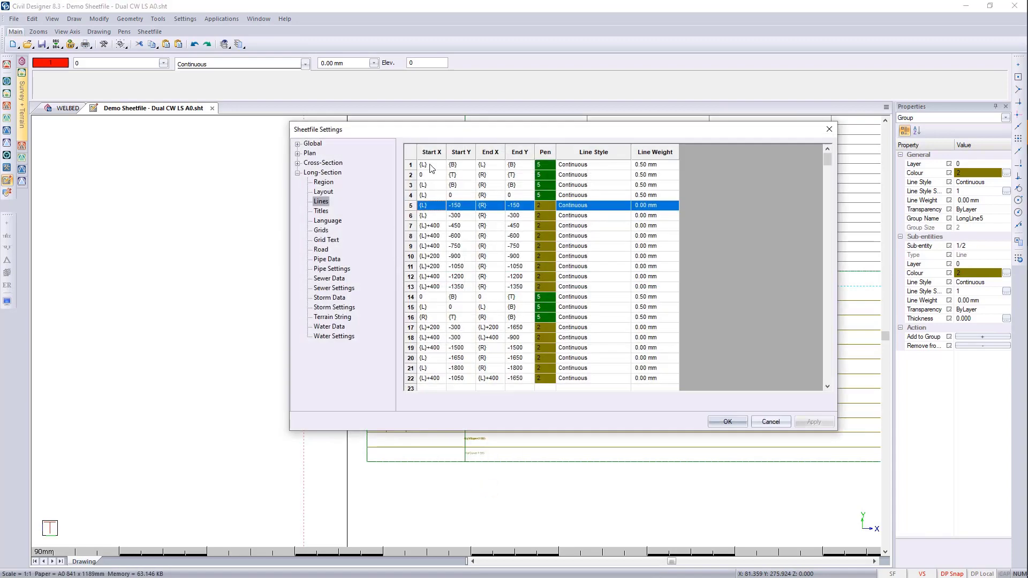
left_click(411, 175)
key("Delete")
left_click(410, 165)
key("Delete")
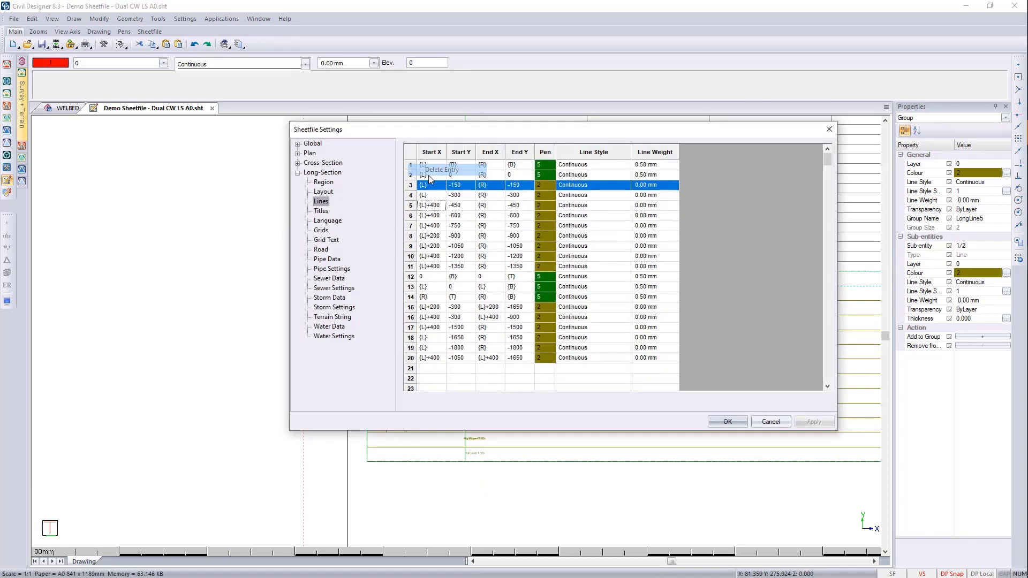
right_click(411, 162)
left_click(433, 169)
right_click(422, 165)
right_click(412, 167)
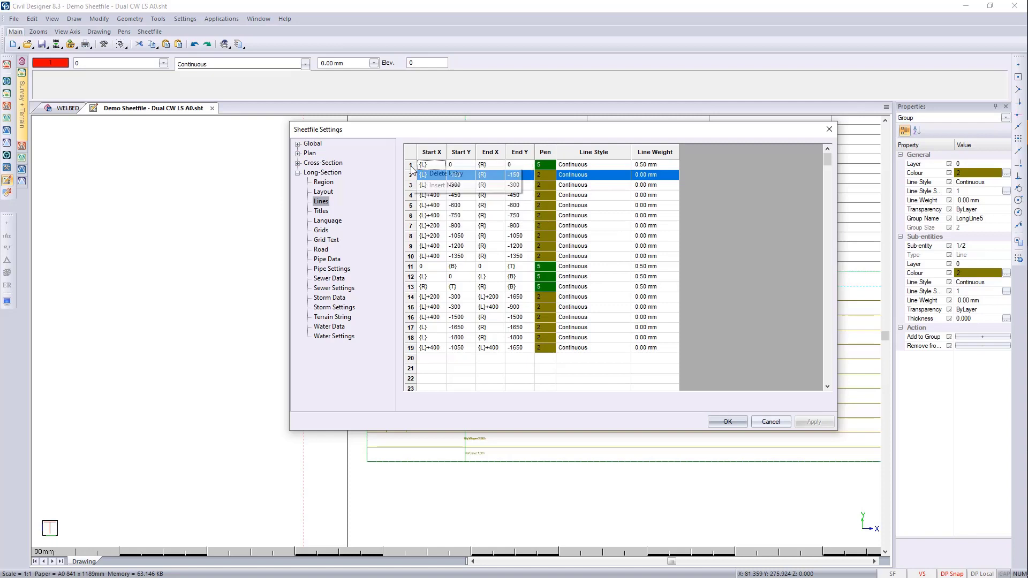
left_click(422, 174)
right_click(411, 167)
left_click(423, 174)
right_click(411, 167)
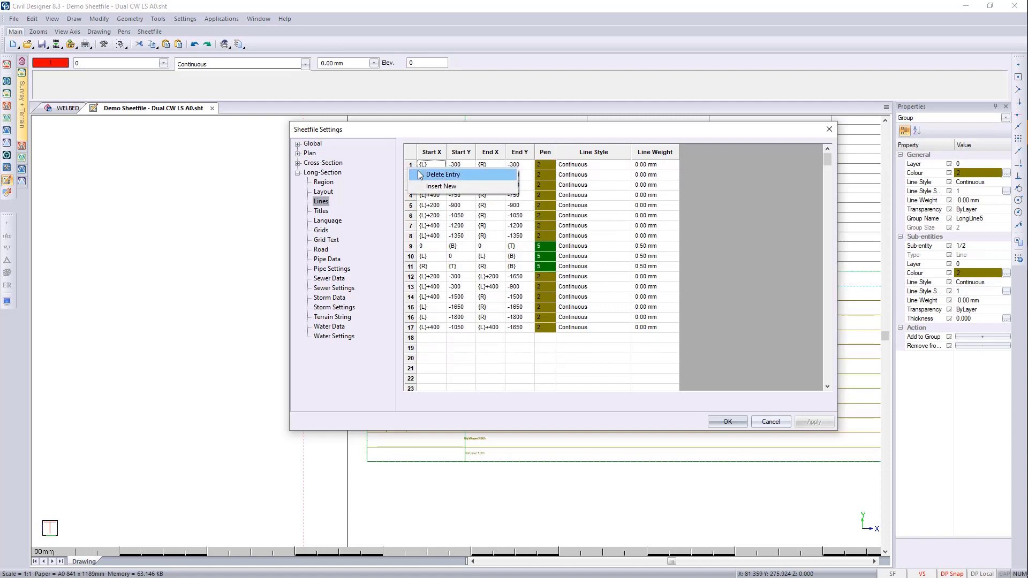
left_click(423, 173)
right_click(411, 167)
left_click(423, 173)
right_click(412, 167)
left_click(423, 174)
right_click(412, 167)
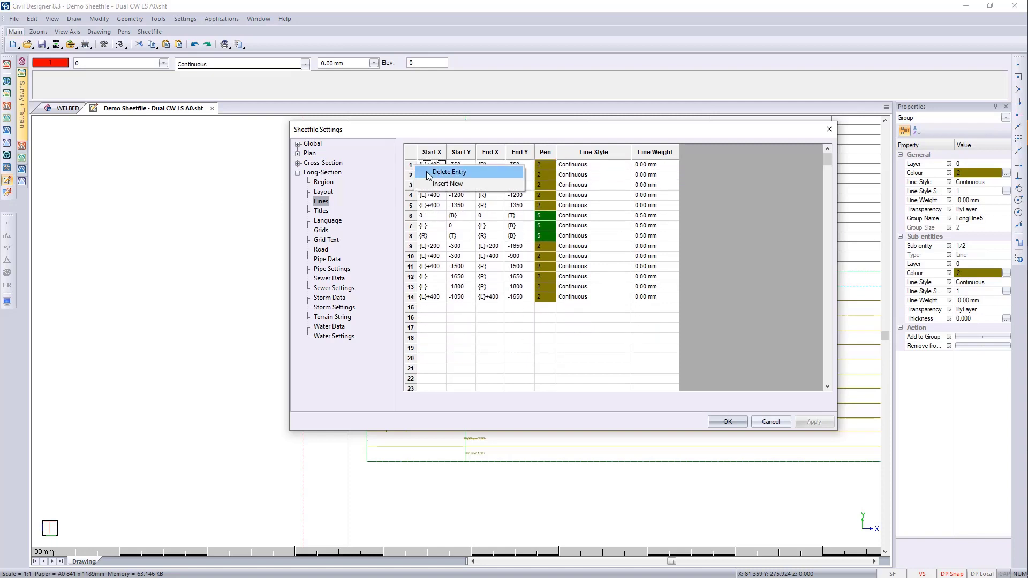
left_click(423, 174)
right_click(411, 167)
left_click(423, 174)
right_click(411, 167)
left_click(423, 174)
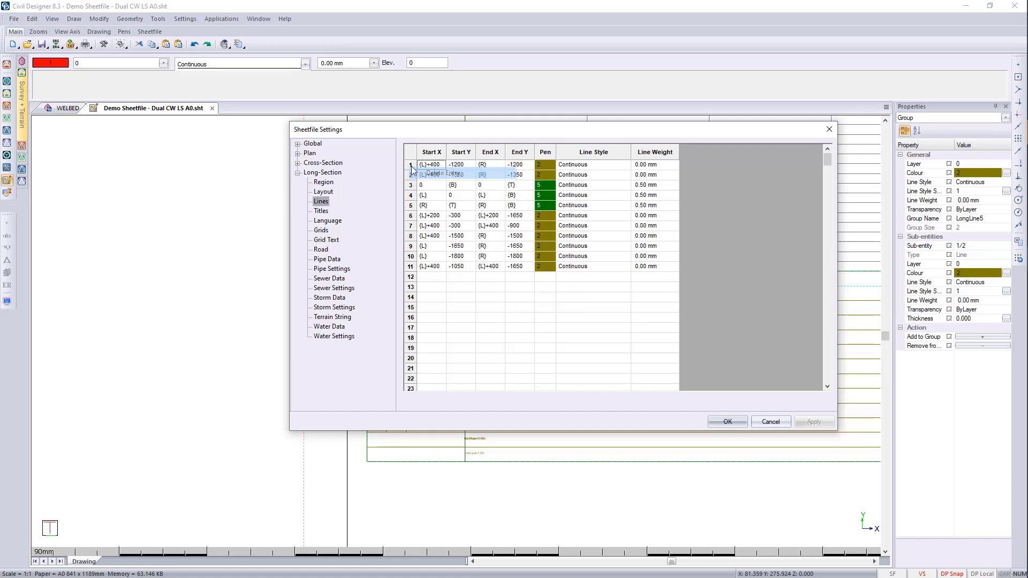
right_click(411, 167)
left_click(436, 173)
right_click(411, 167)
left_click(427, 174)
right_click(409, 167)
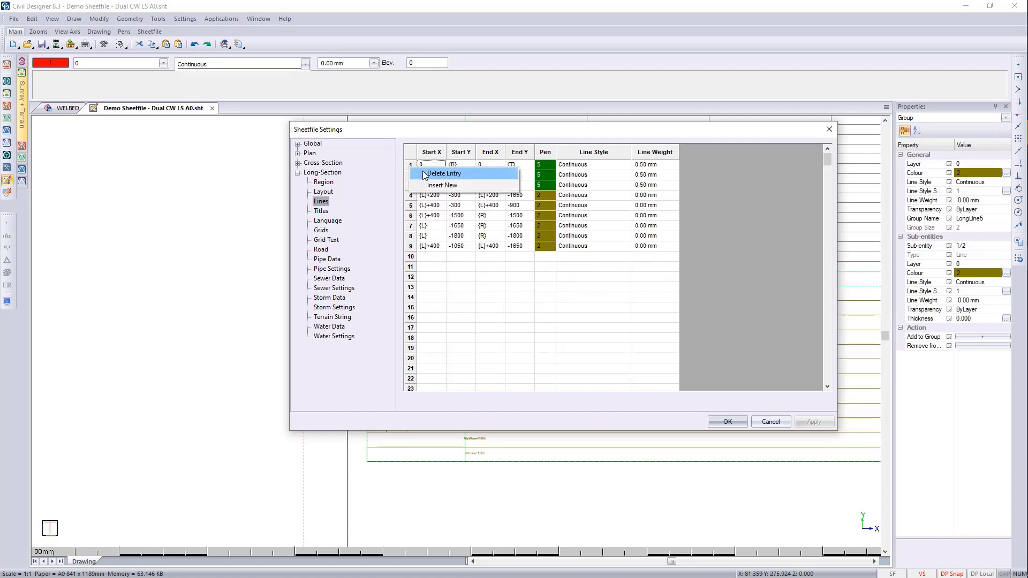
left_click(420, 173)
right_click(411, 167)
left_click(423, 174)
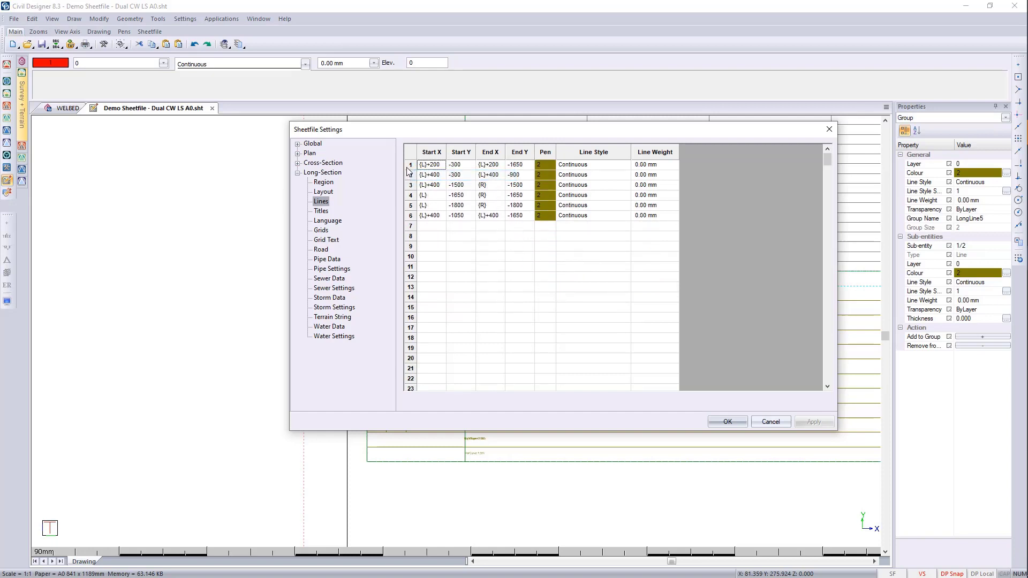
right_click(410, 166)
left_click(426, 171)
right_click(411, 167)
left_click(423, 174)
right_click(411, 167)
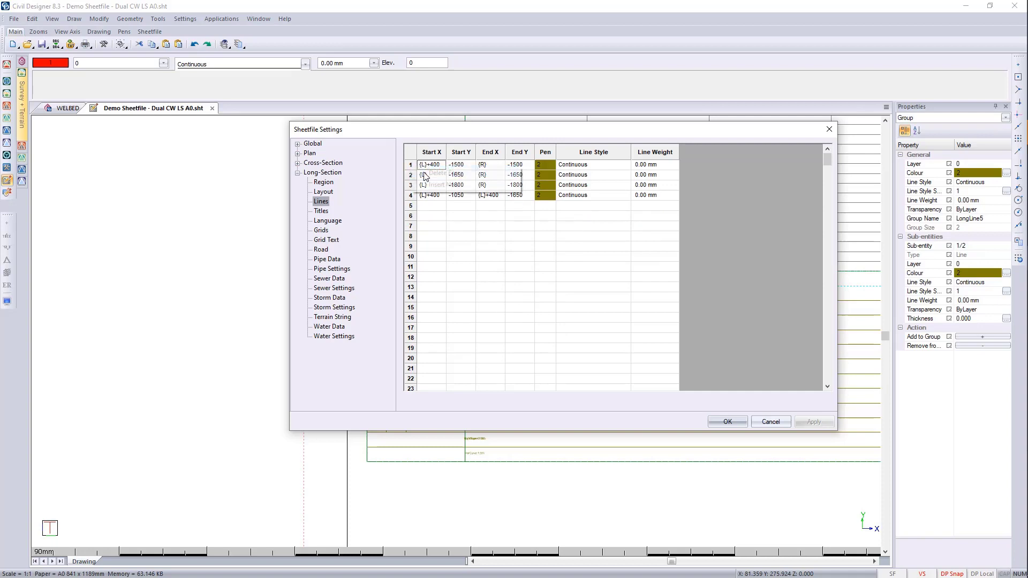
left_click(418, 173)
right_click(411, 167)
left_click(422, 174)
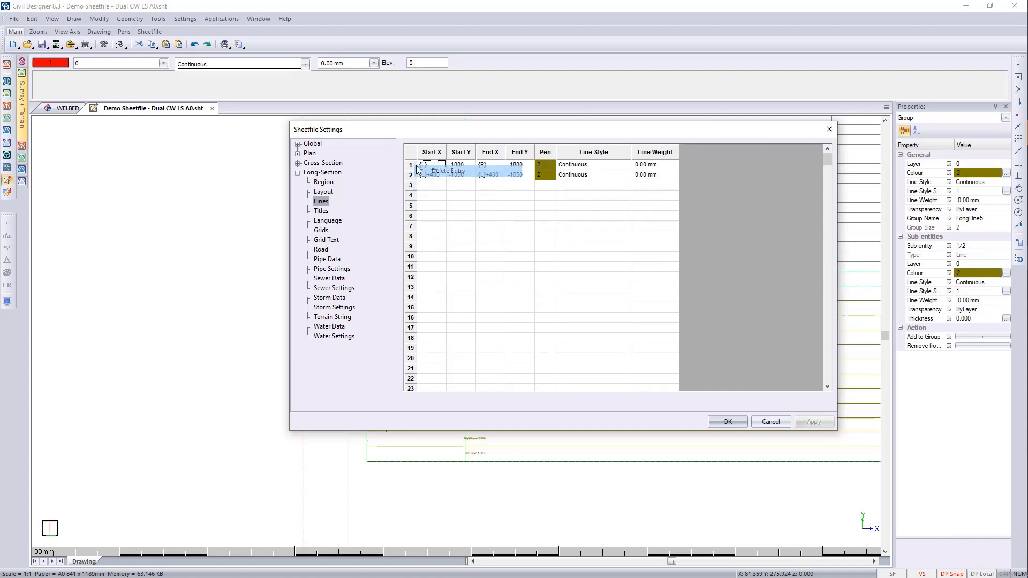
right_click(411, 167)
left_click(427, 168)
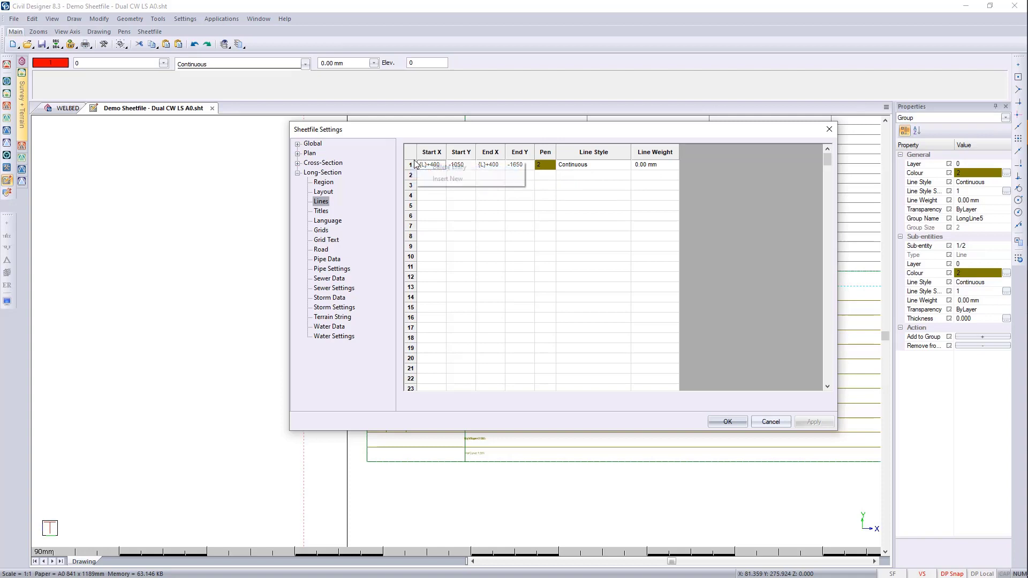
right_click(411, 172)
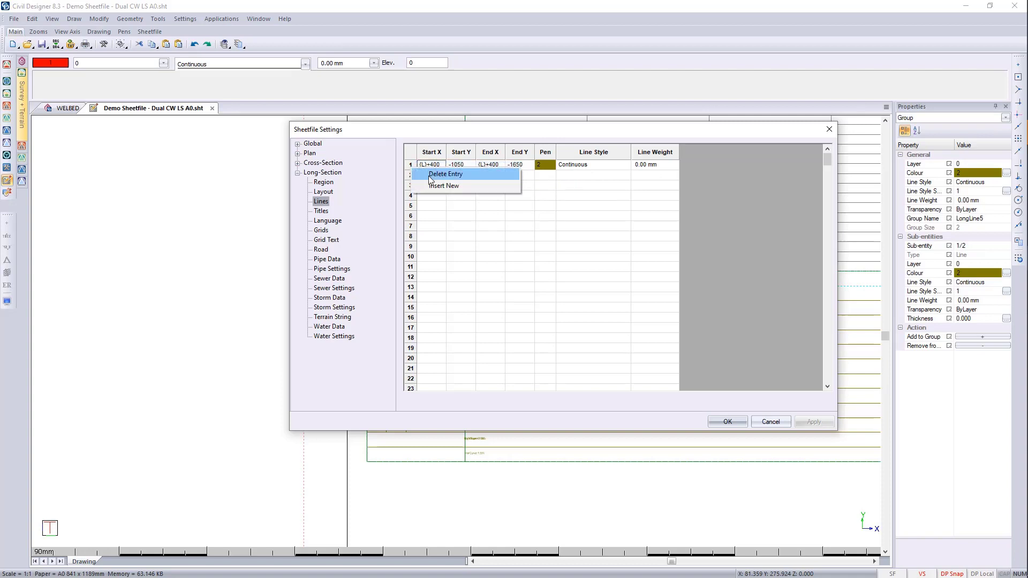
left_click(426, 175)
left_click(727, 422)
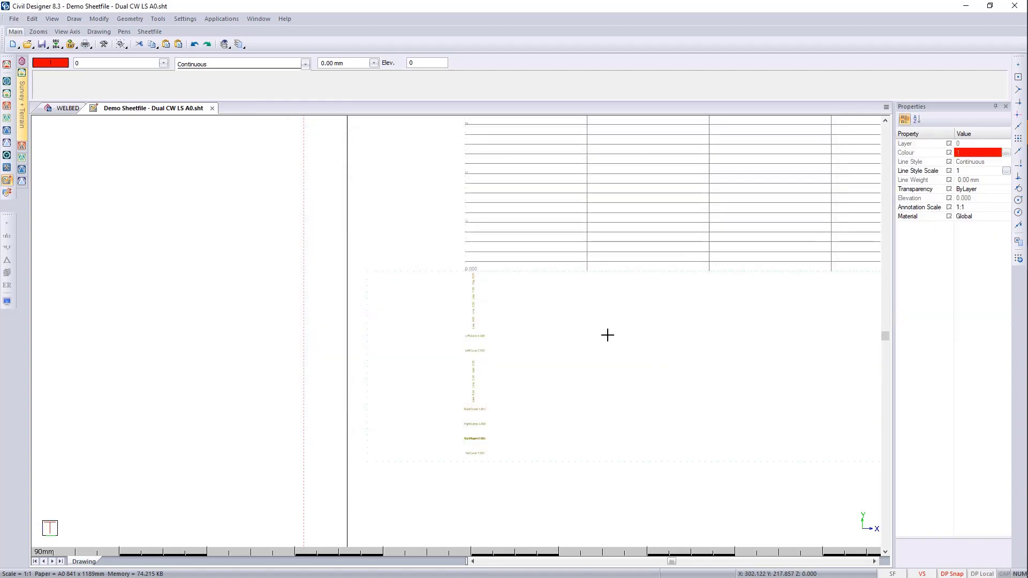
- Open the Long-Section Grids settings from the long section grid and set Hor. Grid Spacing to 0
scroll(455, 324, "down", 2)
scroll(454, 327, "up", 2)
left_click(453, 321)
scroll(468, 291, "down", 3)
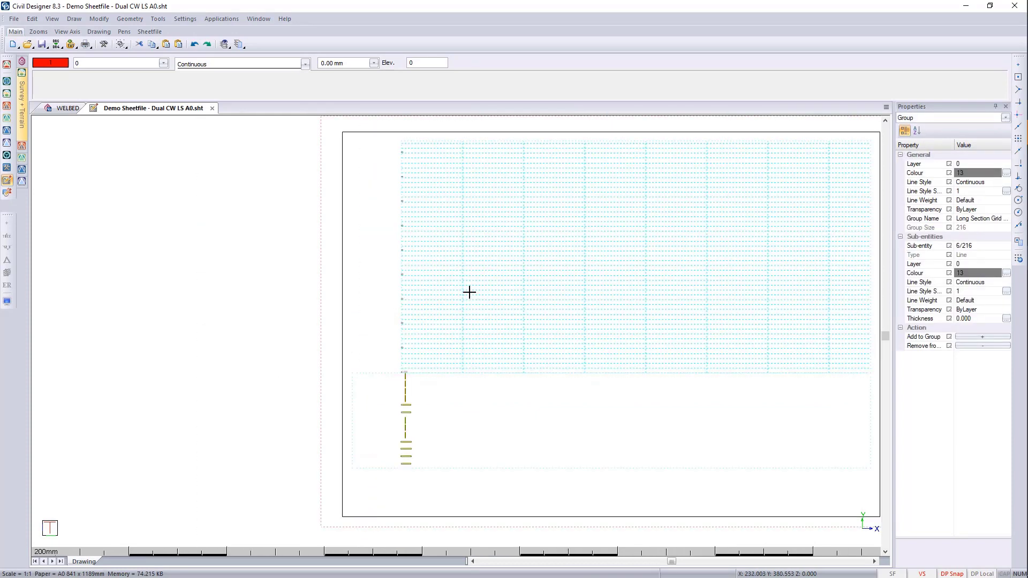
right_click(488, 285)
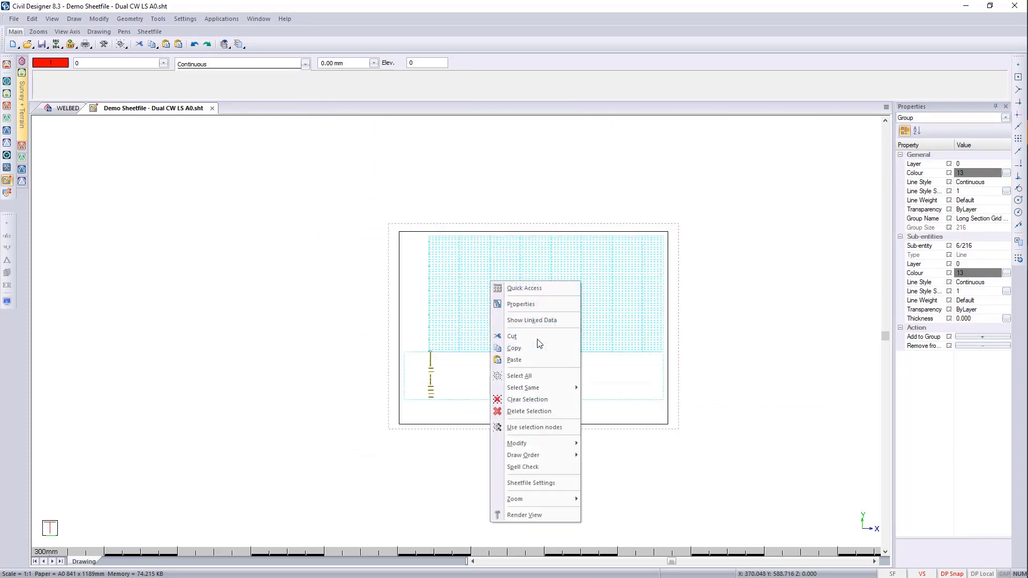
left_click(565, 482)
left_click(528, 167)
type("0")
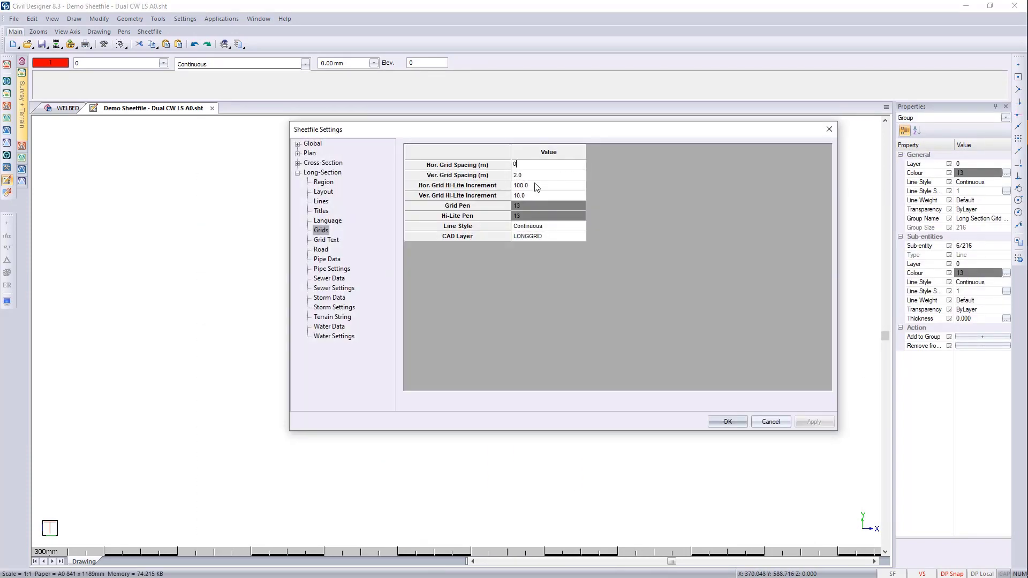
left_click(722, 423)
- Window-select the labels around the 0.000 datum to check the remaining groups and region outlines, and clear the selection
scroll(435, 355, "up", 3)
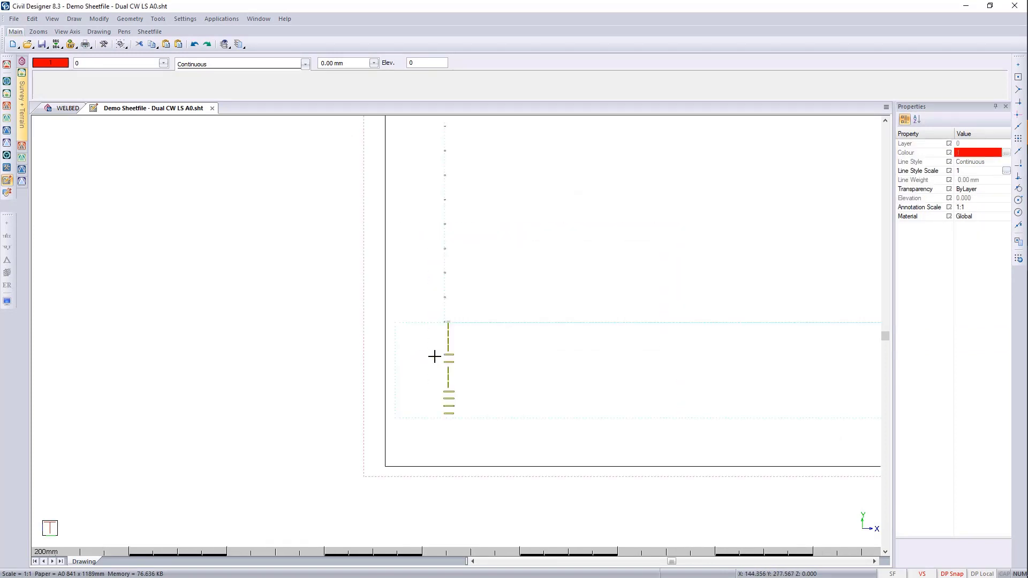
left_click_drag(527, 300, 425, 364)
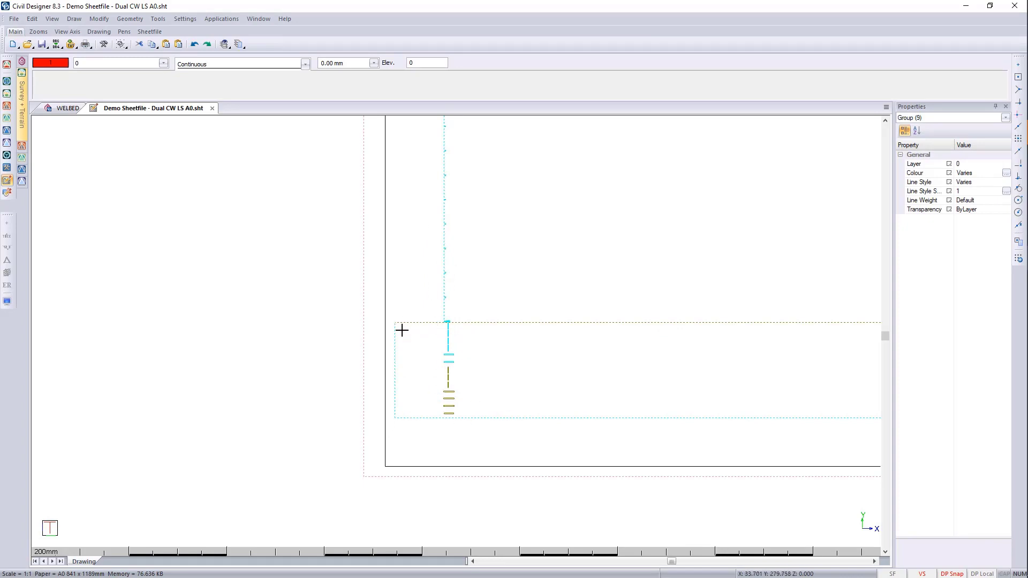
scroll(402, 330, "up", 3)
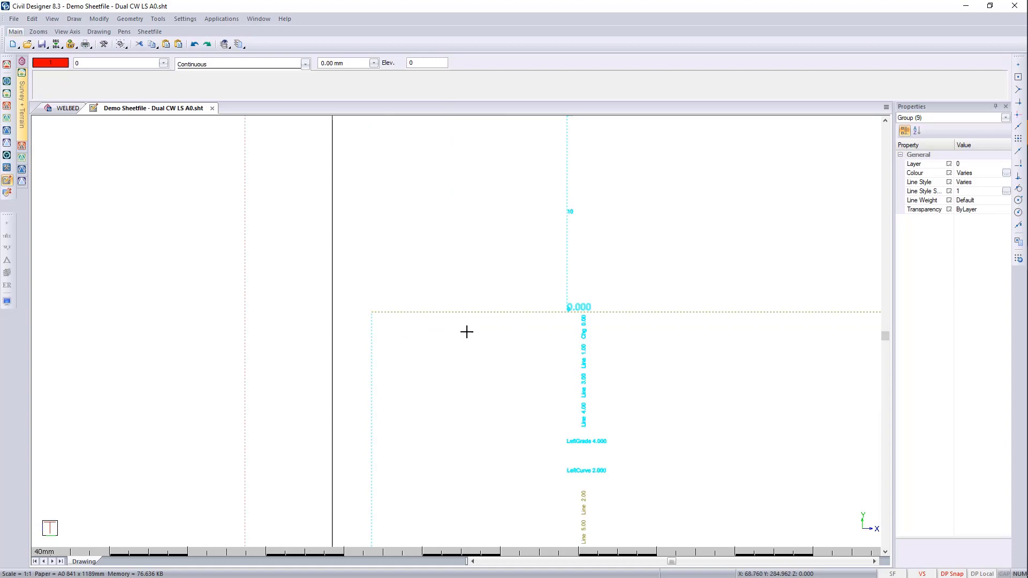
key("Escape")
- Draw a red line from the empty area beside the vertical scale to the 0.000 datum origin, and window-select its end to check the snap
key("l")
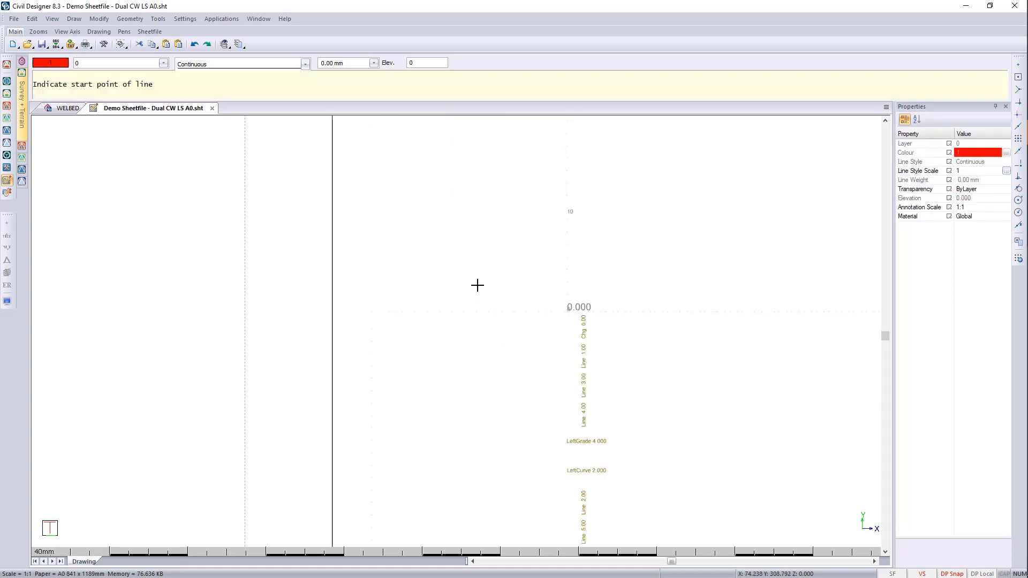
left_click(468, 230)
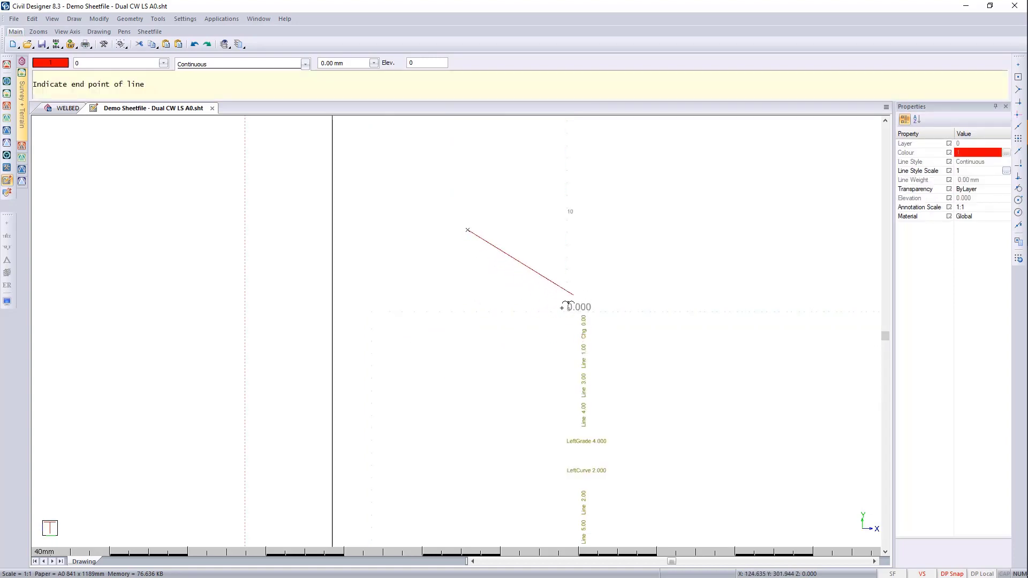
scroll(557, 303, "down", 3)
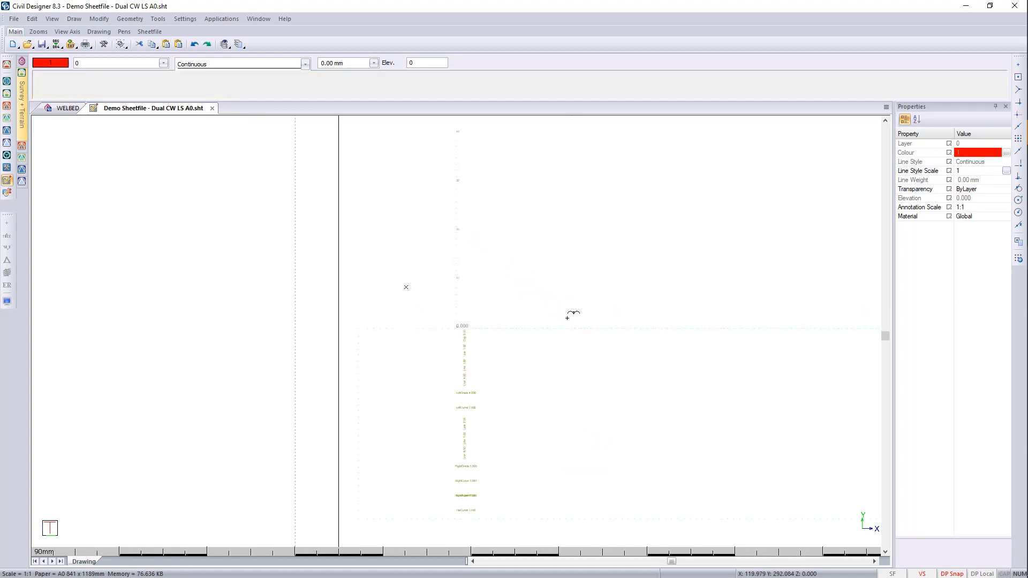
scroll(457, 325, "up", 6)
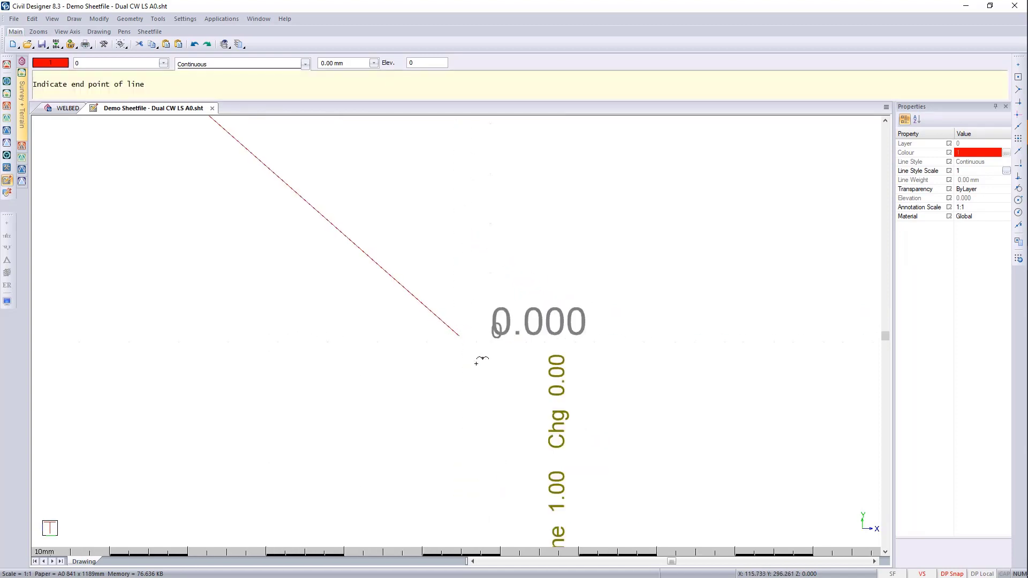
left_click(503, 359)
left_click_drag(602, 265, 426, 403)
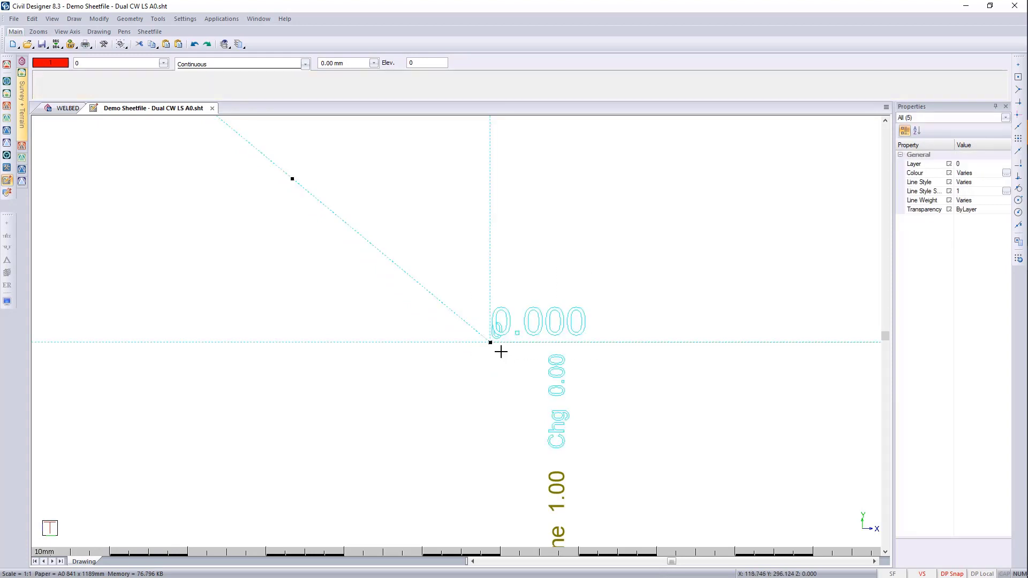
scroll(450, 327, "down", 6)
key("Escape")
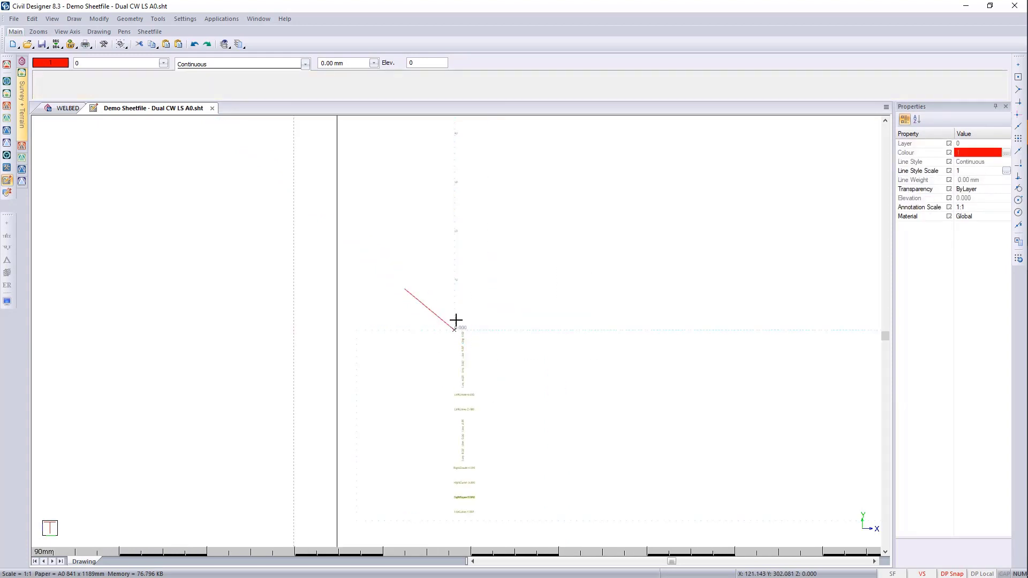
- Open the sheetfile settings from the Chg label below the datum, review the Chainage row's Min.Y and Max.Y values, and cancel
scroll(457, 327, "down", 2)
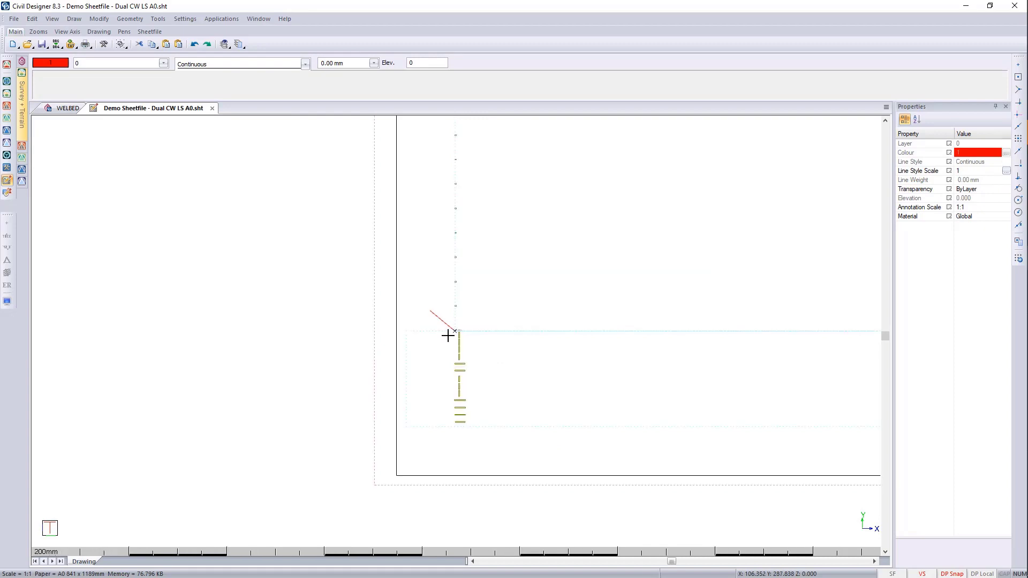
scroll(464, 331, "up", 8)
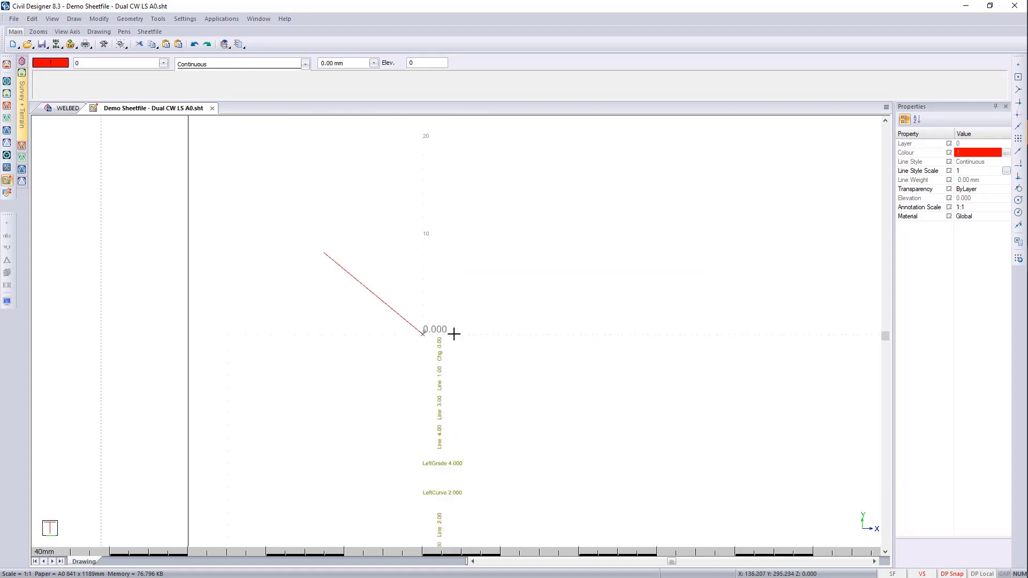
left_click(399, 361)
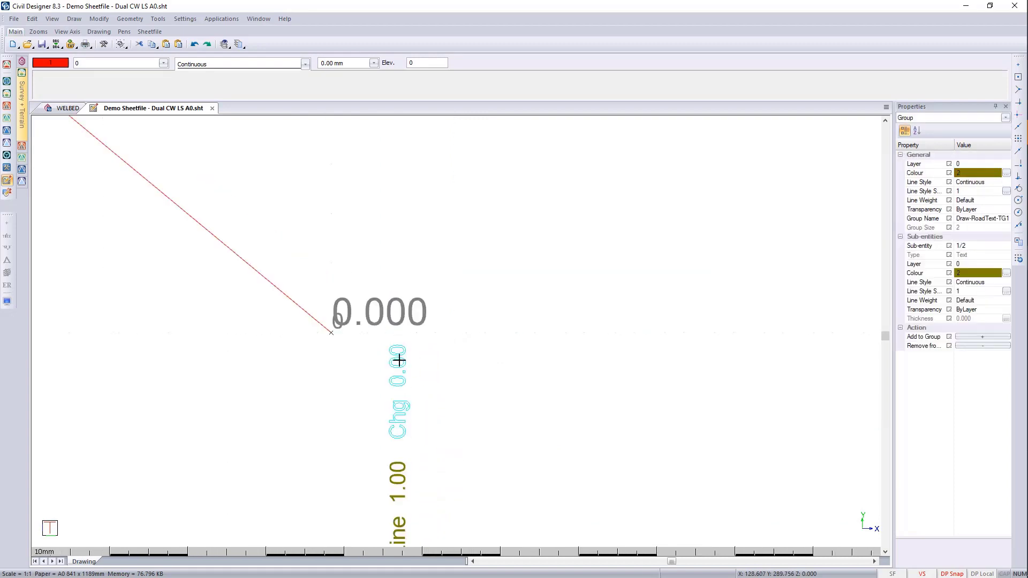
right_click(402, 362)
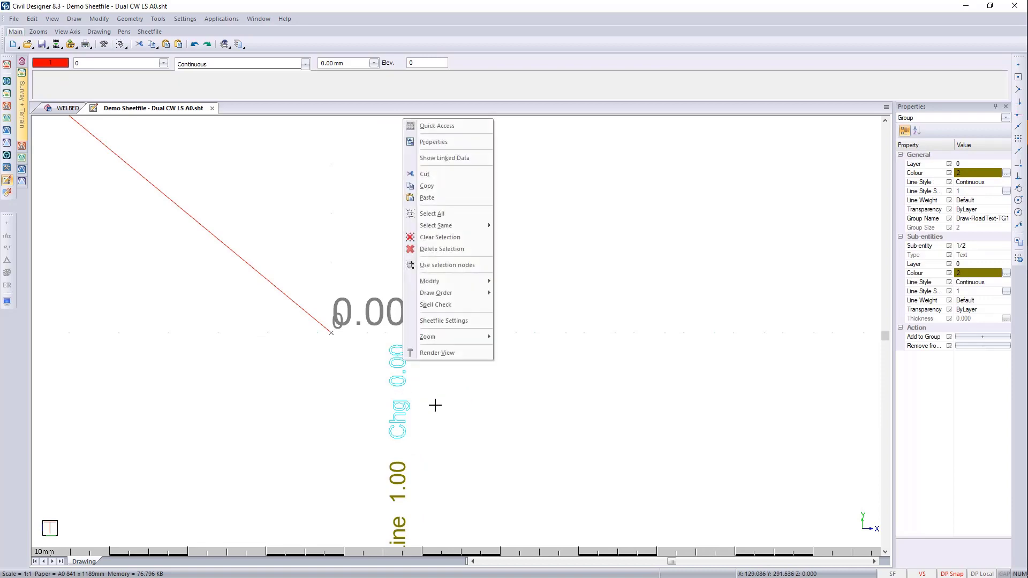
left_click(463, 323)
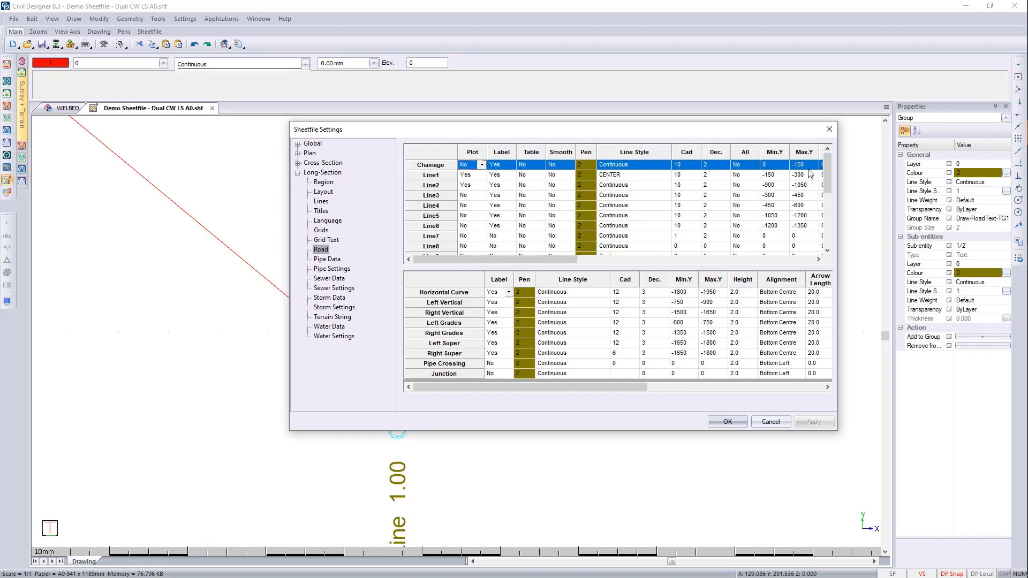
left_click(770, 422)
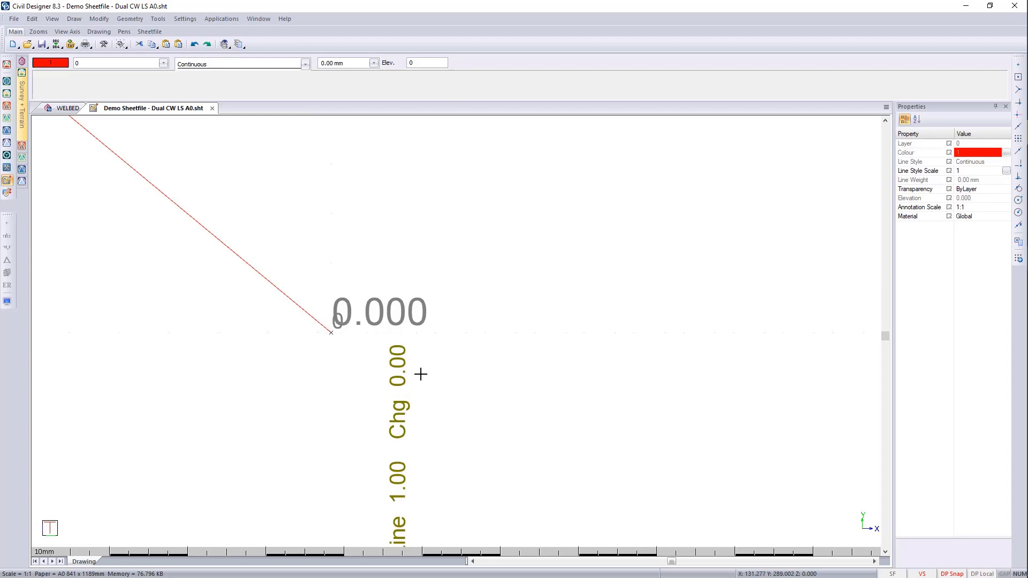
- Stretch the Global Region so its right edge sits at about 1363 and its top edge at about 915
scroll(452, 335, "down", 5)
scroll(457, 331, "down", 2)
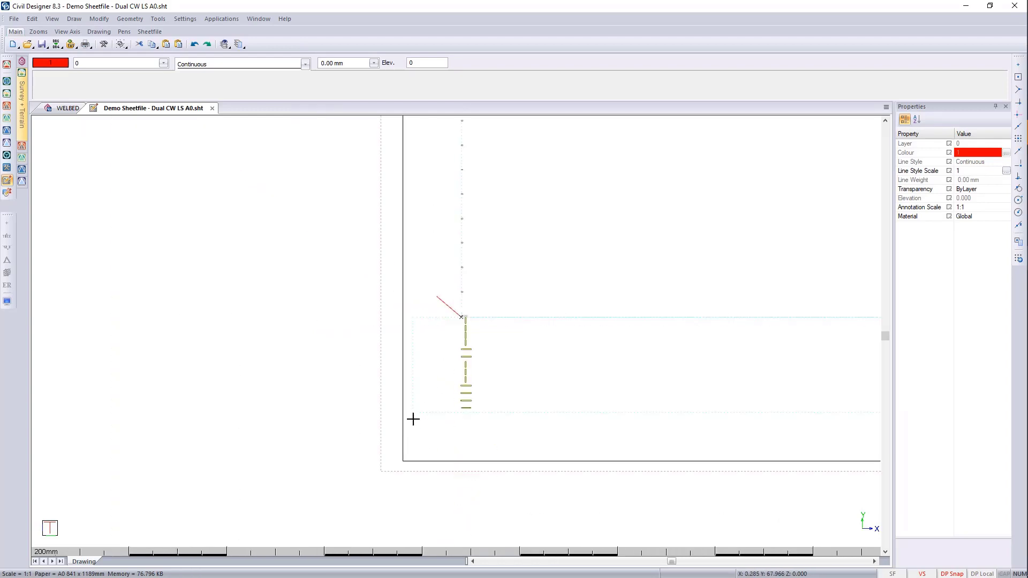
left_click(406, 394)
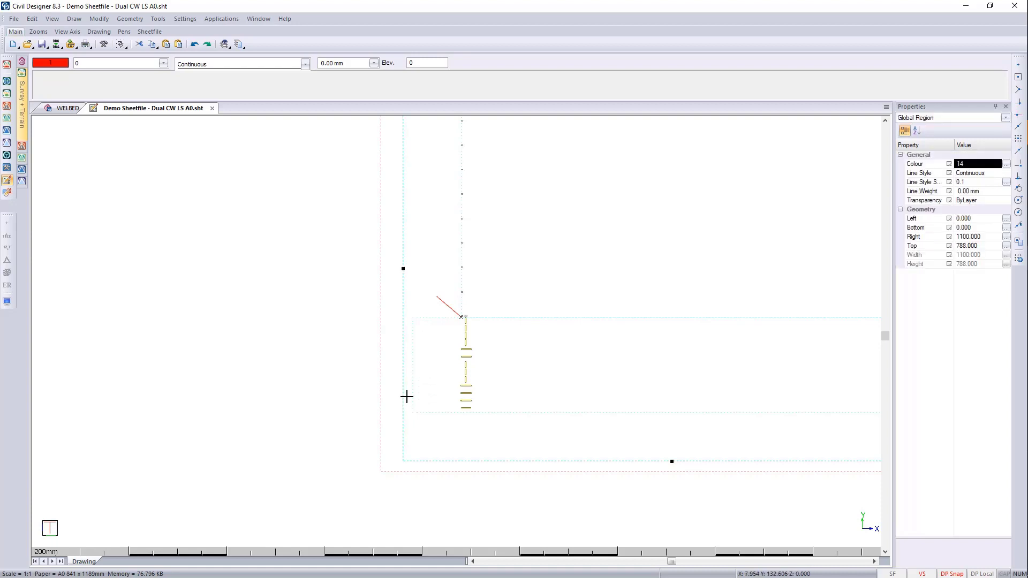
scroll(509, 407, "down", 2)
scroll(457, 333, "up", 2)
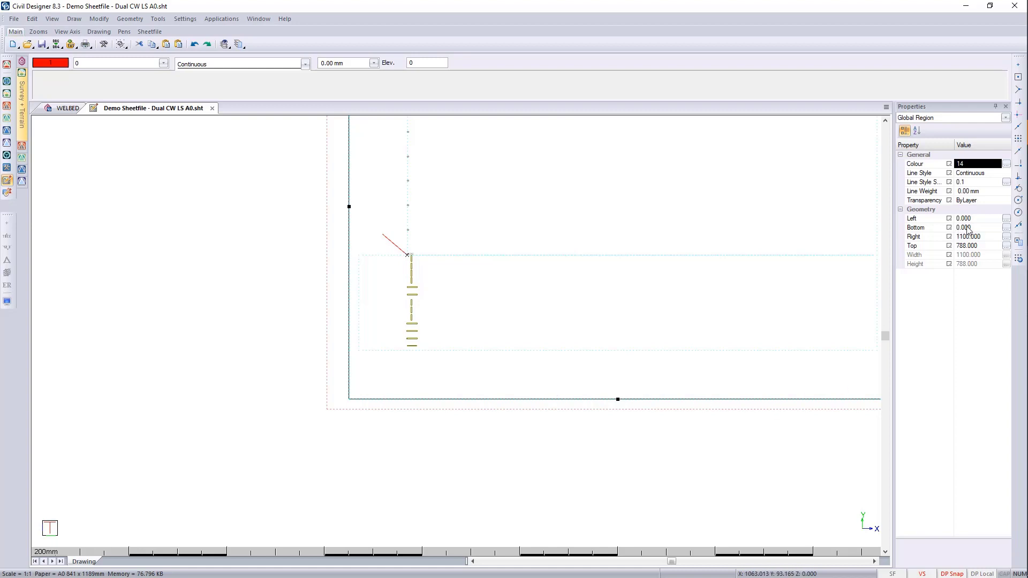
scroll(487, 296, "down", 5)
scroll(538, 334, "up", 3)
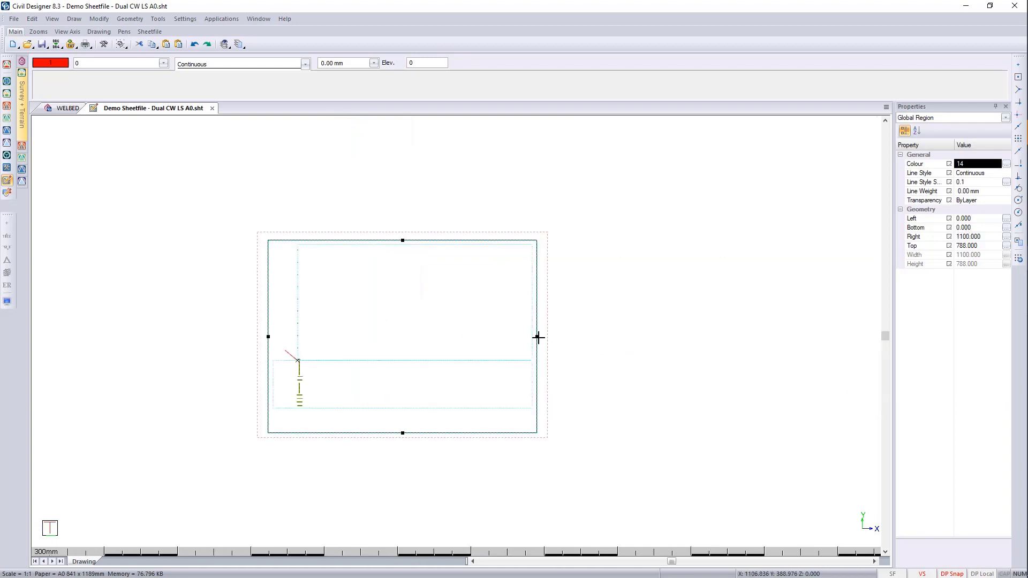
left_click(538, 337)
left_click(600, 345)
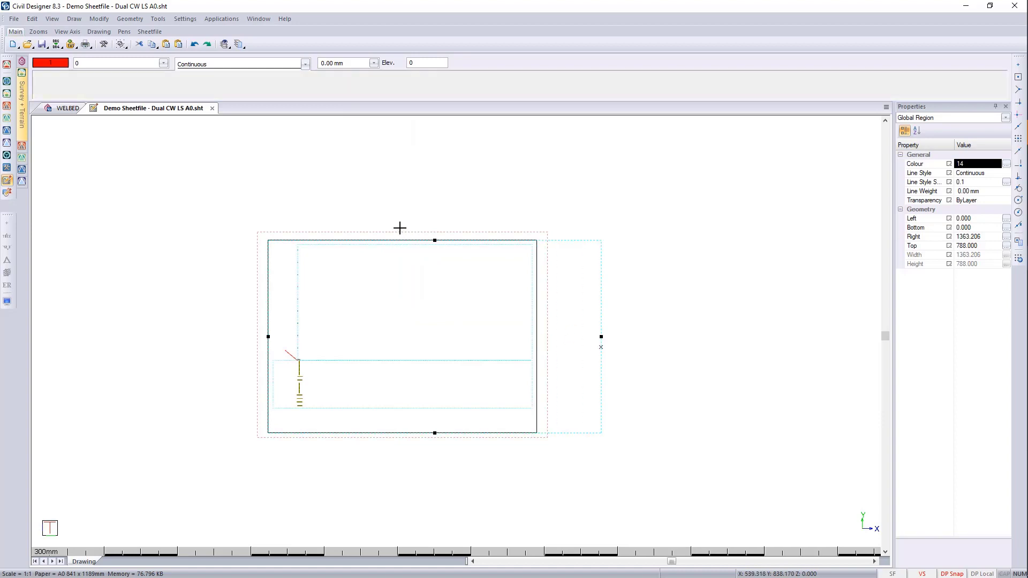
left_click(435, 241)
left_click(432, 209)
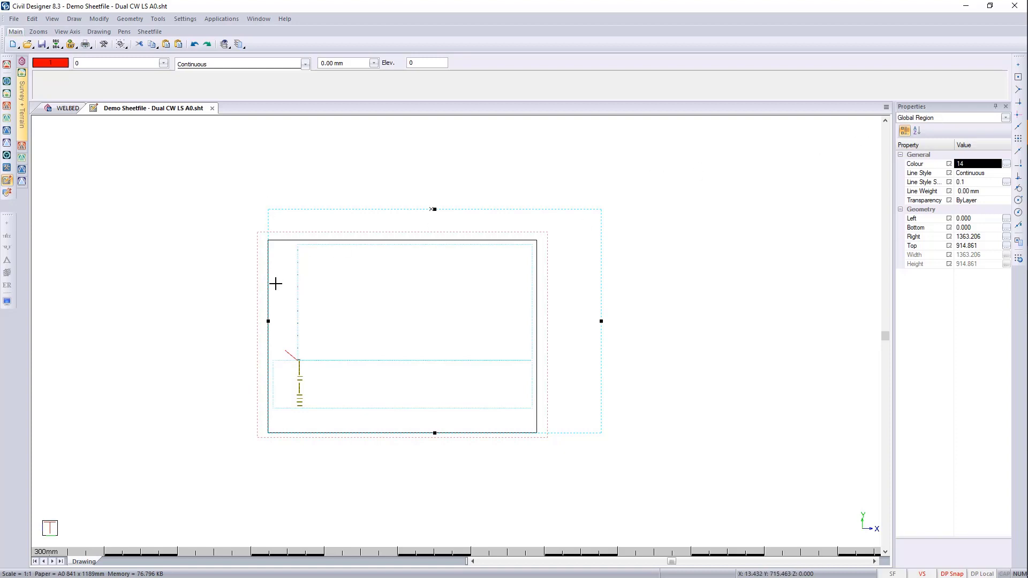
key("Escape")
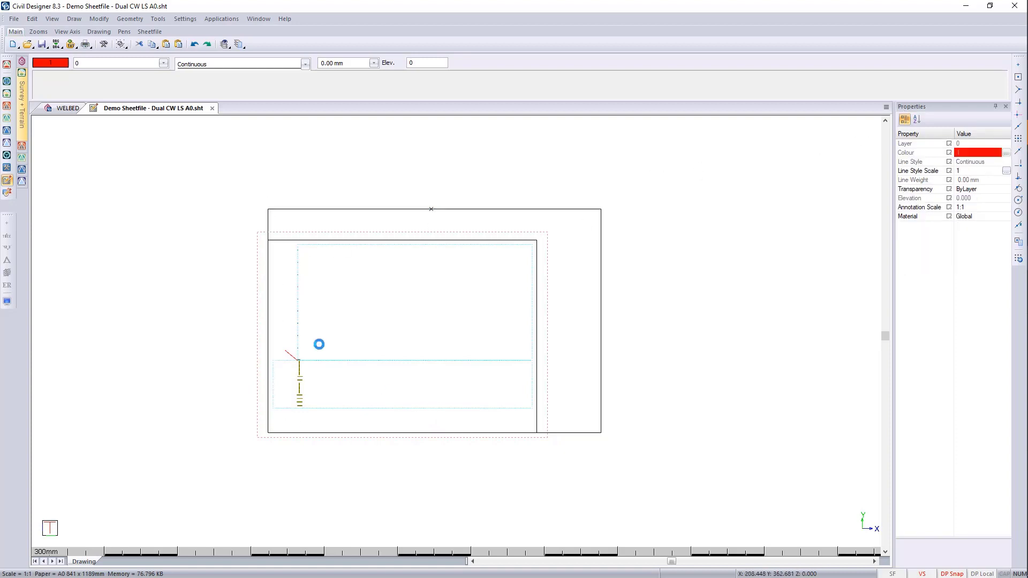
- Stretch the Long-Section Region inward so its left edge sits at about 29 and its bottom edge at about 56
left_click(286, 241)
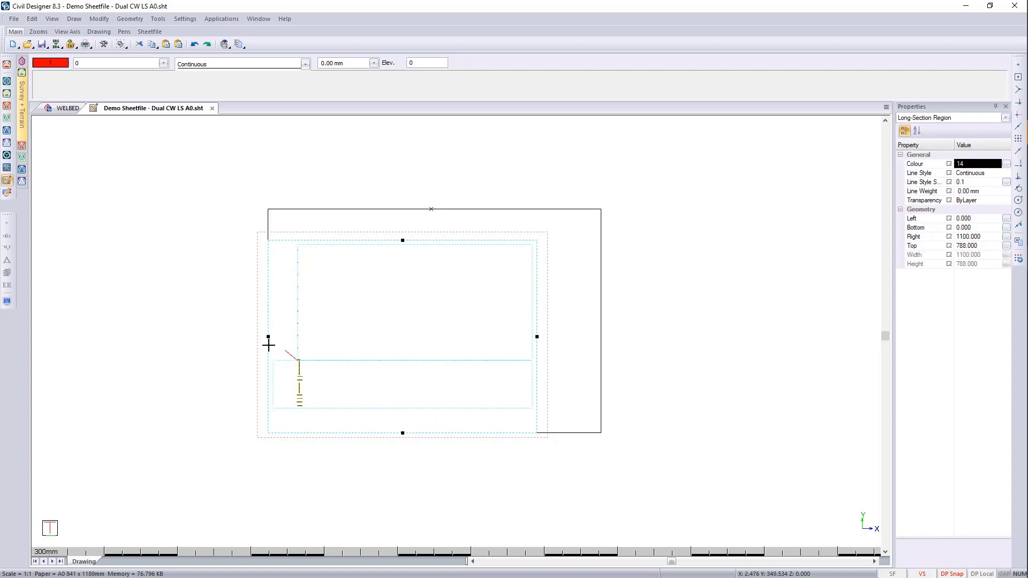
key("Escape")
left_click(289, 240)
left_click(268, 336)
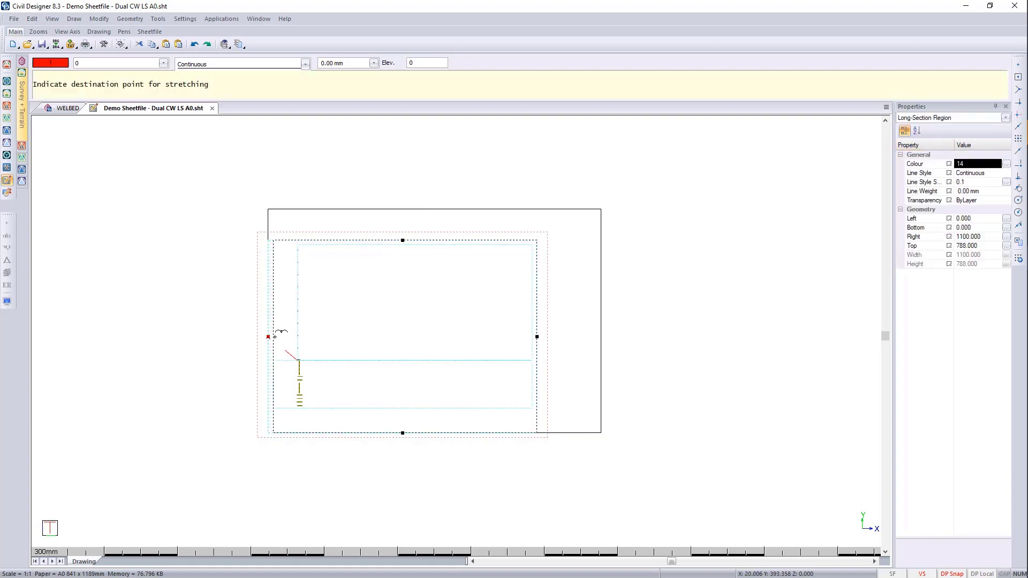
left_click(274, 337)
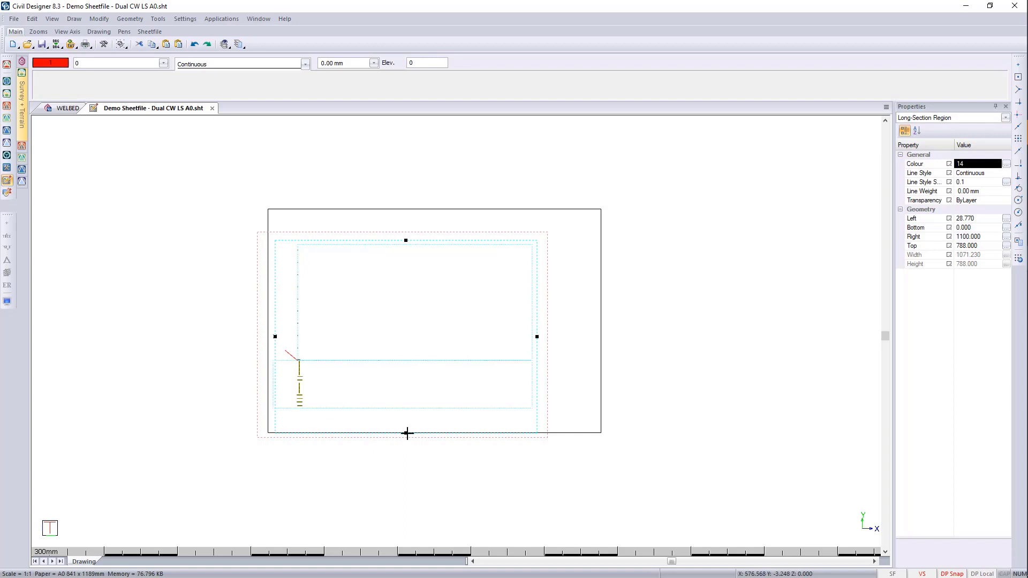
left_click(405, 433)
left_click(405, 418)
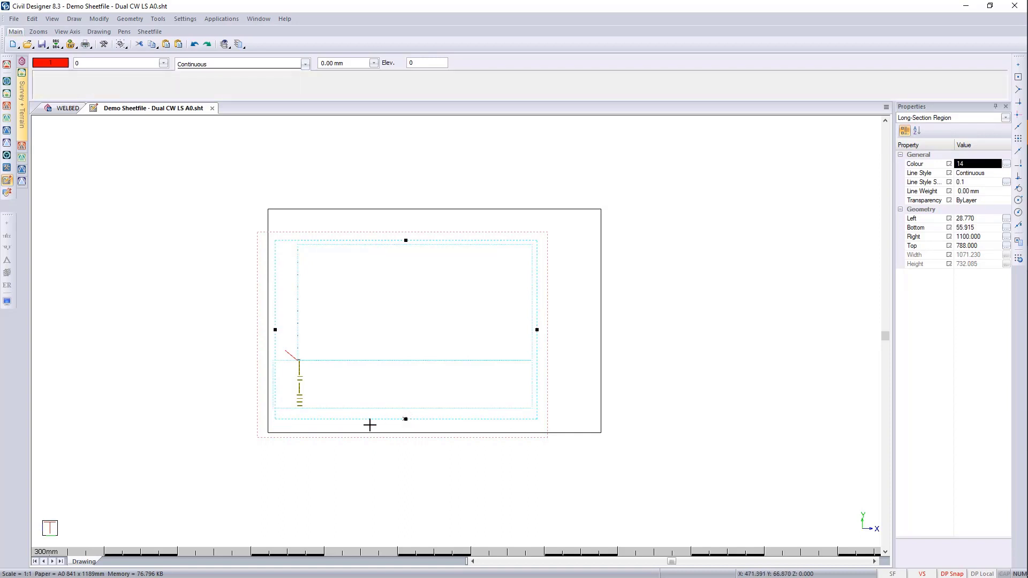
scroll(312, 398, "up", 1)
key("Escape")
- Select the layout frame and the Long-Section Region, and stretch the region's left edge outward to just beyond the frame, inside the Global Region
scroll(458, 292, "up", 1)
scroll(457, 329, "down", 1)
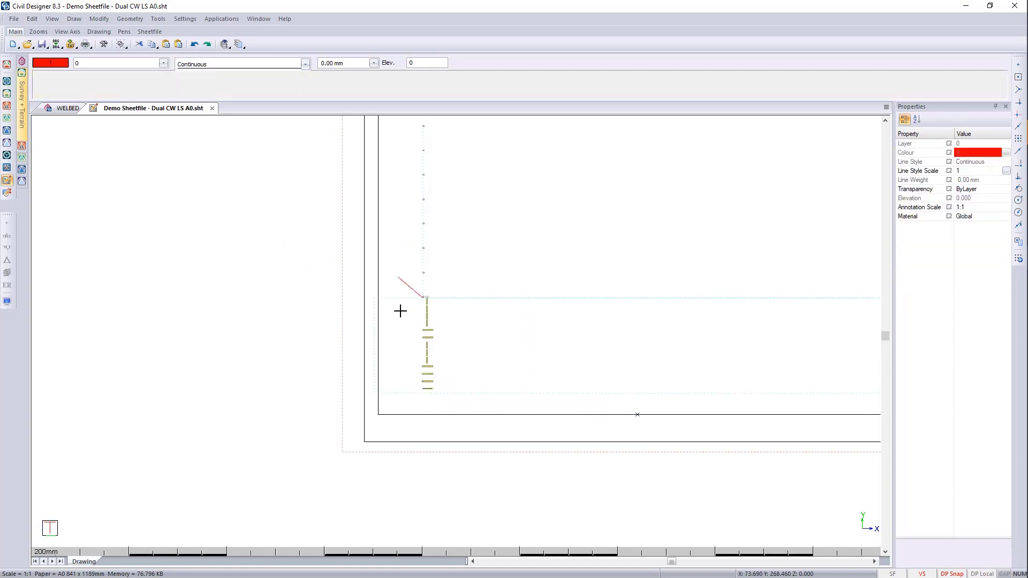
scroll(401, 310, "up", 1)
scroll(454, 329, "down", 1)
scroll(463, 355, "up", 1)
left_click(604, 248)
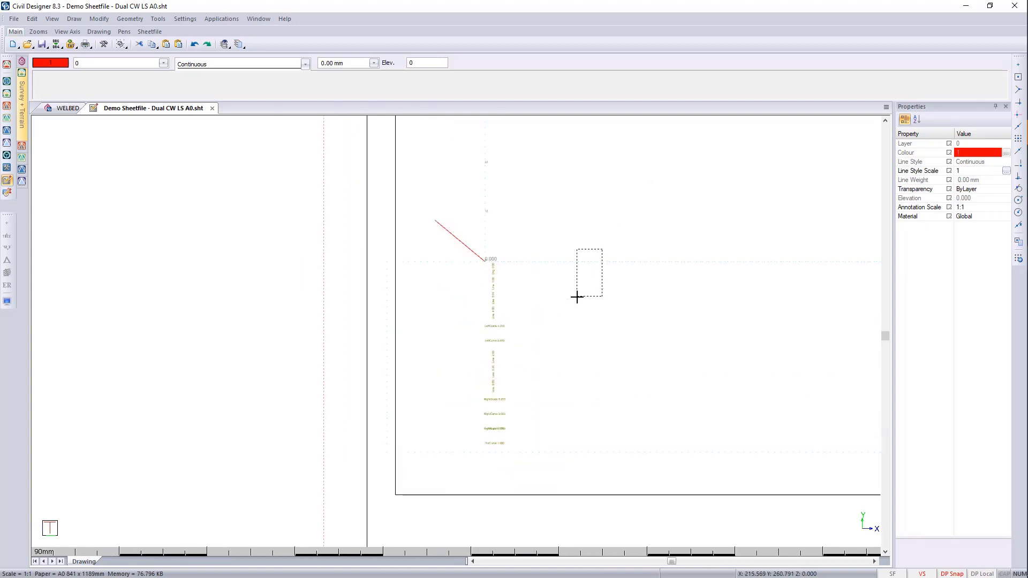
left_click(578, 295)
scroll(458, 421, "down", 2)
scroll(449, 315, "up", 1)
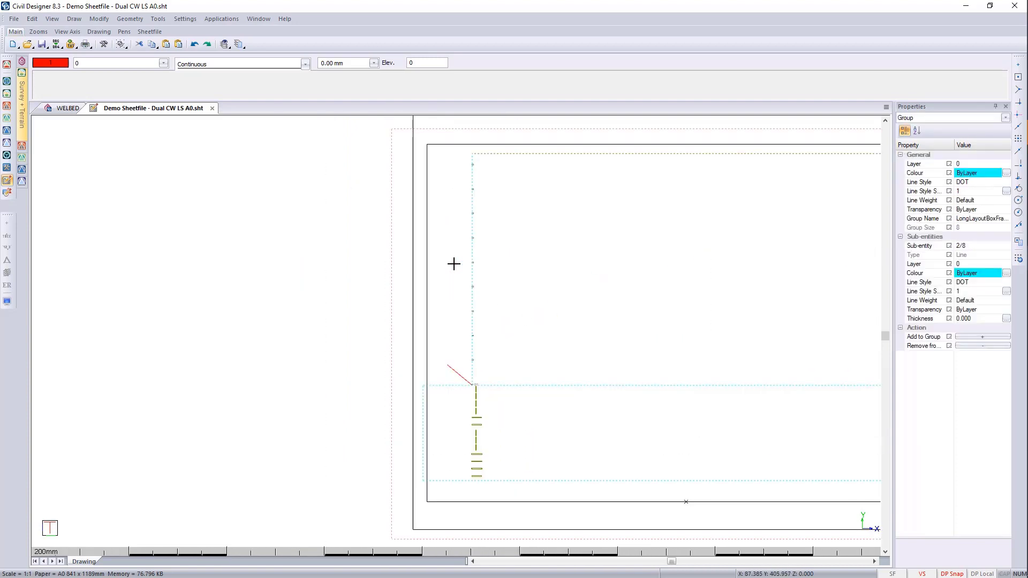
left_click(426, 319)
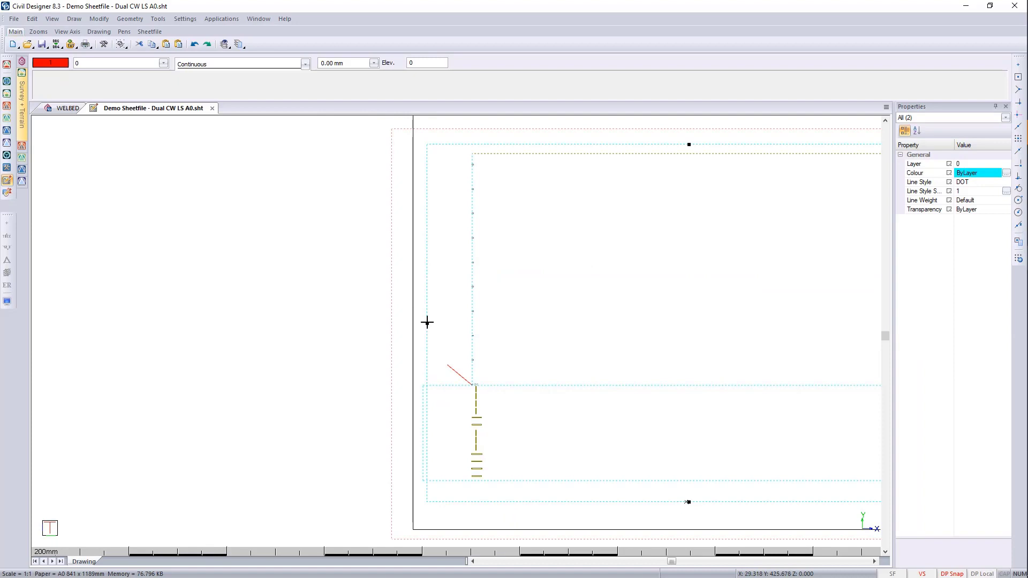
left_click(426, 321)
left_click(419, 321)
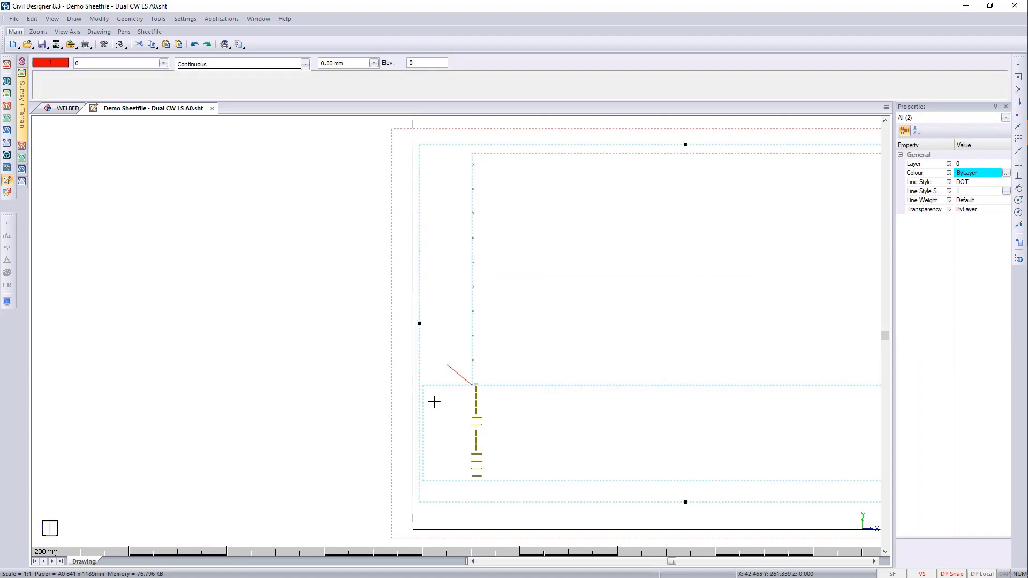
scroll(431, 396, "up", 2)
key("Escape")
- Select the long section layout frame for inspection, and close the Dual CW LS A0 sheet file, saving its changes
left_click(451, 313)
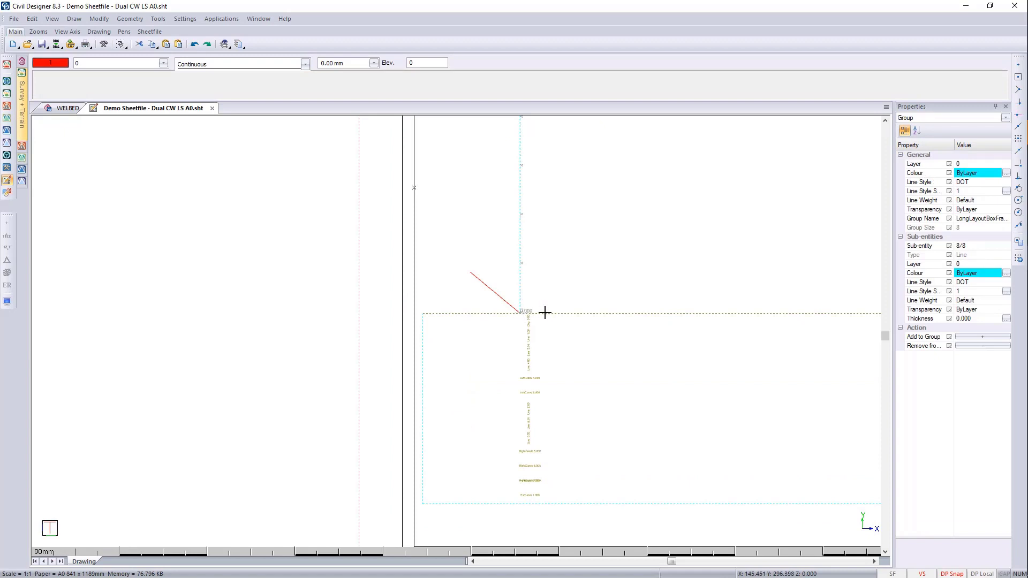
left_click(212, 109)
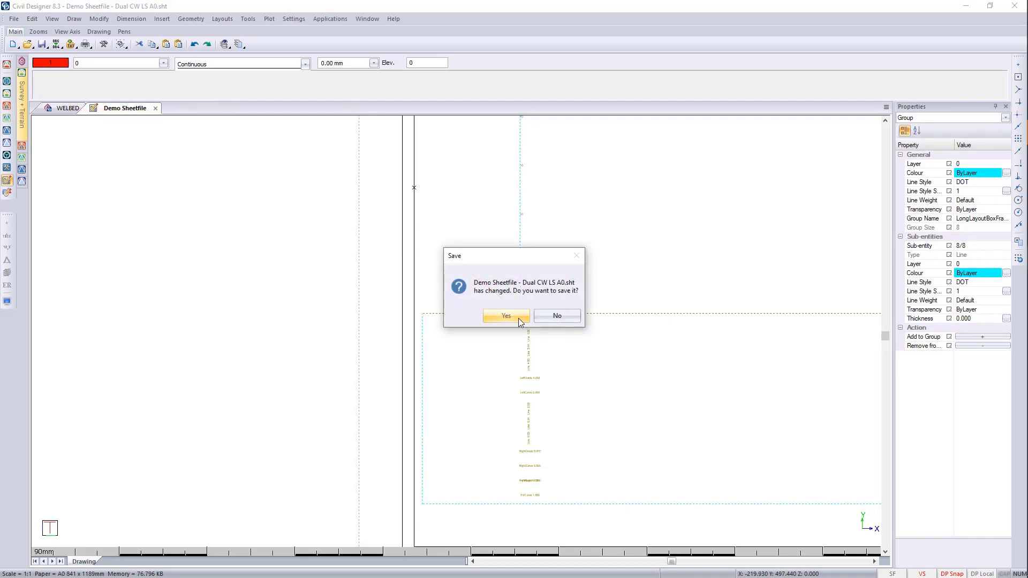
left_click(518, 318)
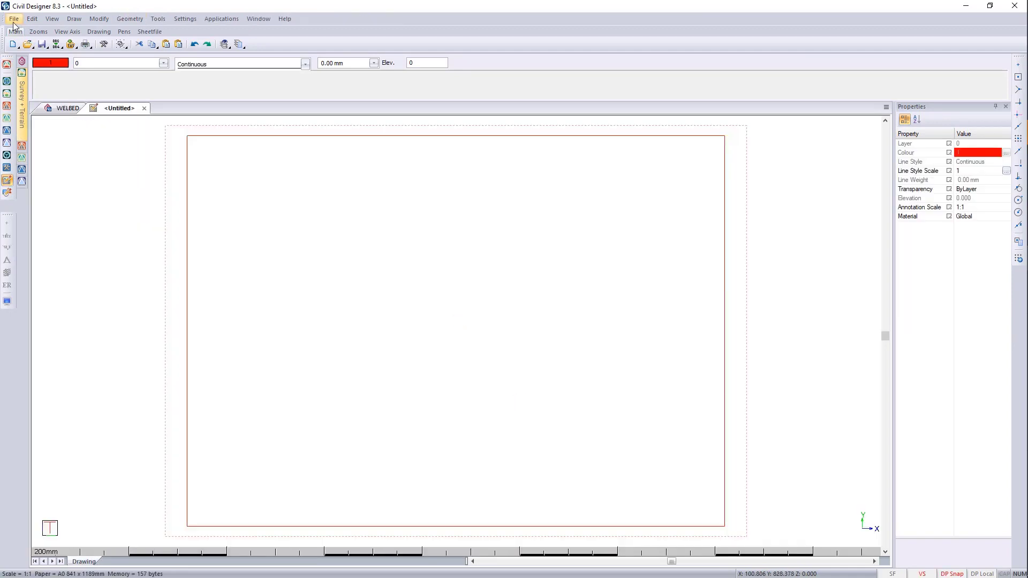
- Reopen the sheet file Demo Sheetfile - Dual CW LS A0 from the Demo Data > 2020 Demo Data > Sheetfile Demos folder on drive D
left_click(14, 19)
left_click(31, 44)
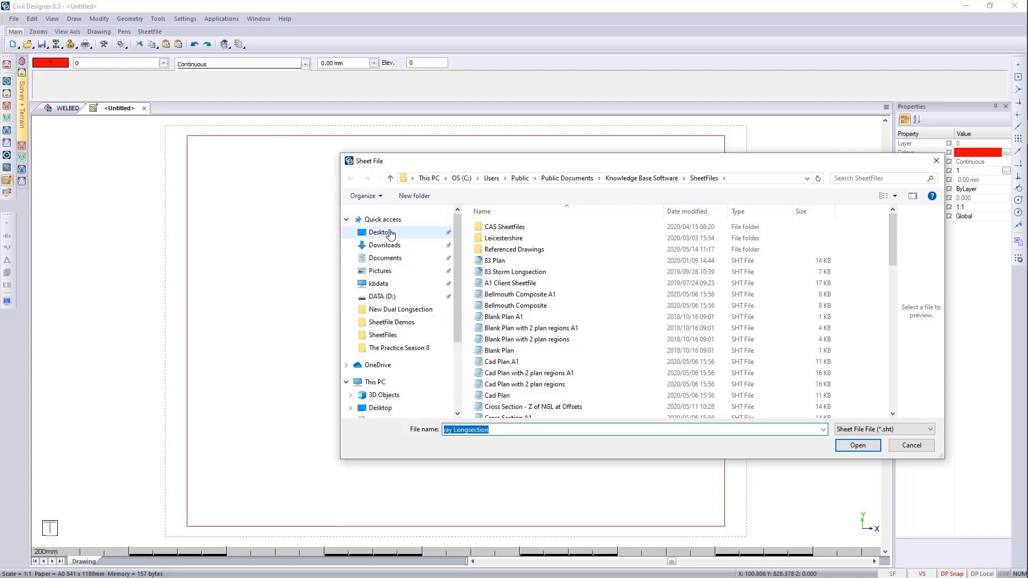
left_click(380, 232)
double_click(522, 250)
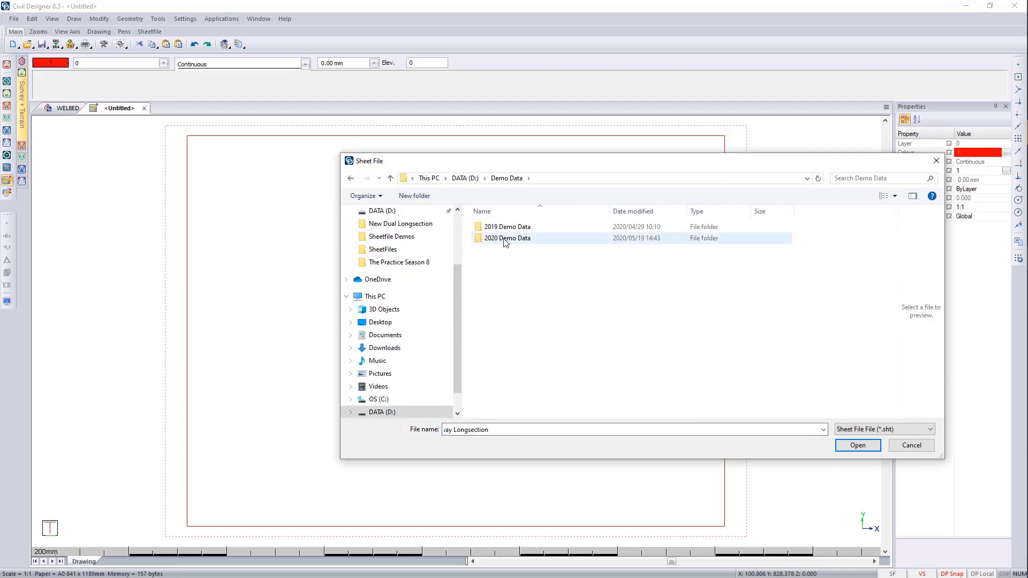
double_click(509, 239)
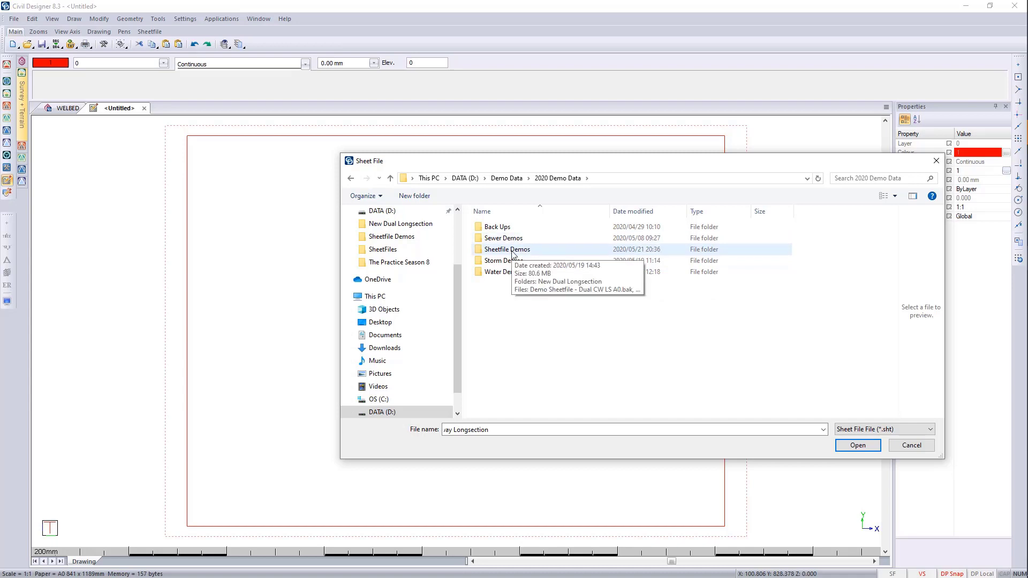
double_click(512, 251)
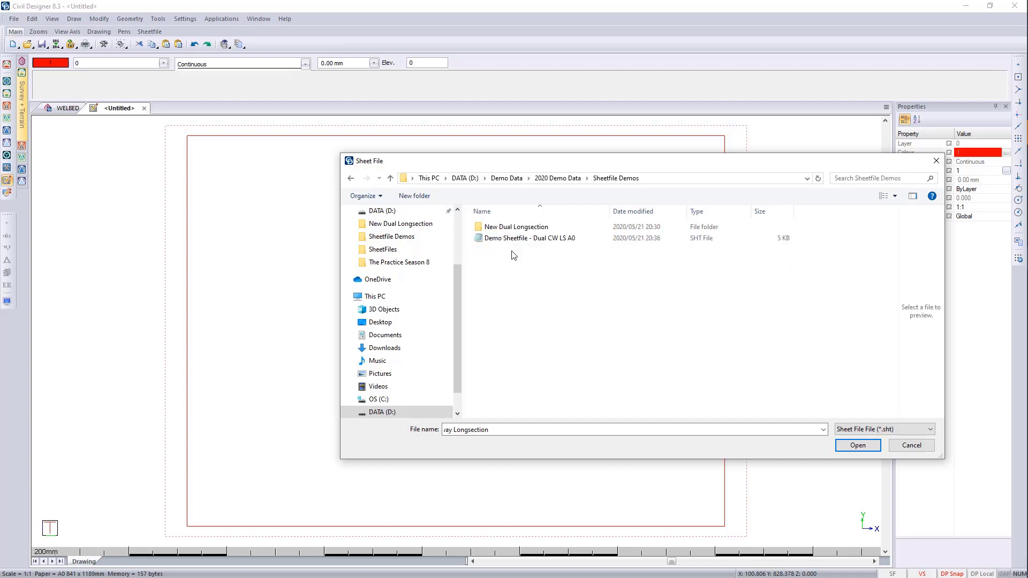
left_click(515, 240)
left_click(857, 445)
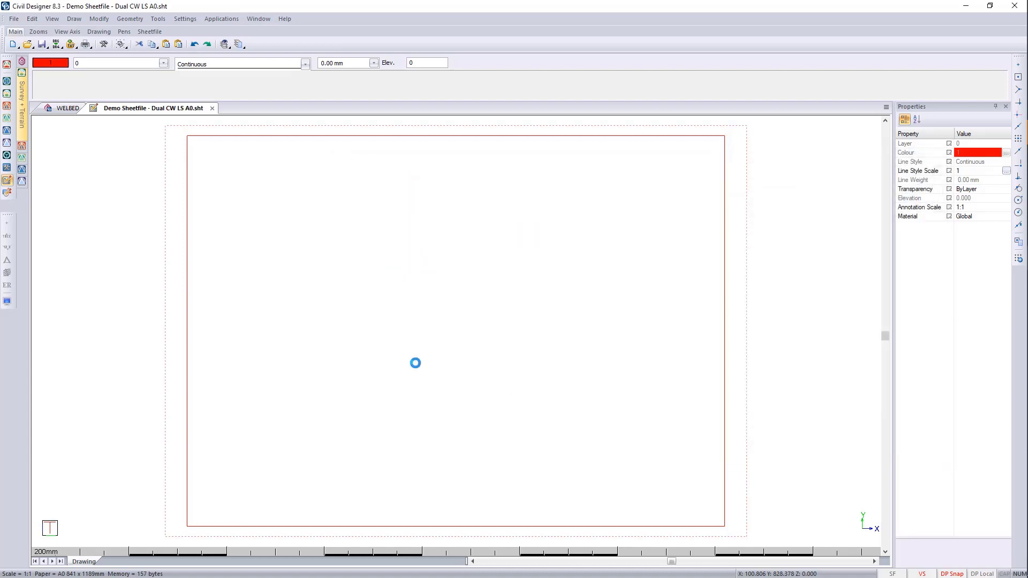
key("Escape")
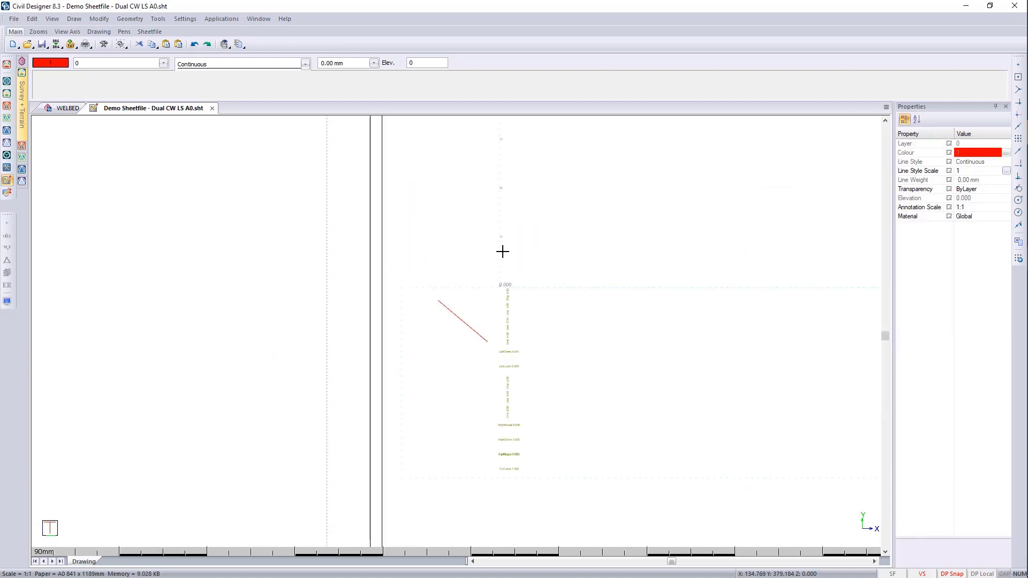
- Select the long section layout frame and examine its origin where the vertical axis meets the datum line
left_click(473, 288)
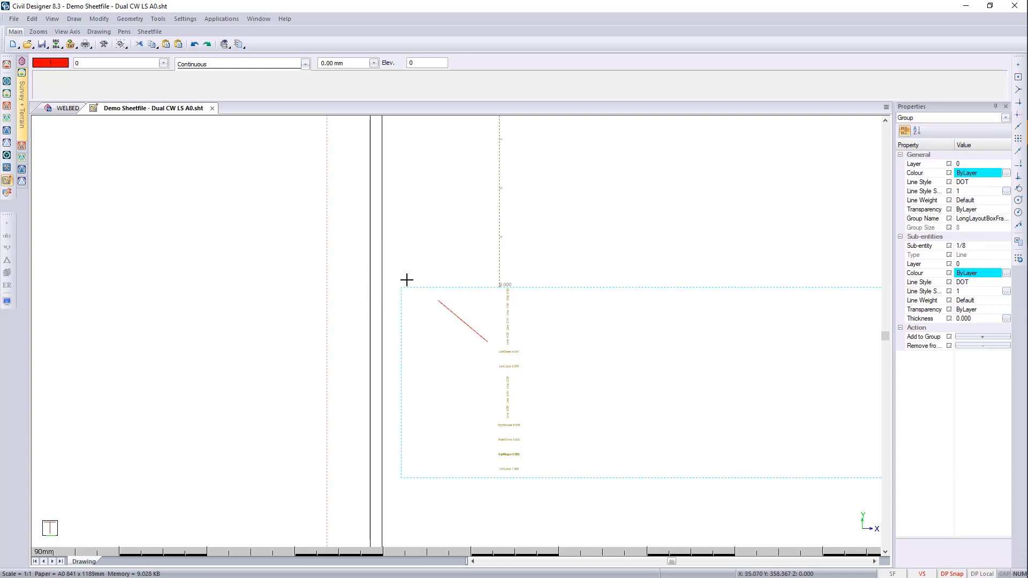
scroll(501, 289, "up", 5)
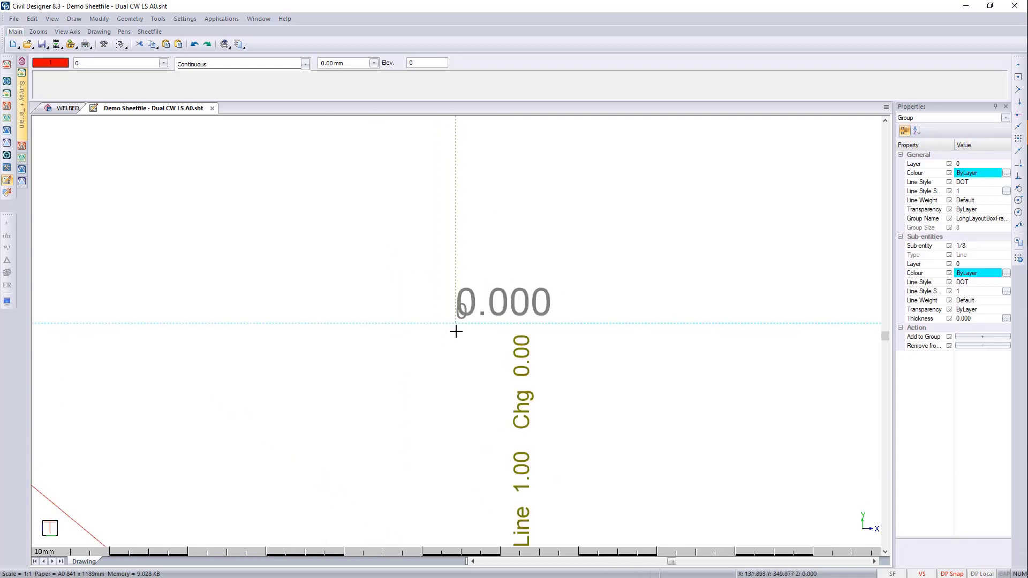
scroll(455, 331, "down", 5)
key("Escape")
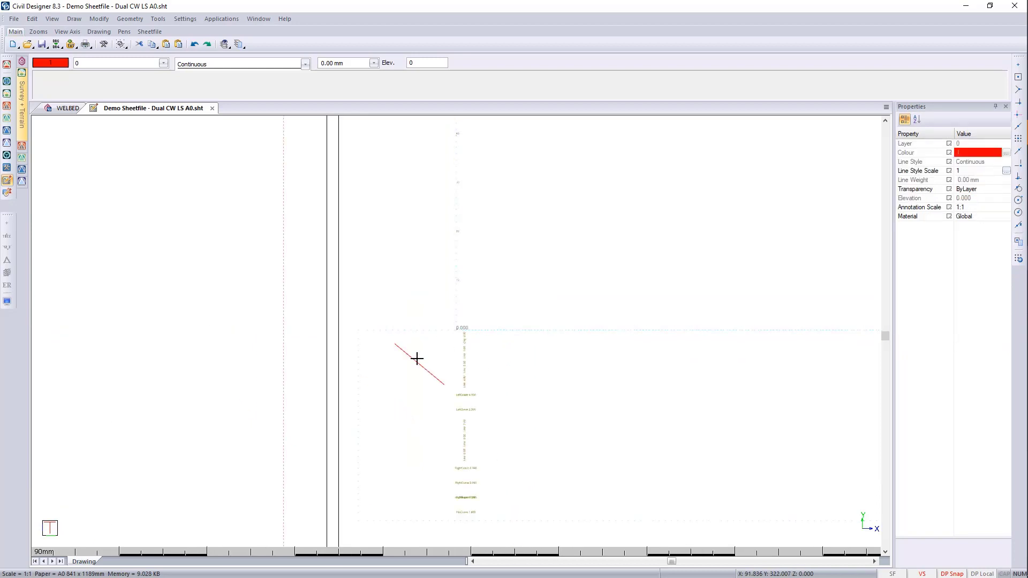
- Delete the stray red diagonal line inside the detail area of the layout frame
left_click(417, 358)
key("Escape")
left_click_drag(440, 317, 417, 352)
- Select the layout frame, compare it with the sheet borders, and open its Long-Section Layout settings to review the frame spacings
left_click(417, 352)
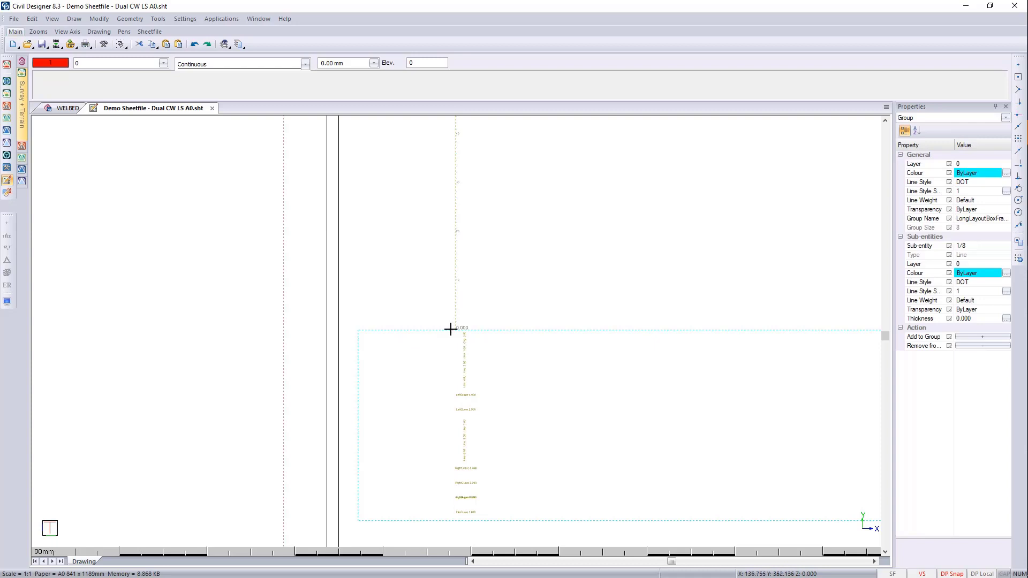
middle_click_drag(465, 360, 479, 216)
scroll(457, 329, "up", 1)
scroll(445, 463, "down", 1)
middle_click_drag(445, 464, 454, 336)
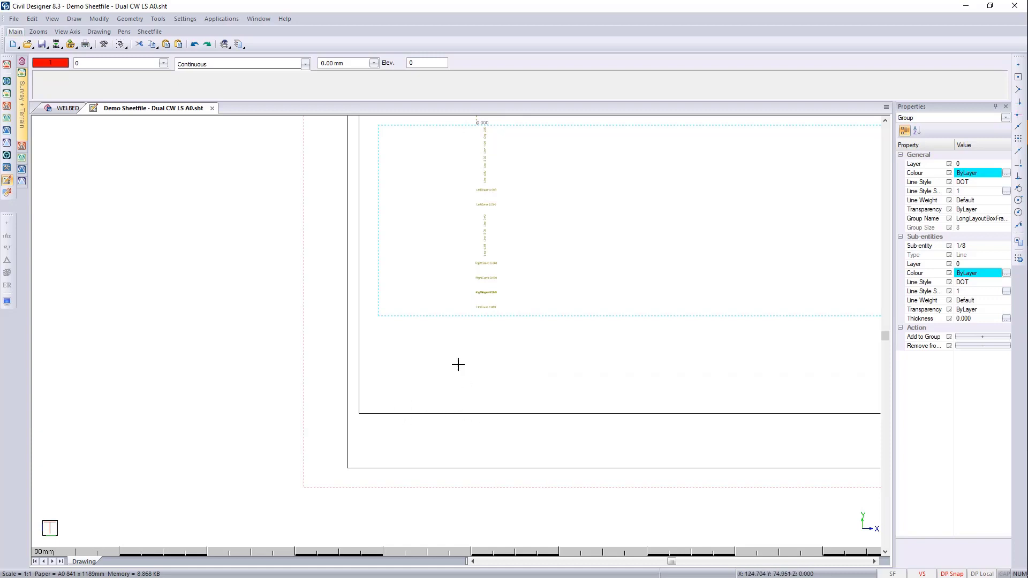
middle_click_drag(458, 169, 441, 284)
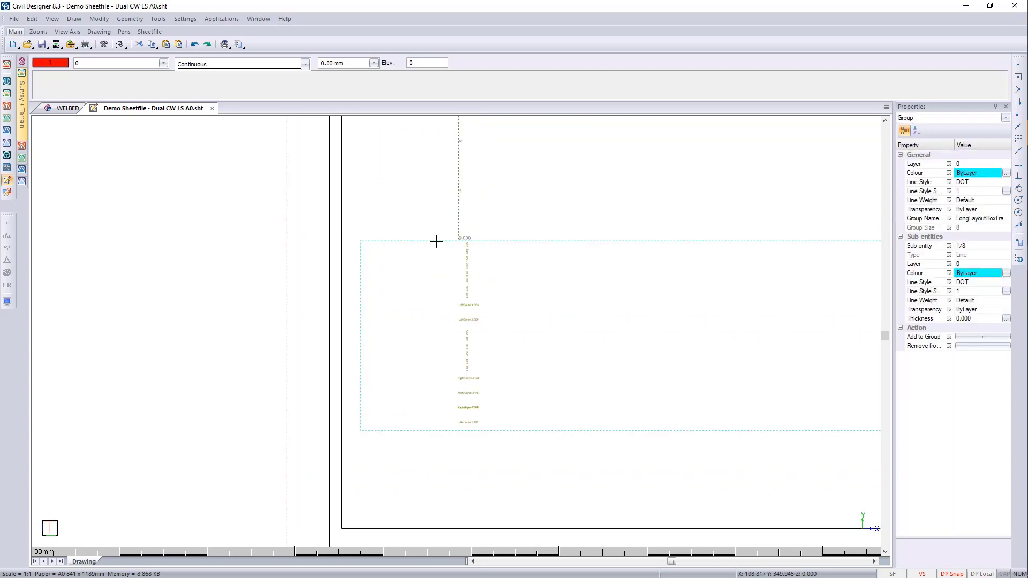
right_click(436, 241)
left_click(501, 444)
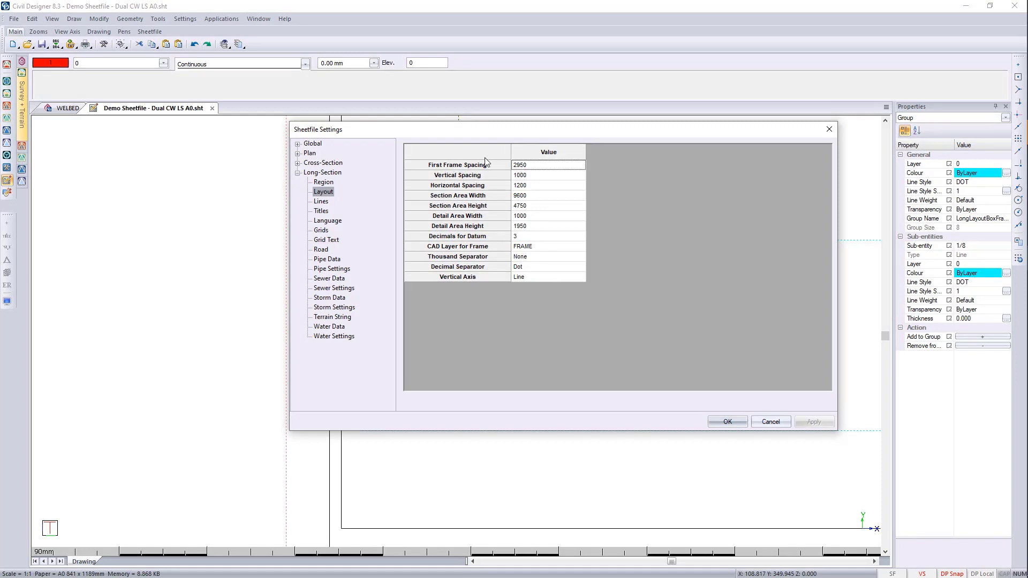
left_click(517, 166)
left_click(530, 186)
- Read the help page on long section layout, particularly First Frame Spacing, and close the help and the settings without changes
key("F1")
scroll(259, 271, "down", 5)
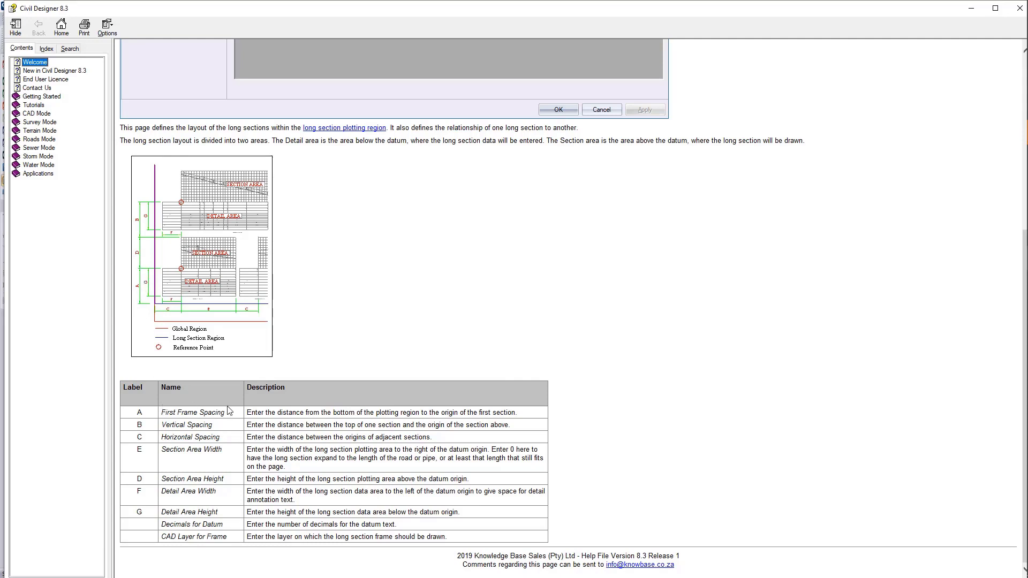
left_click_drag(229, 415, 161, 413)
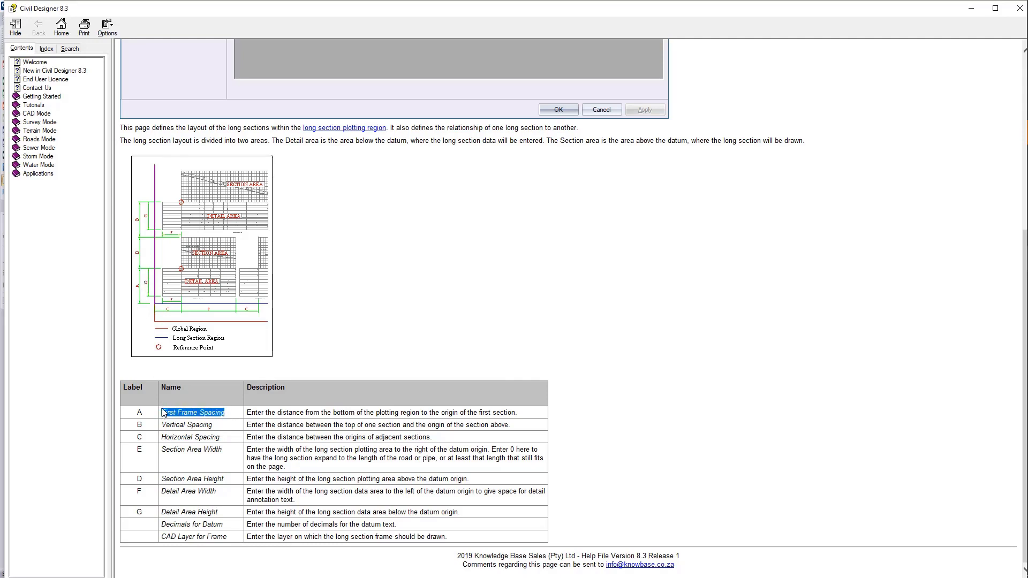
left_click(1019, 8)
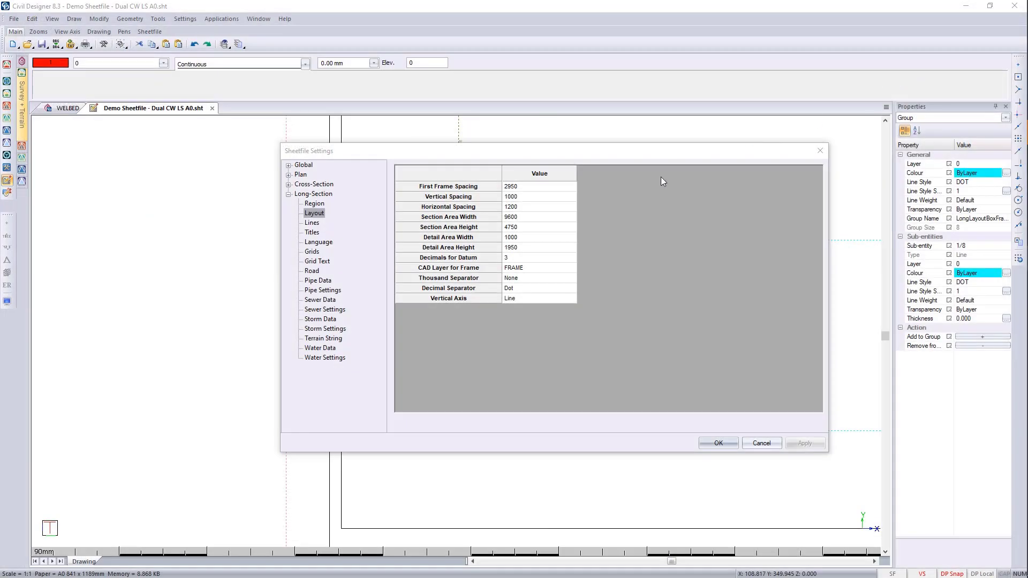
left_click(751, 447)
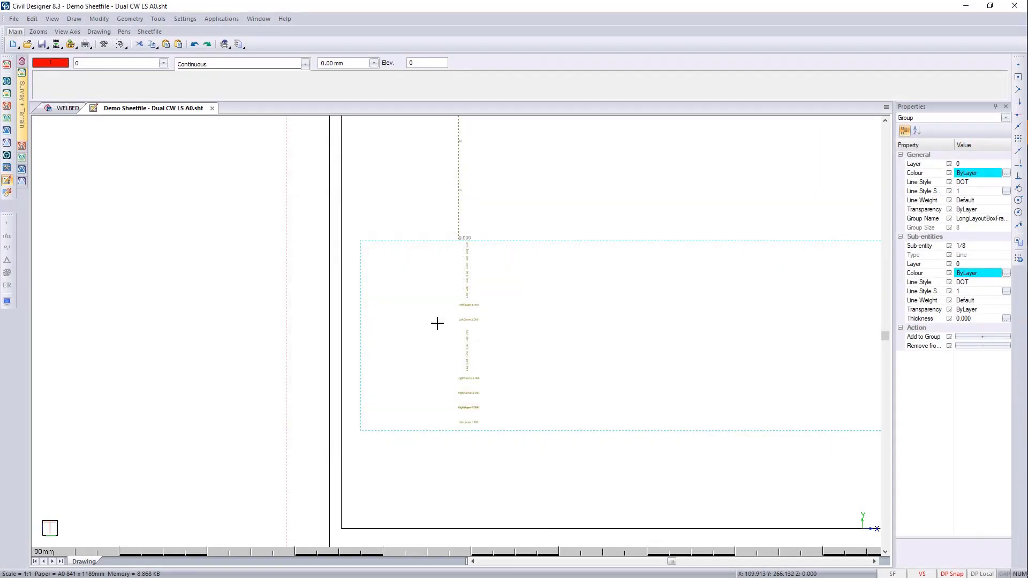
- Inspect the Global Region's geometry properties and deselect it
scroll(450, 336, "down", 2)
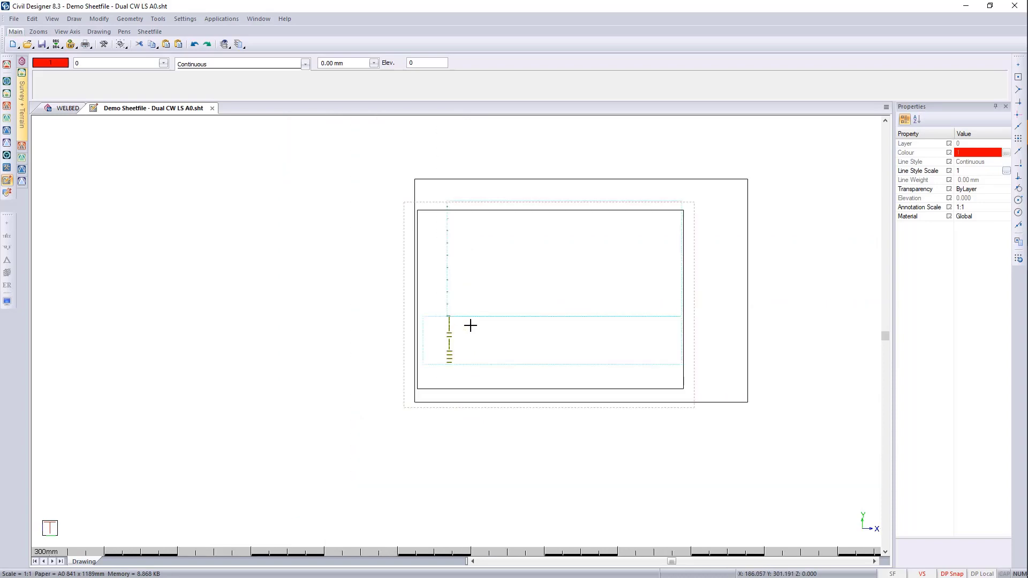
scroll(489, 318, "up", 1)
scroll(455, 331, "down", 2)
scroll(479, 319, "up", 3)
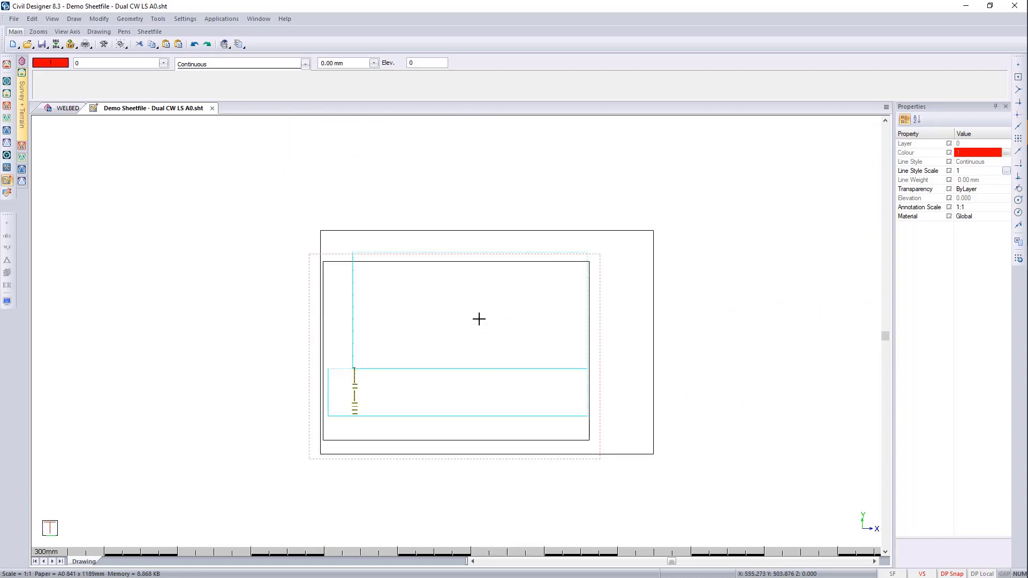
left_click(350, 466)
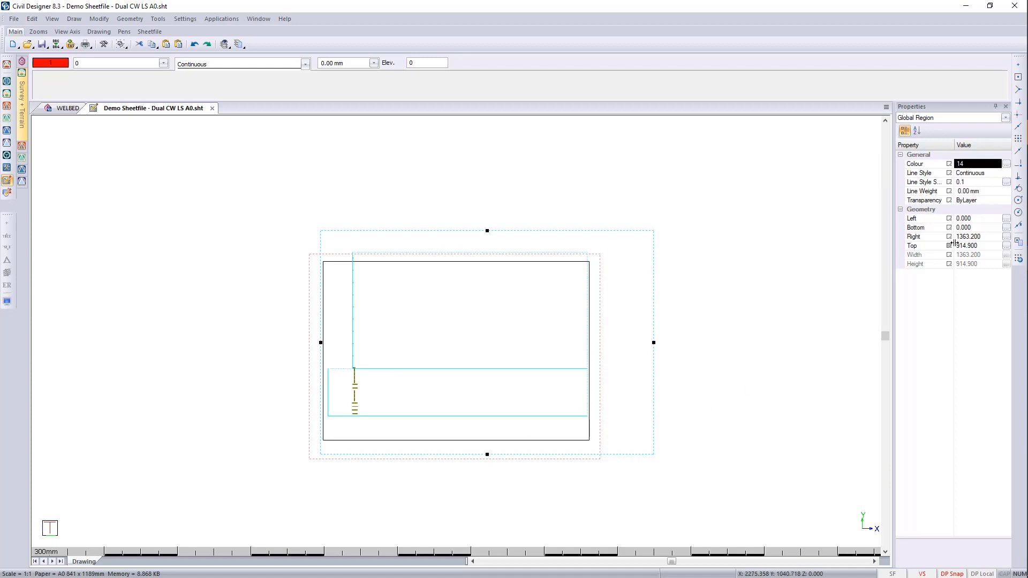
key("Escape")
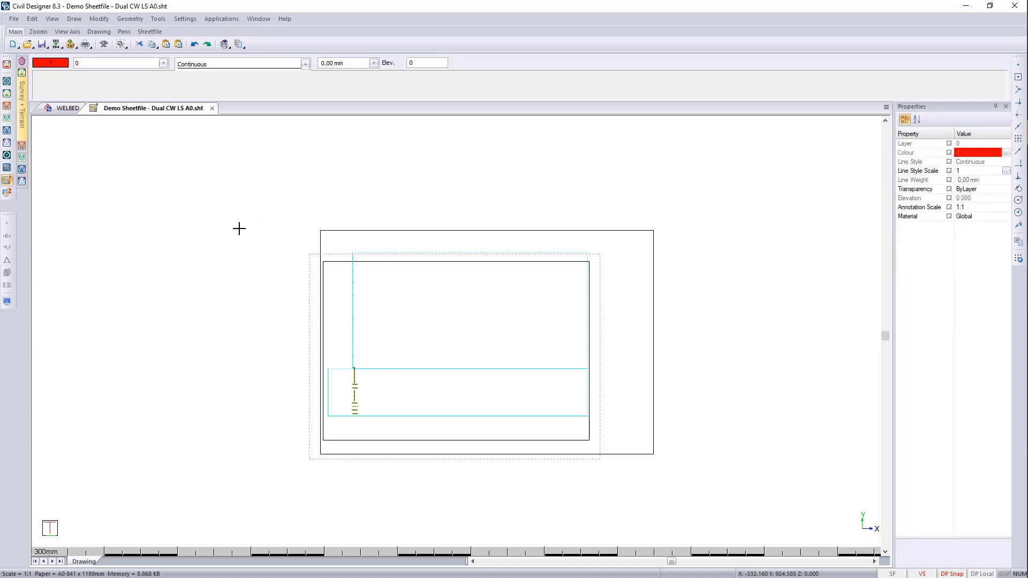
- Load the drawing Title Block Template A0 Daul CW into the sheet file, placing its reference point above the existing regions
left_click(14, 19)
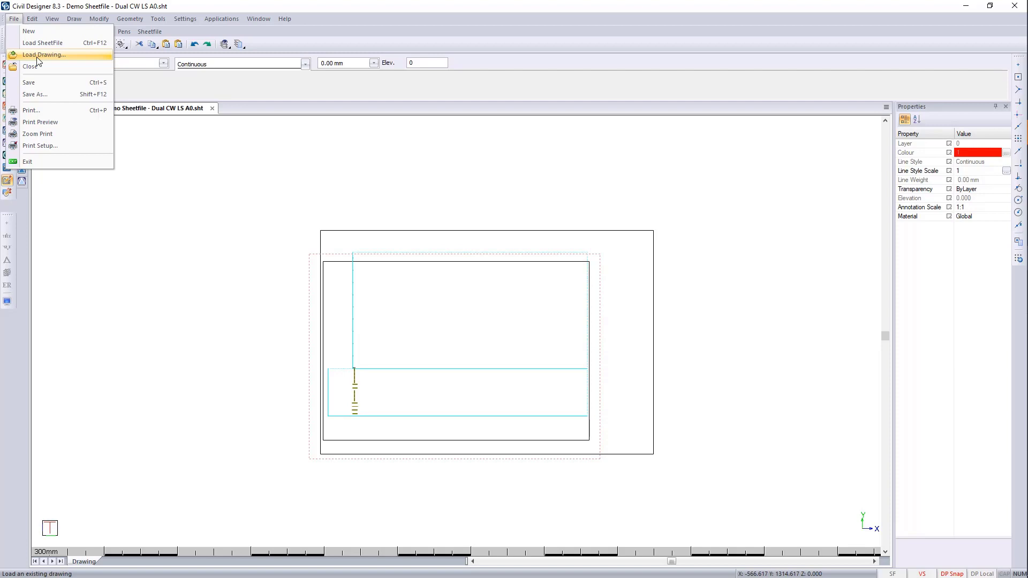
left_click(37, 56)
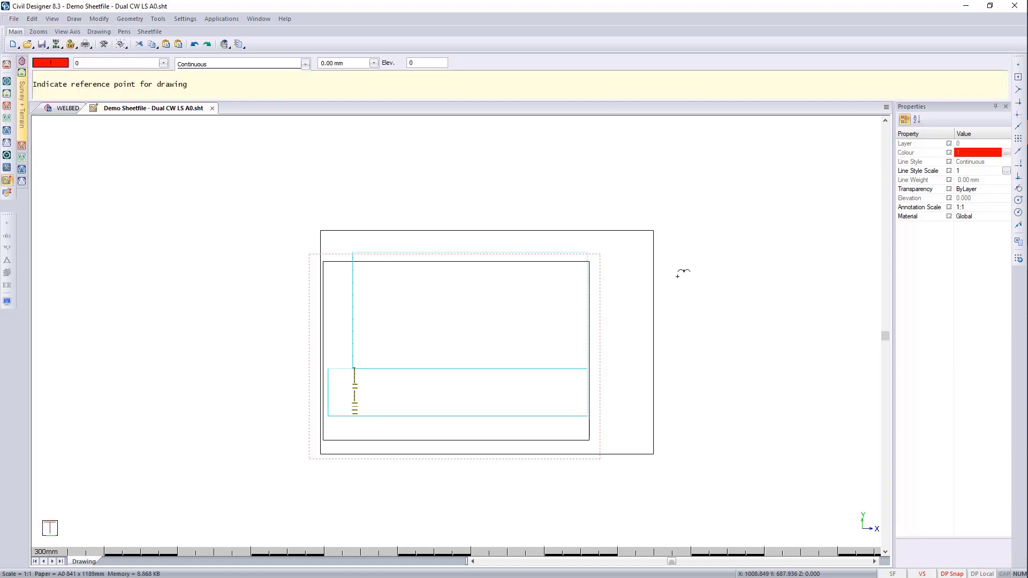
scroll(548, 281, "down", 2)
left_click(476, 244)
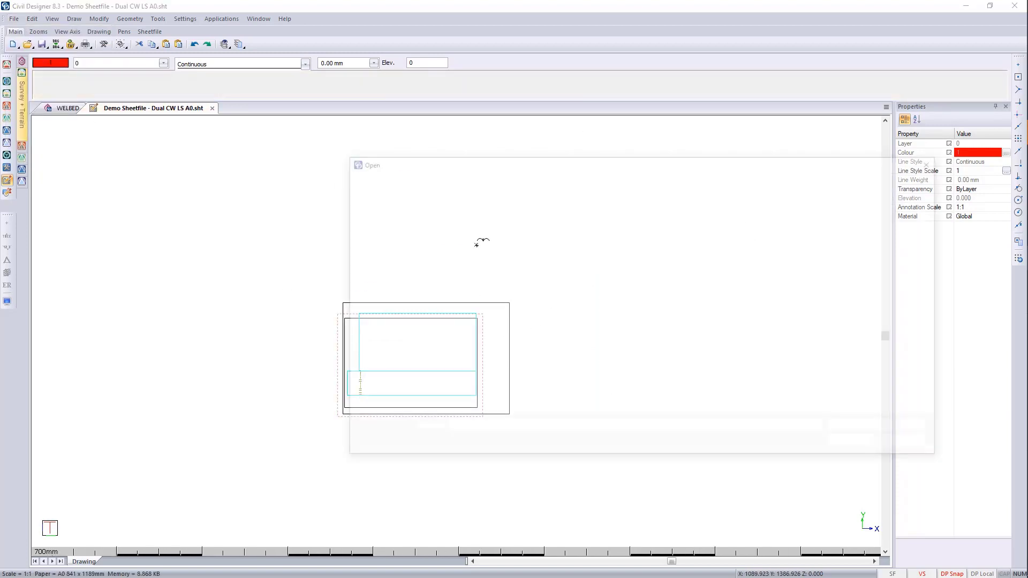
left_click(570, 239)
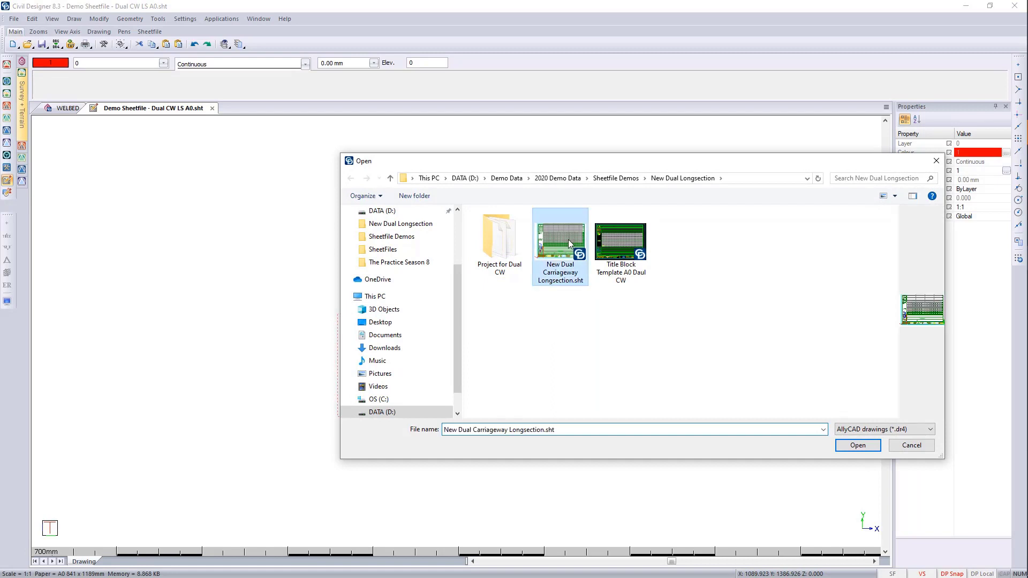
left_click(626, 249)
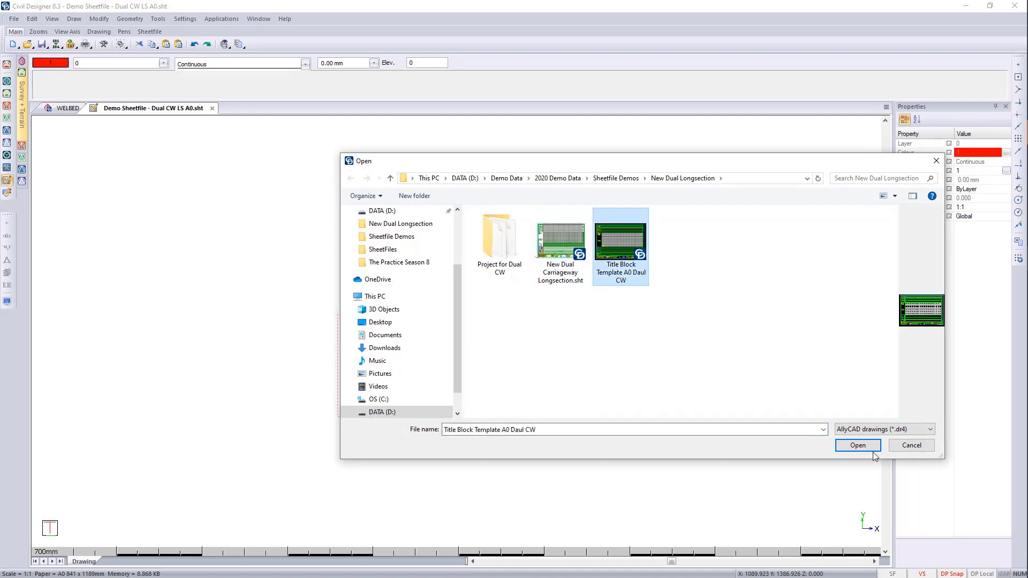
left_click(858, 445)
scroll(408, 253, "up", 2)
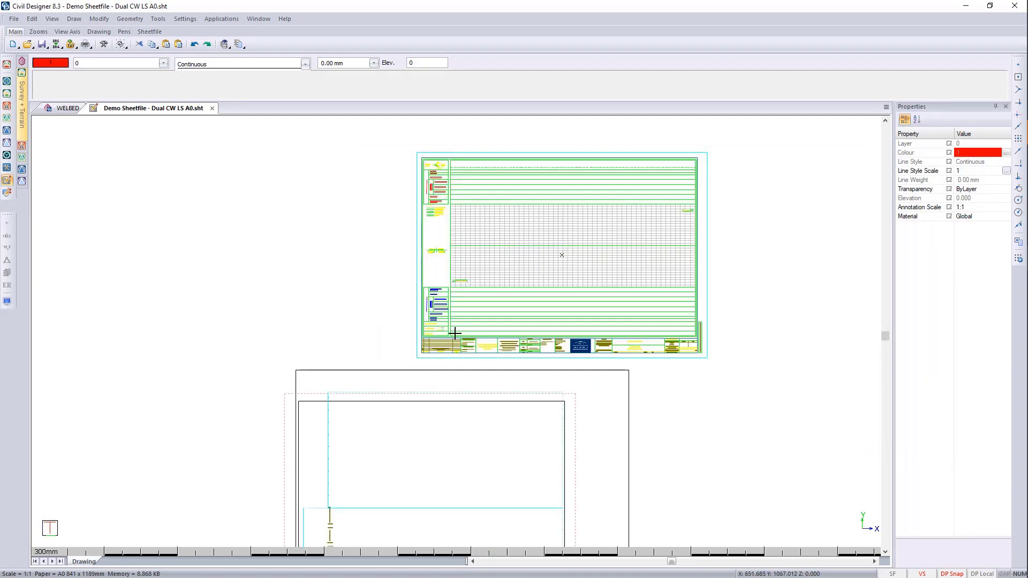
- Move the title block drawing from its lower-left corner to the Global Region's lower-left corner
scroll(420, 362, "up", 3)
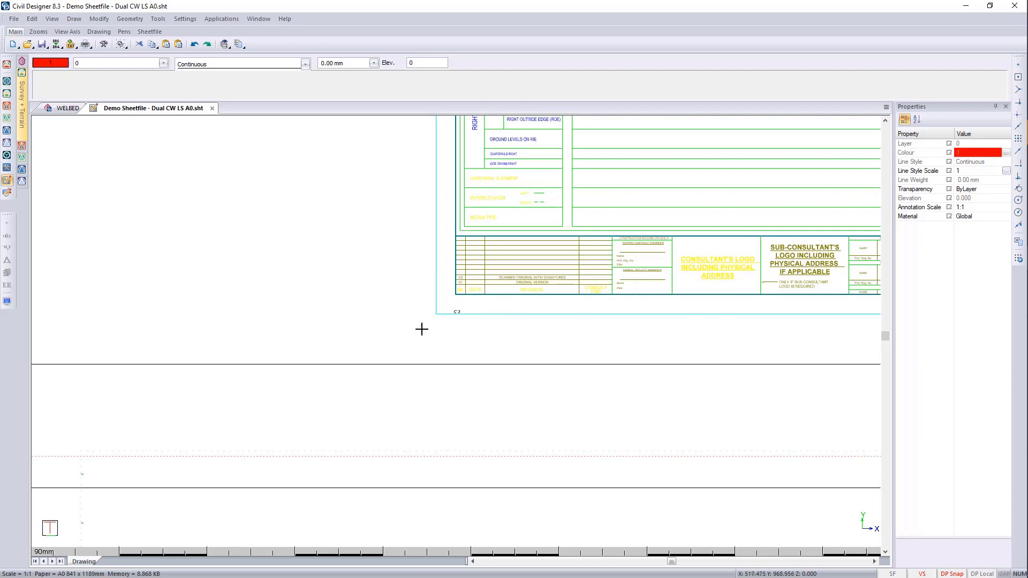
left_click(438, 222)
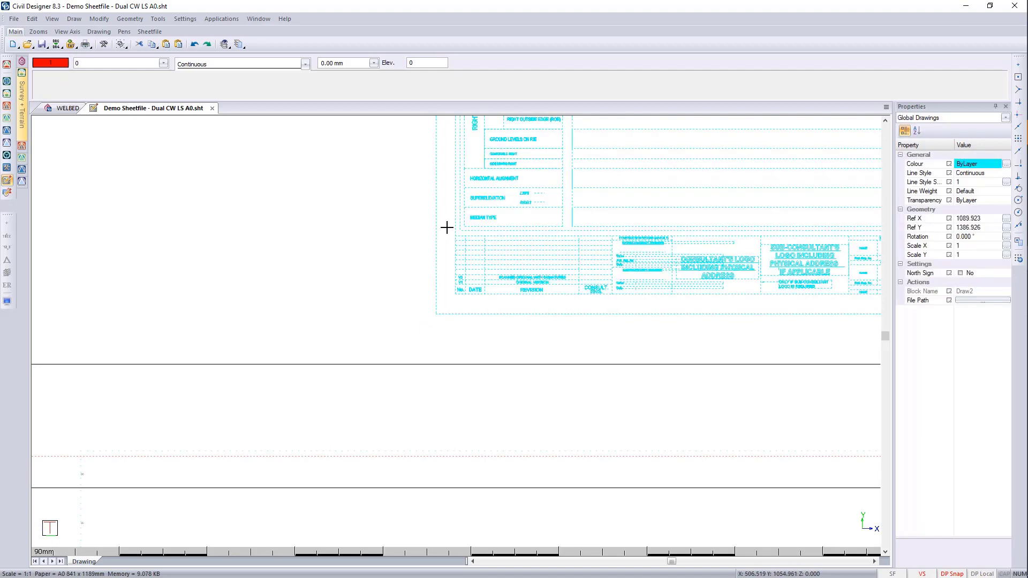
left_click(99, 19)
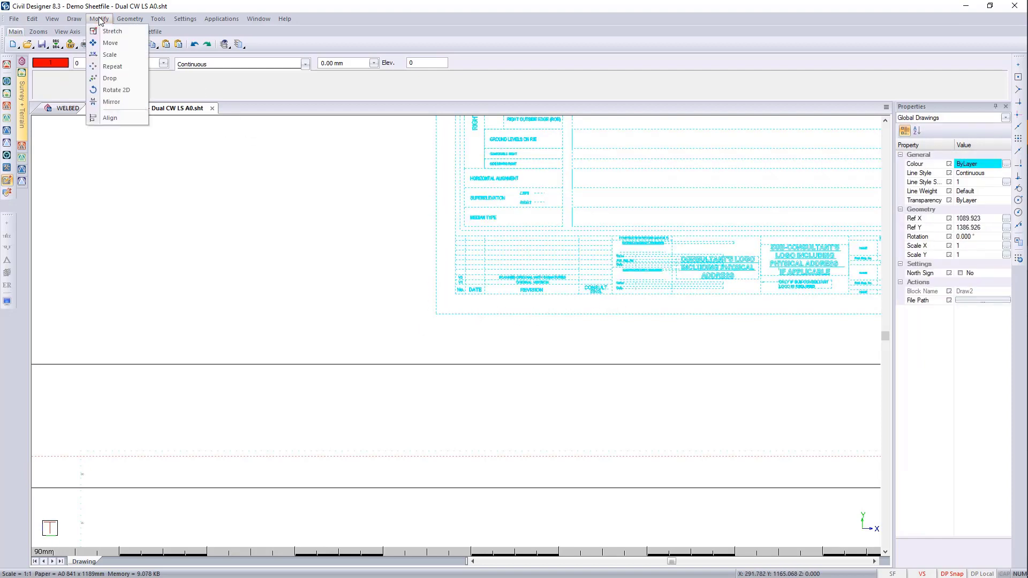
left_click(106, 48)
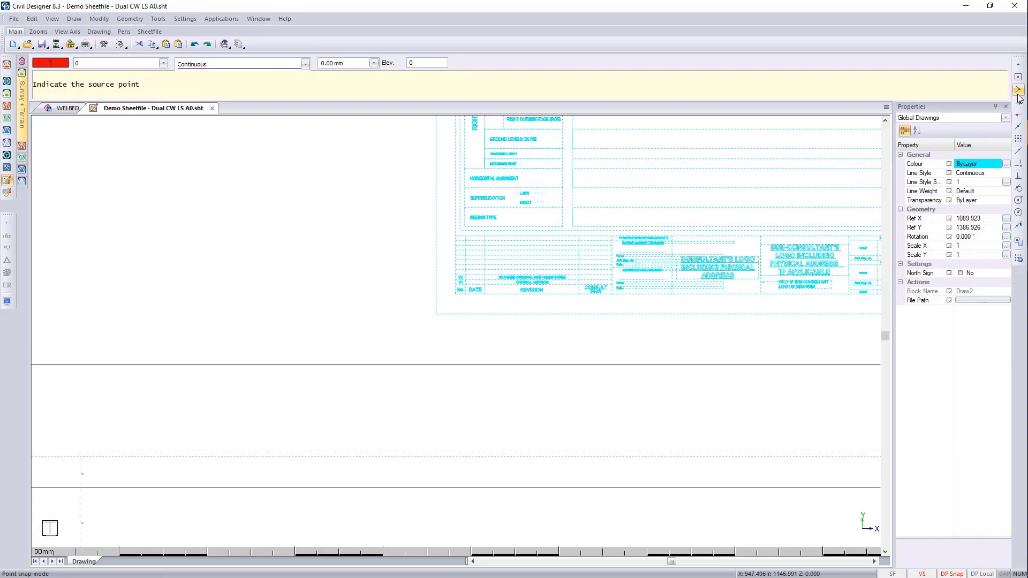
left_click(436, 314)
scroll(435, 336, "down", 5)
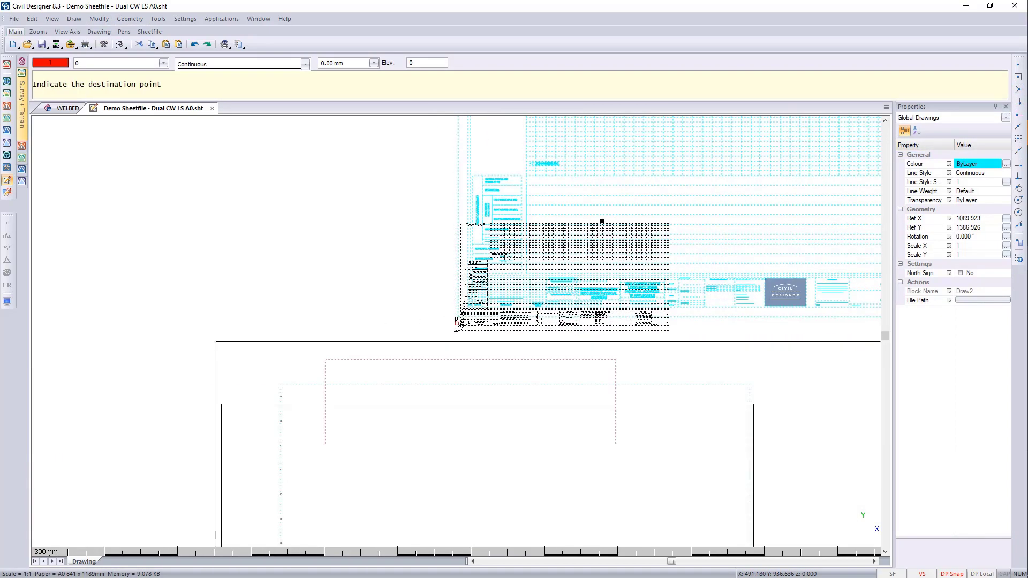
scroll(415, 417, "up", 5)
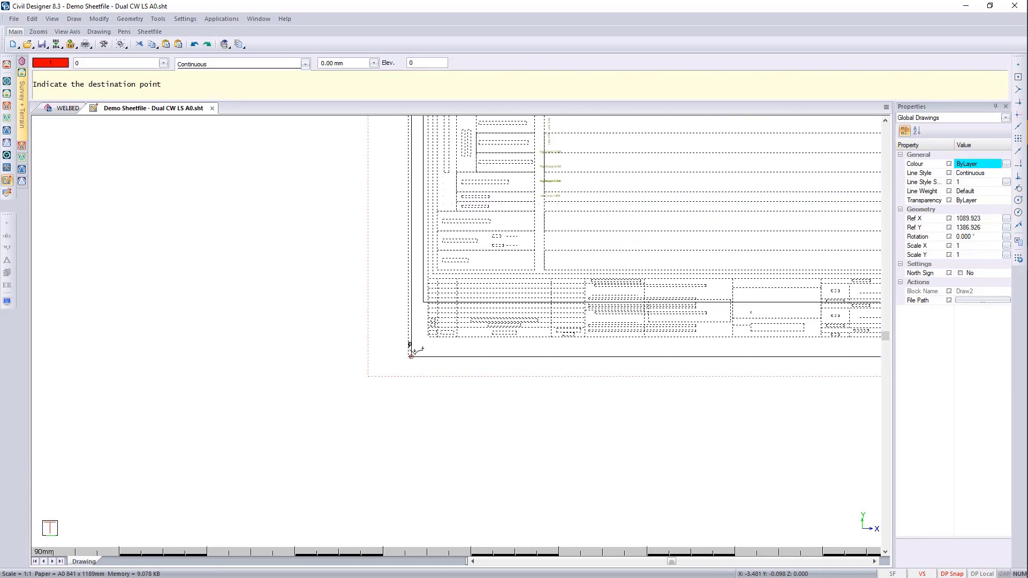
left_click(433, 368)
- Stretch the Global Region's upper edge down to the title block's outer upper border, at 841.000
scroll(433, 360, "down", 3)
scroll(459, 330, "down", 3)
scroll(542, 285, "up", 3)
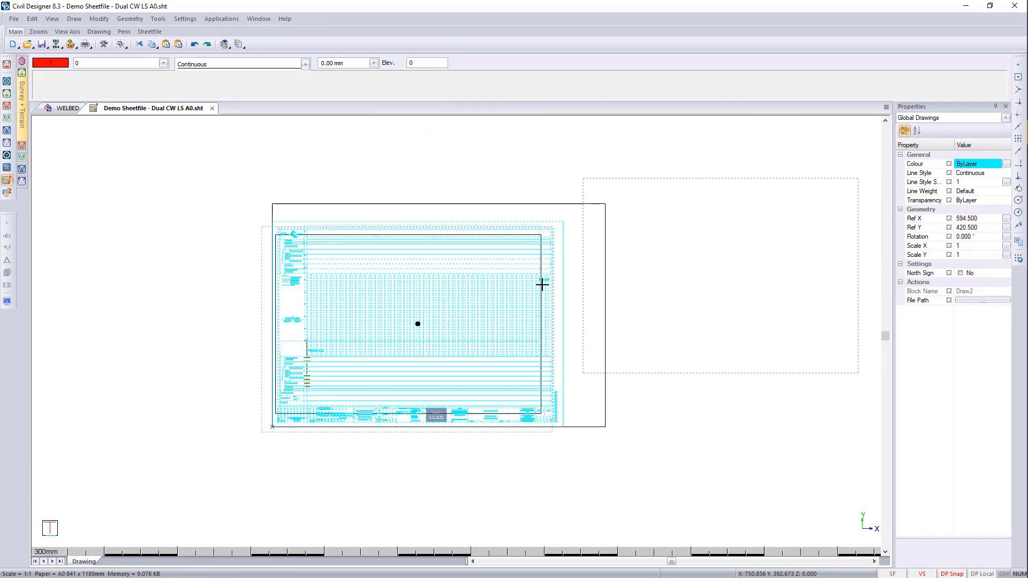
scroll(500, 271, "up", 2)
left_click(582, 198)
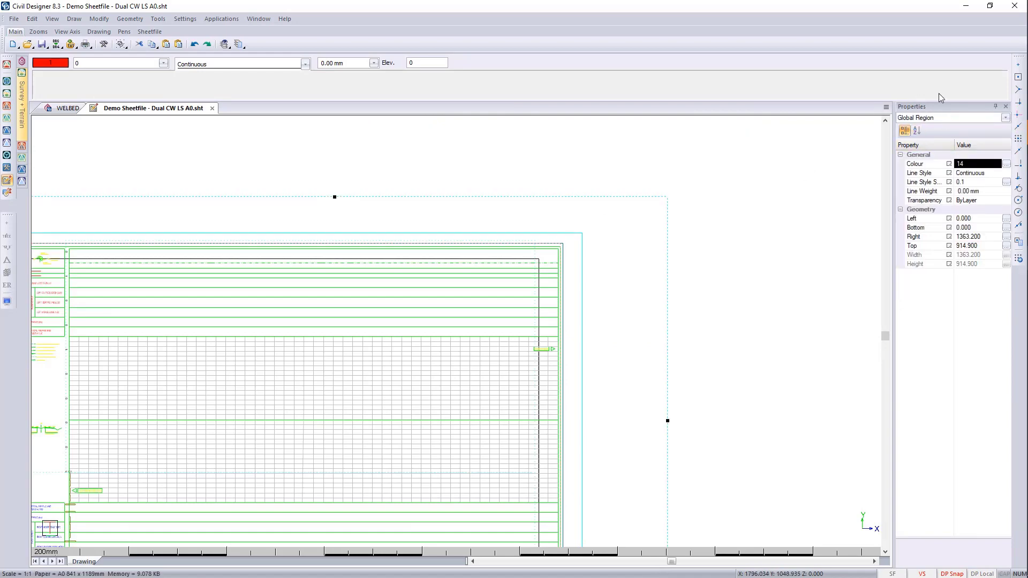
scroll(455, 330, "down", 2)
scroll(456, 331, "up", 3)
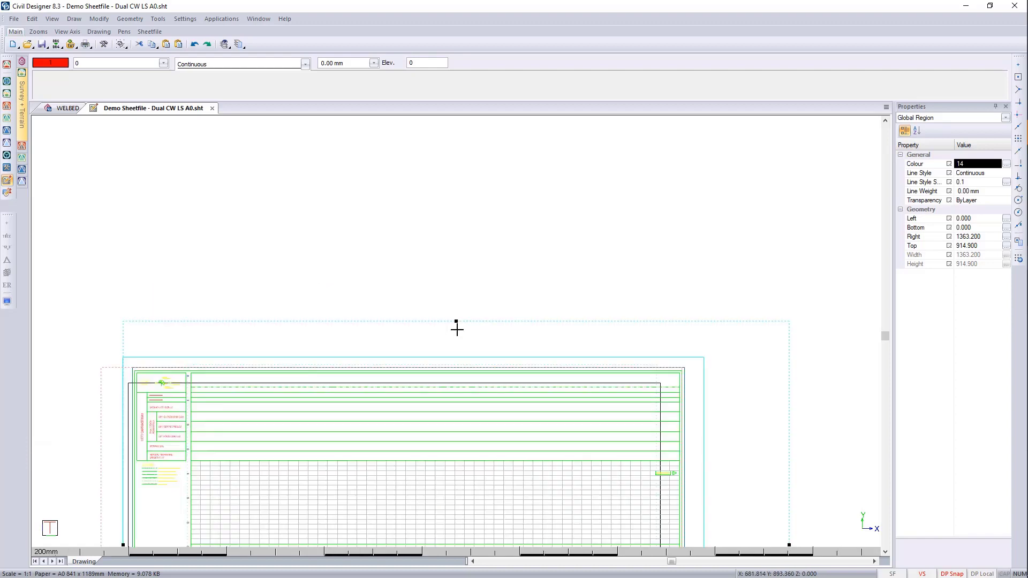
left_click(456, 320)
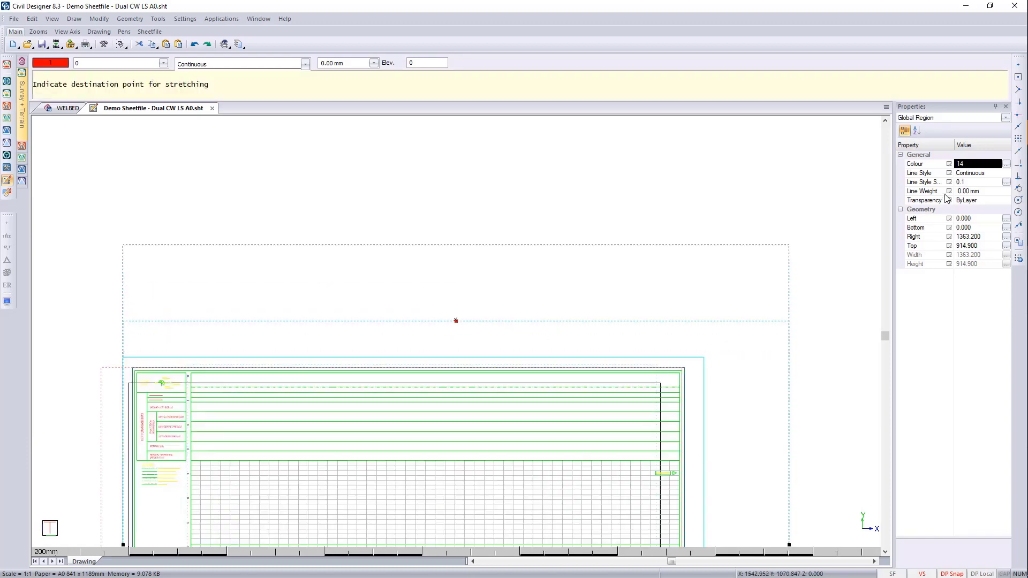
left_click(1018, 154)
scroll(495, 365, "up", 3)
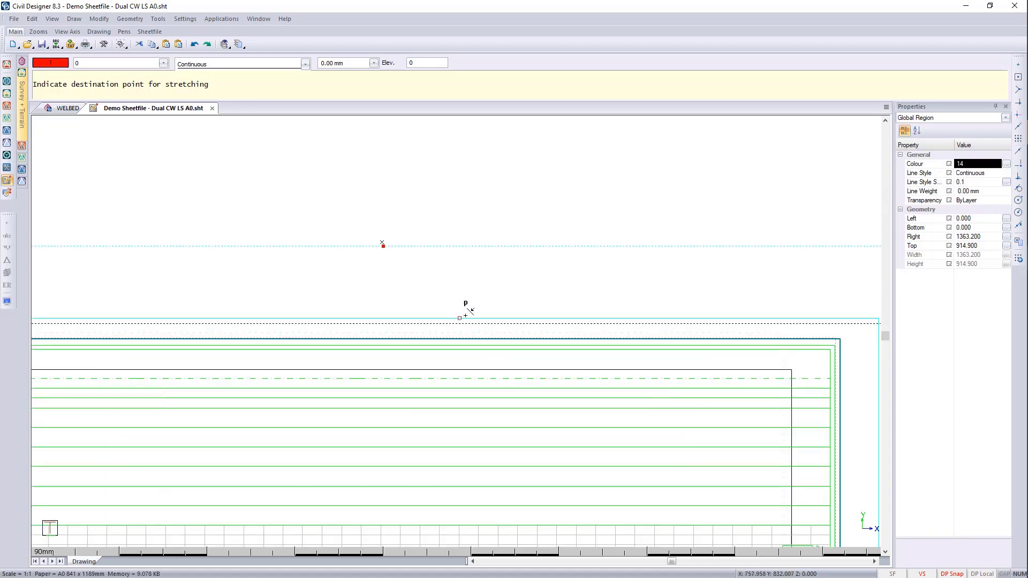
left_click(470, 311)
- Stretch the Global Region's right edge inward to the title block's outer right border, at 1189.000
scroll(560, 423, "down", 4)
scroll(472, 376, "up", 5)
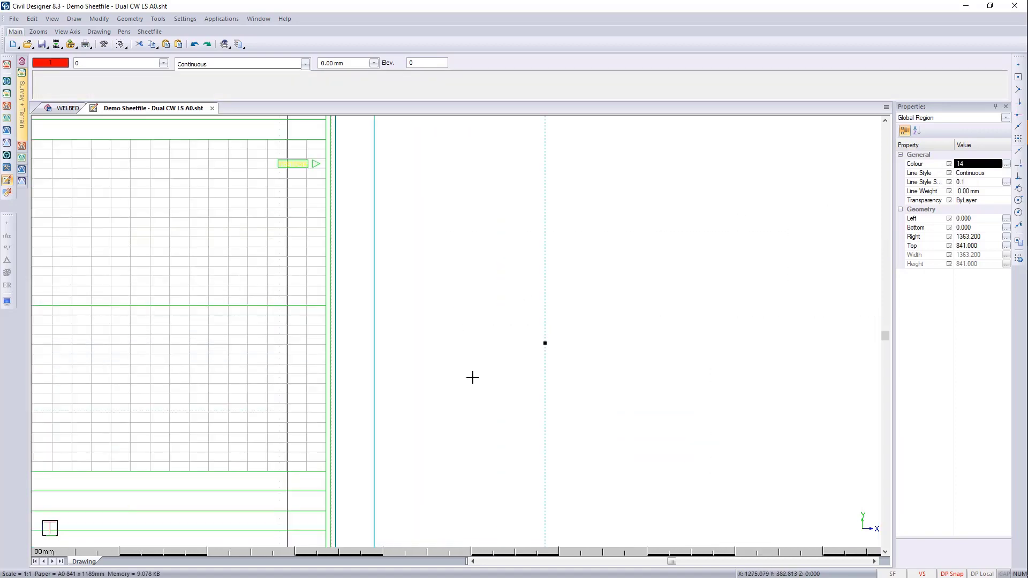
left_click(545, 342)
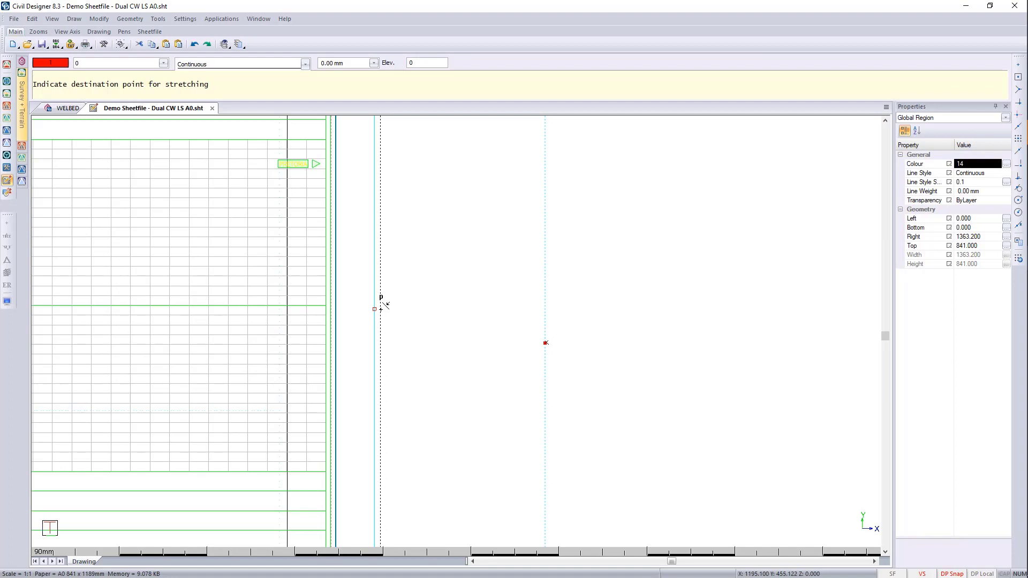
left_click(380, 300)
scroll(371, 323, "down", 4)
middle_click_drag(371, 323, 507, 294)
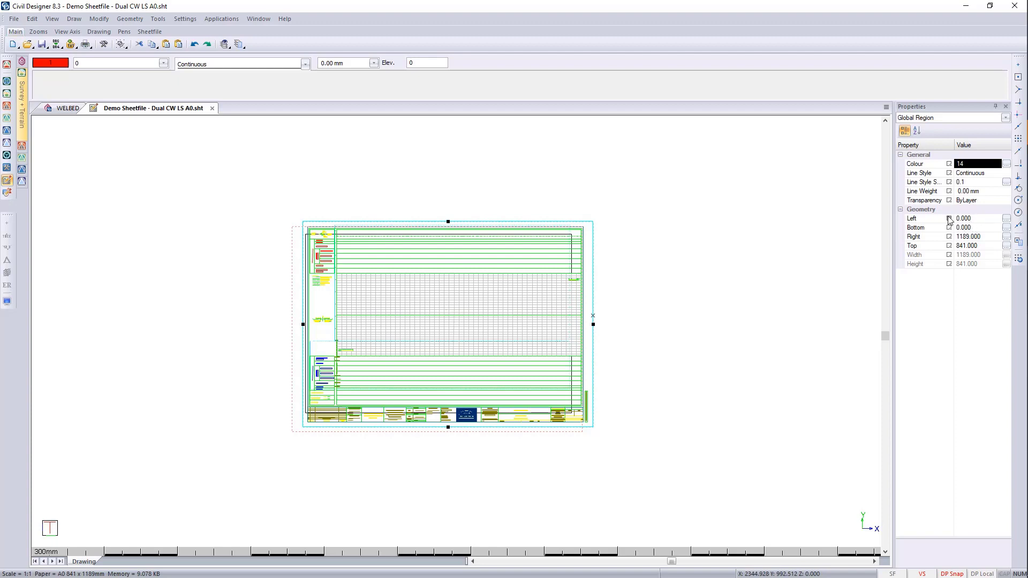
- Stretch the Long-Section Region's left edge to the left side of the Right Carriageway heading table, at 29.361
scroll(314, 423, "up", 2)
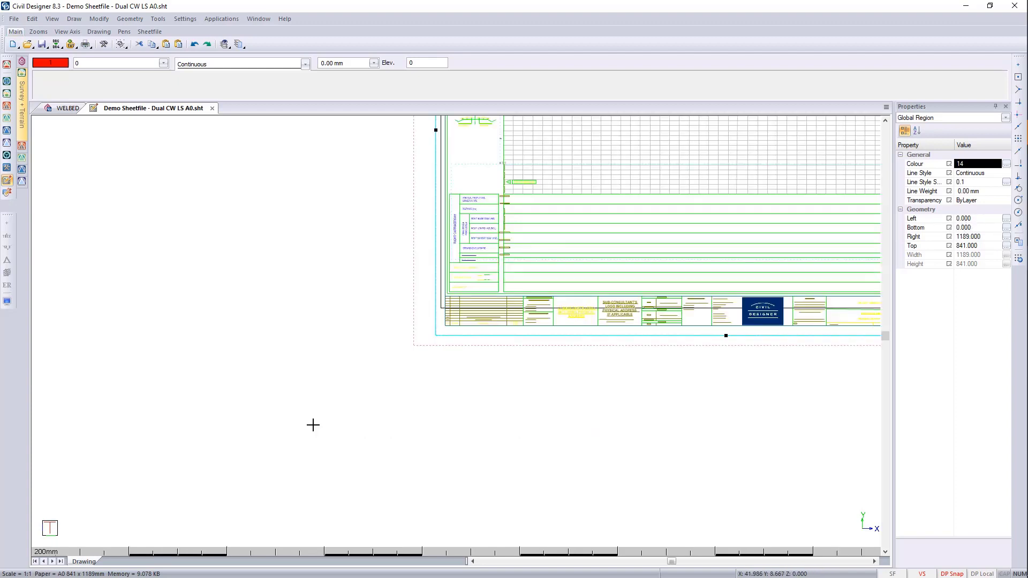
scroll(419, 292, "up", 2)
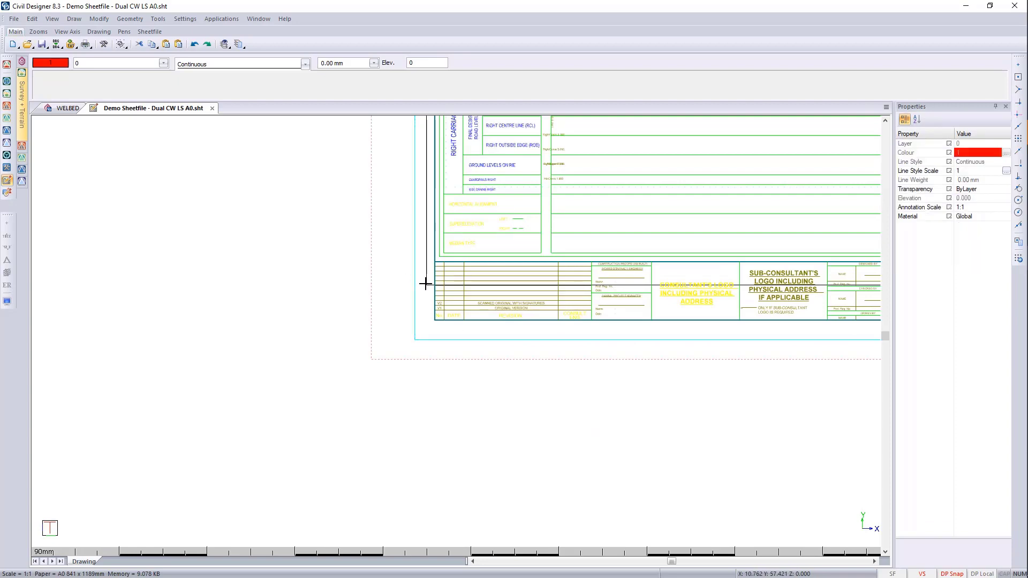
scroll(416, 271, "up", 2)
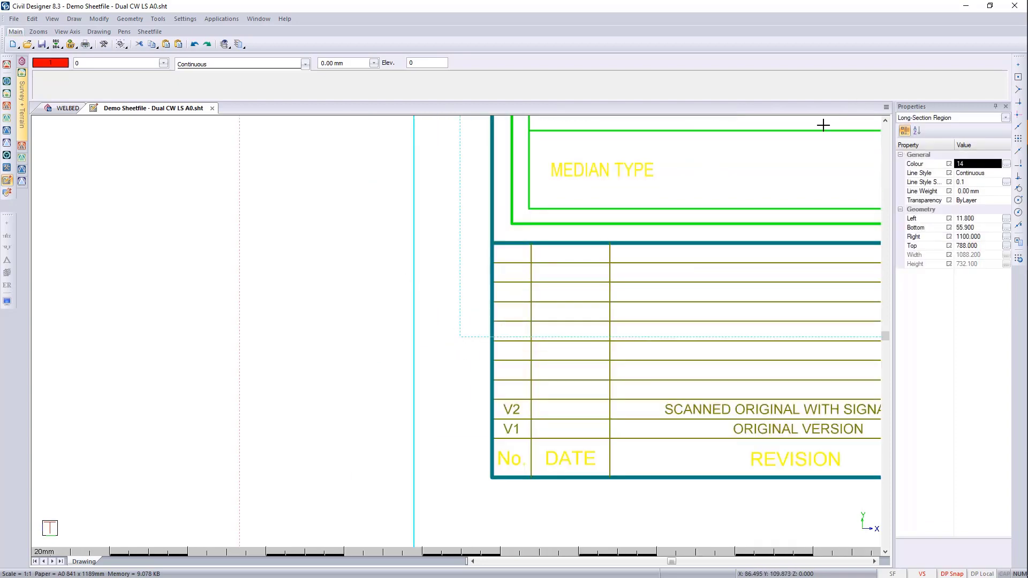
scroll(431, 269, "down", 2)
middle_click_drag(404, 206, 342, 339)
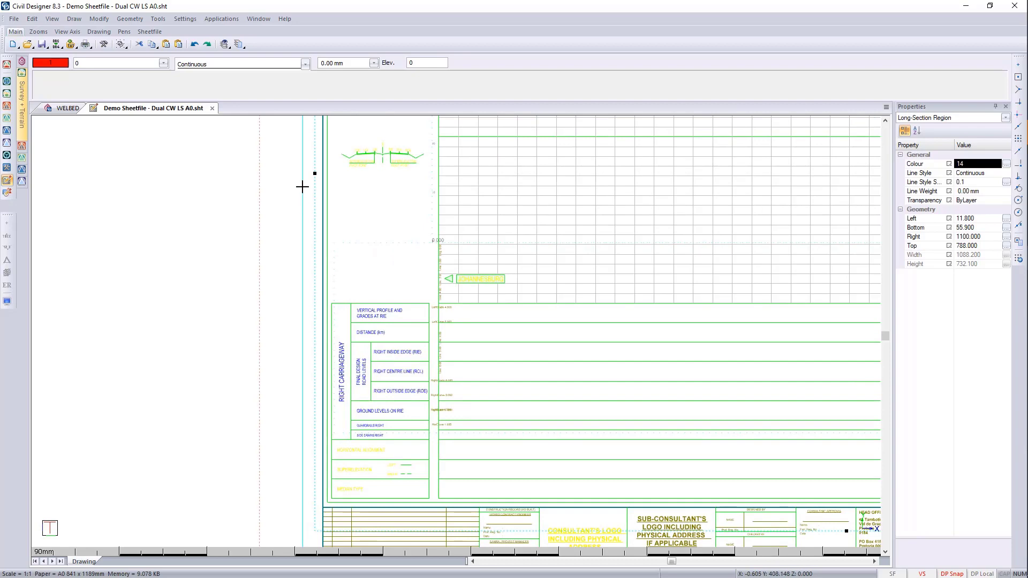
scroll(344, 236, "up", 1)
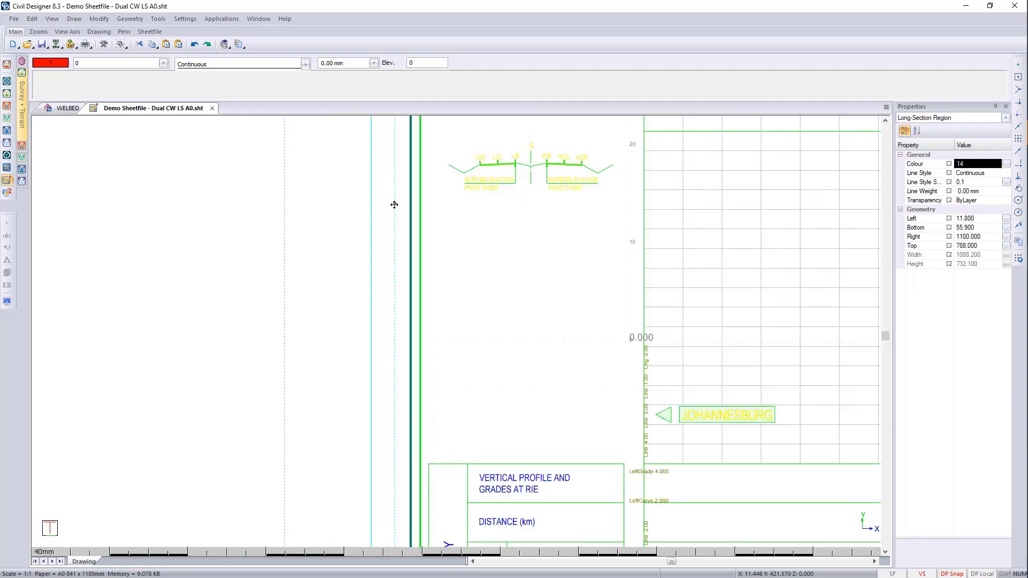
left_click(394, 204)
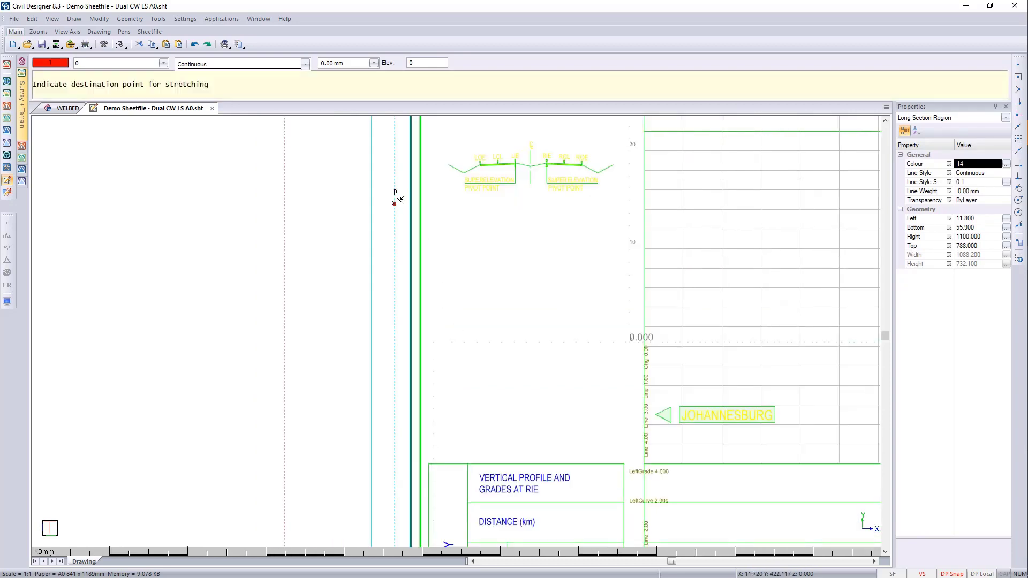
left_click(428, 489)
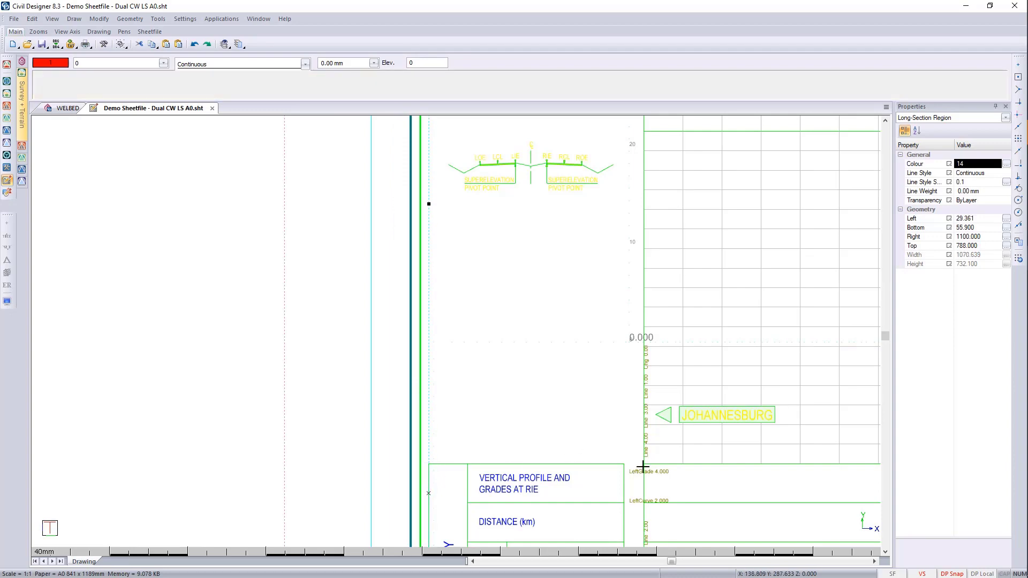
- Stretch the Long-Section Region's lower edge up to the bottom line of the Median Type row, at 88.810, and deselect the region
middle_click_drag(644, 468, 608, 184)
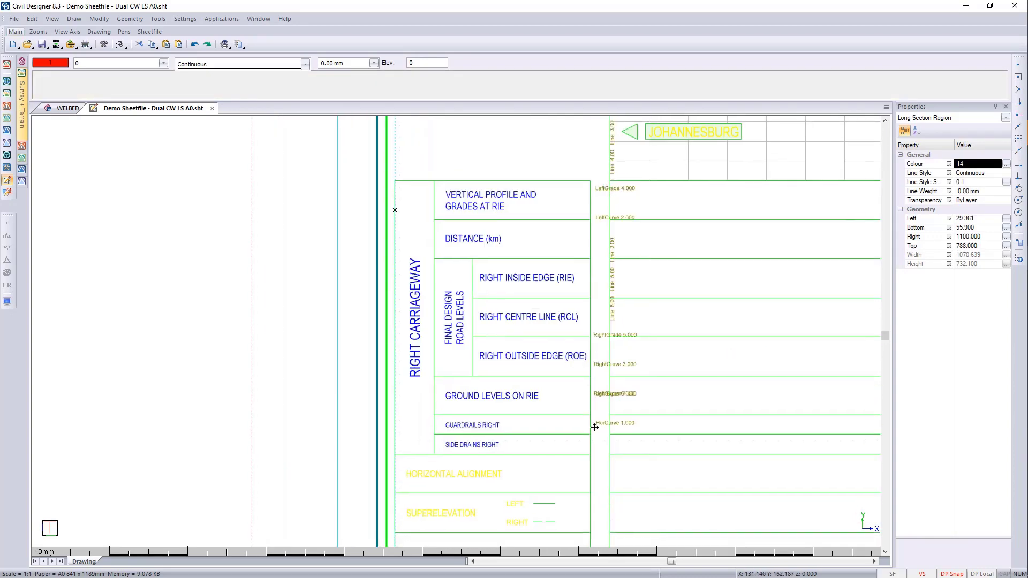
middle_click_drag(592, 424, 553, 266)
middle_click_drag(749, 371, 301, 356)
scroll(432, 380, "down", 1)
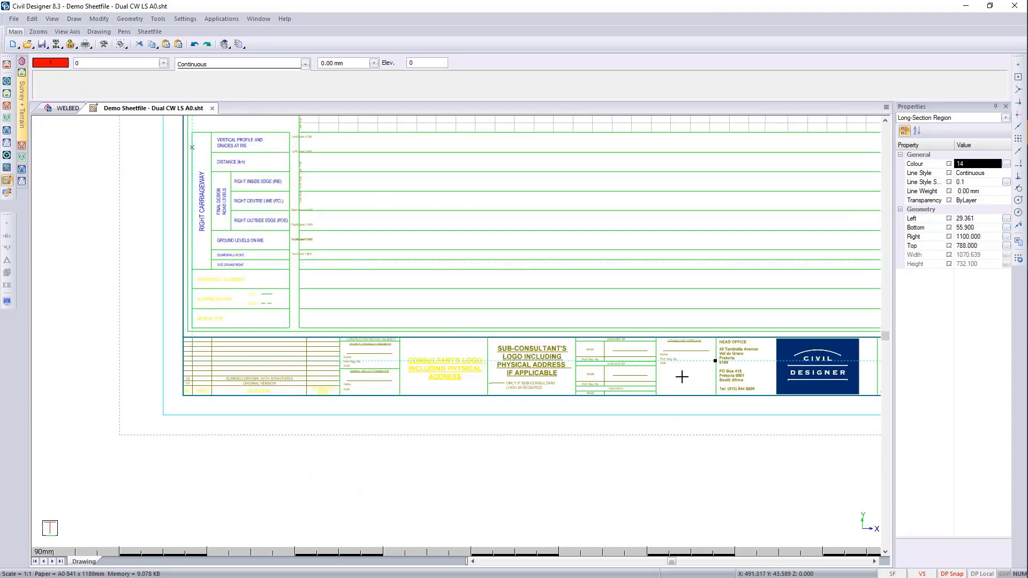
left_click(716, 362)
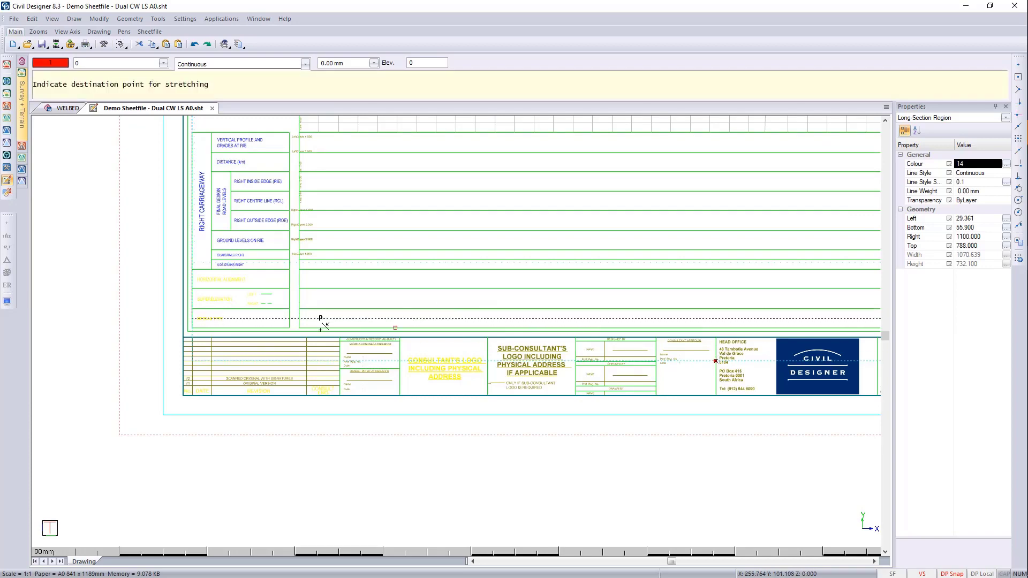
scroll(259, 321, "up", 3)
middle_click_drag(793, 327, 692, 370)
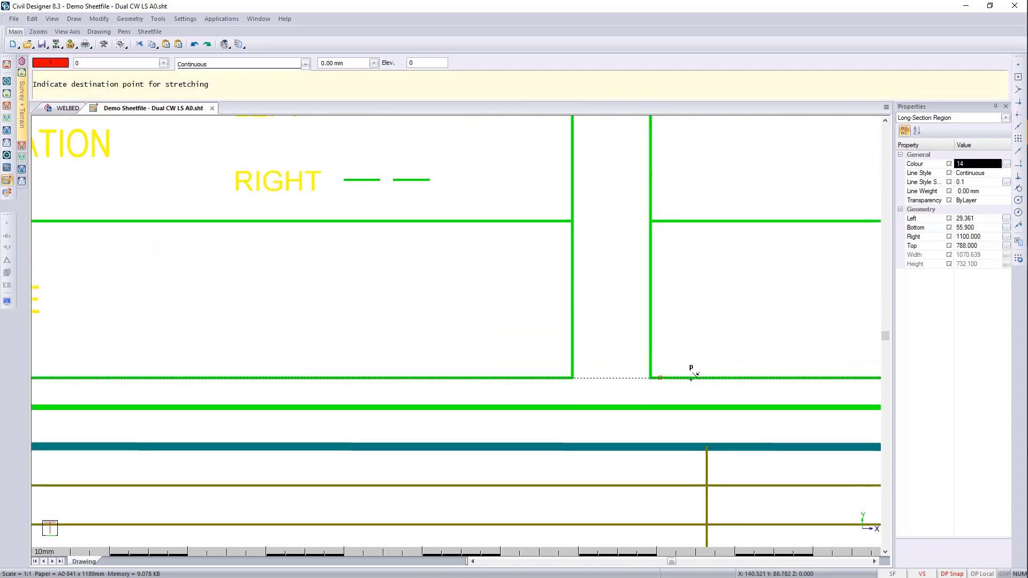
left_click(691, 372)
scroll(690, 377, "down", 2)
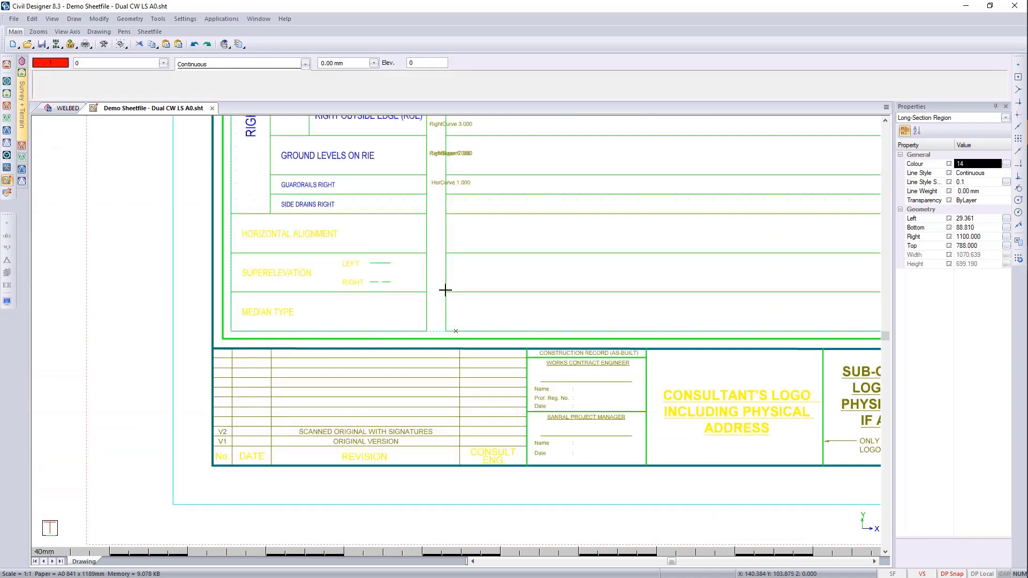
middle_click_drag(445, 289, 459, 380)
middle_click_drag(463, 271, 470, 386)
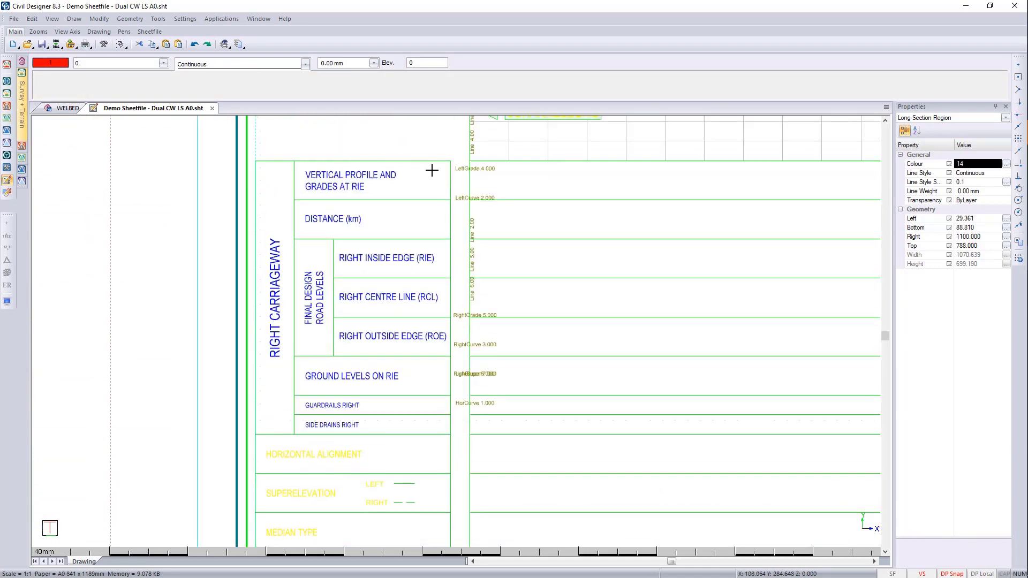
middle_click_drag(452, 135, 422, 243)
key("Escape")
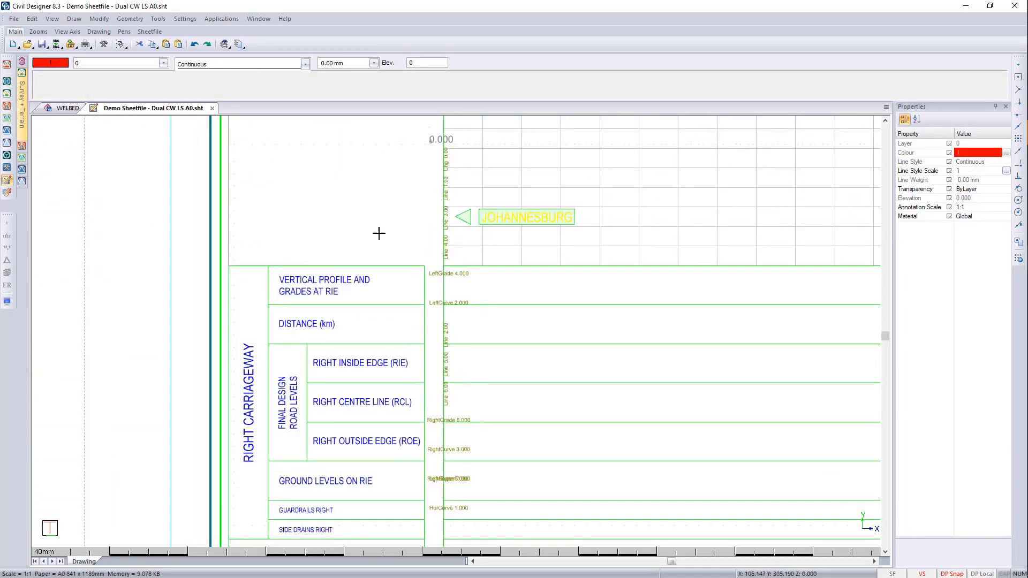
- Select the long section layout frame group at the 0.000 datum, compare its corner with the title block's heading and grid lines, and deselect it
scroll(417, 255, "down", 2)
scroll(454, 334, "up", 2)
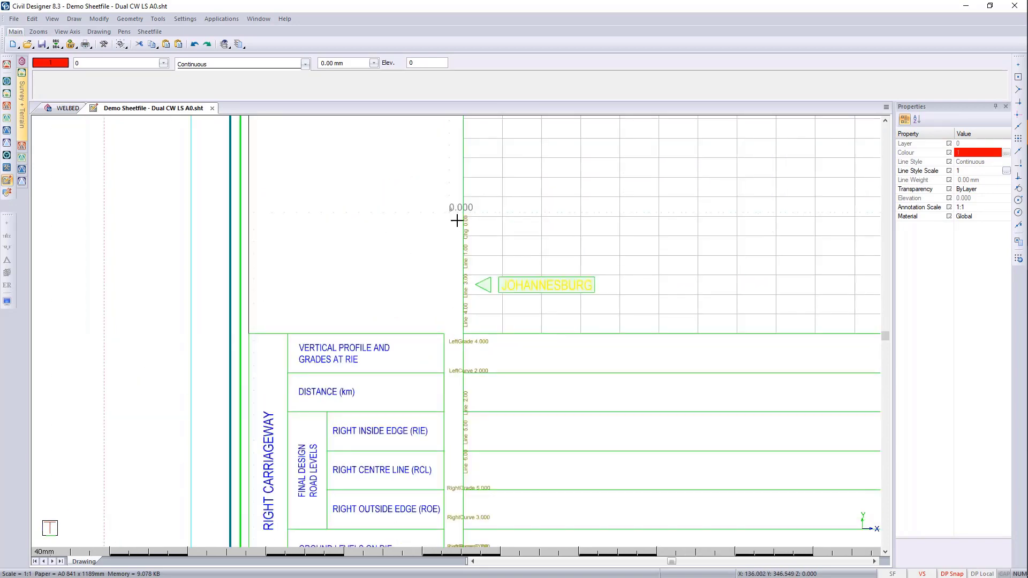
left_click_drag(436, 186, 397, 245)
scroll(449, 215, "up", 2)
scroll(456, 333, "up", 1)
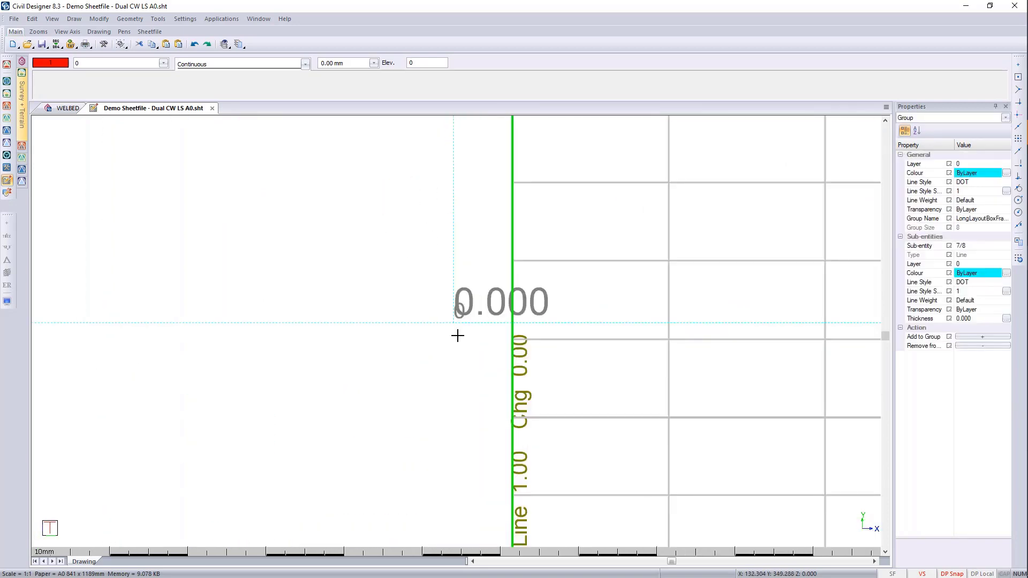
scroll(452, 331, "down", 3)
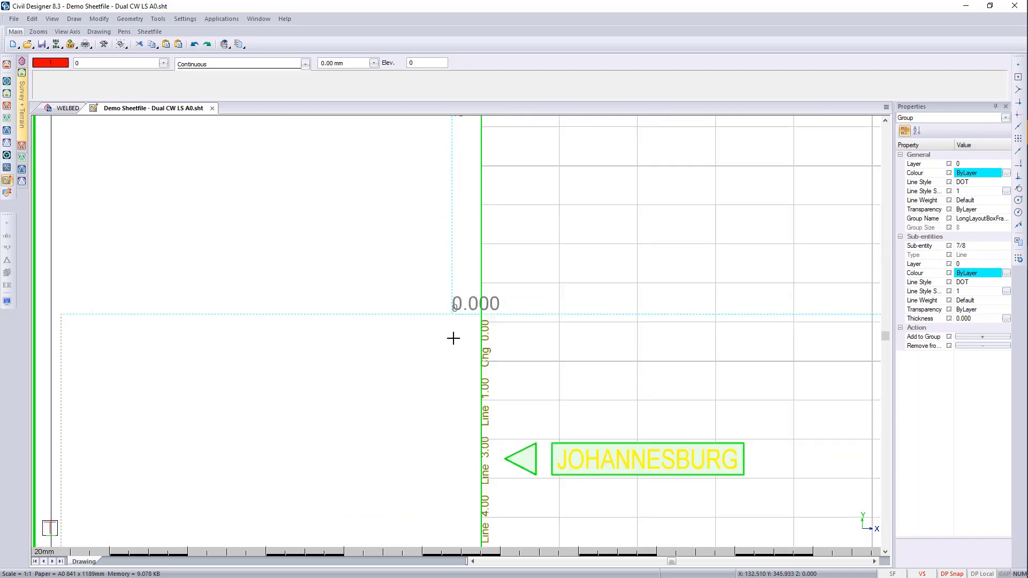
scroll(472, 320, "up", 3)
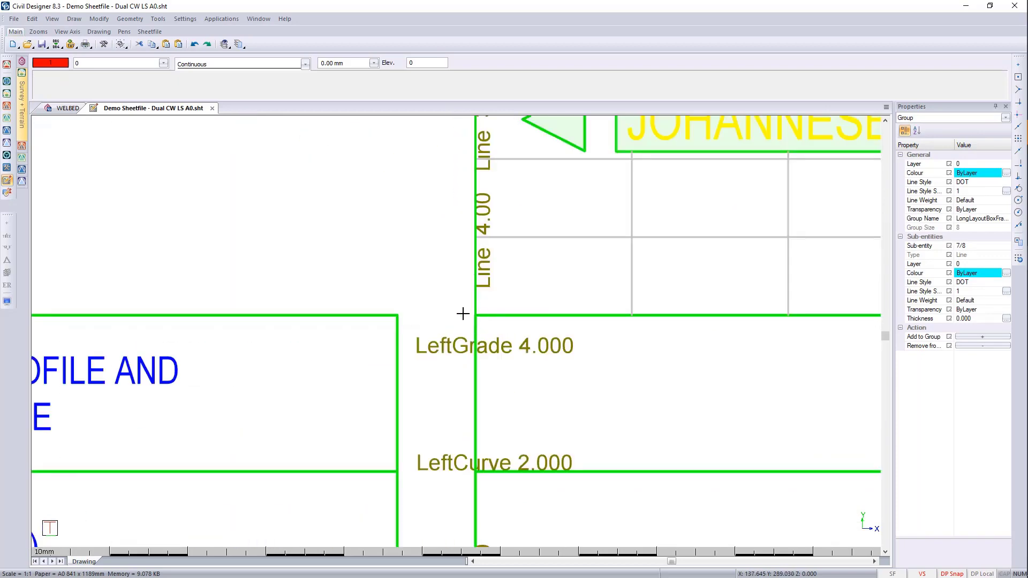
scroll(473, 315, "down", 2)
mouse_move(431, 293)
middle_mouse_down()
mouse_move(454, 331)
mouse_move(474, 302)
middle_mouse_up()
key("Escape")
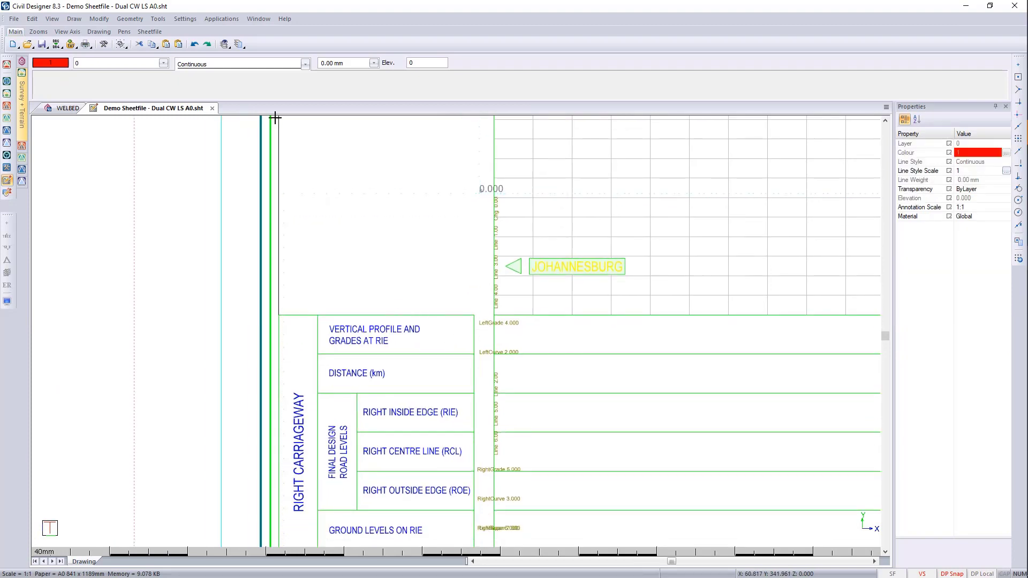
- Measure the distance from the Right Carriageway table's upper-left corner to the vertical line at the start of the data rows
left_click(158, 18)
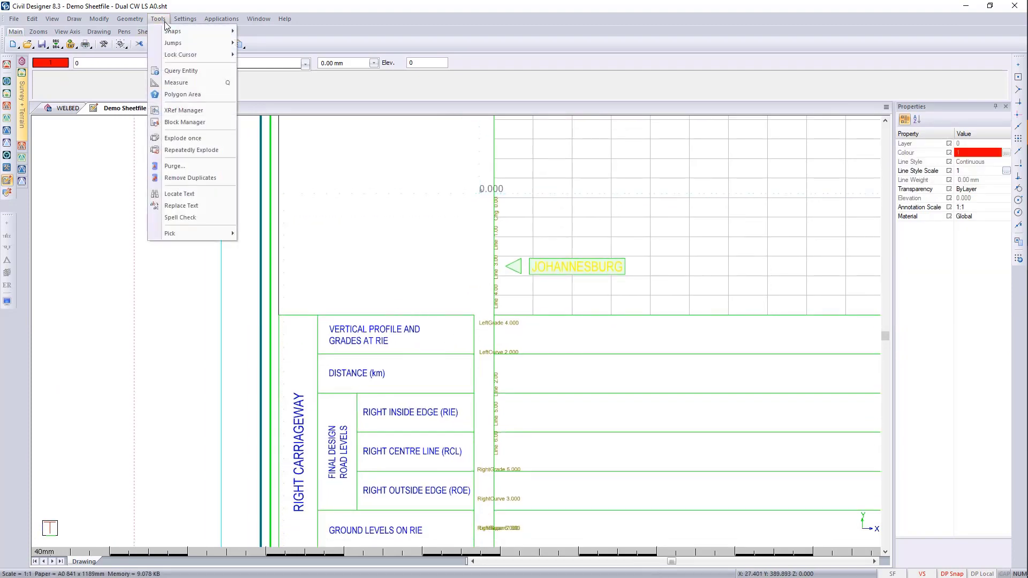
left_click(184, 83)
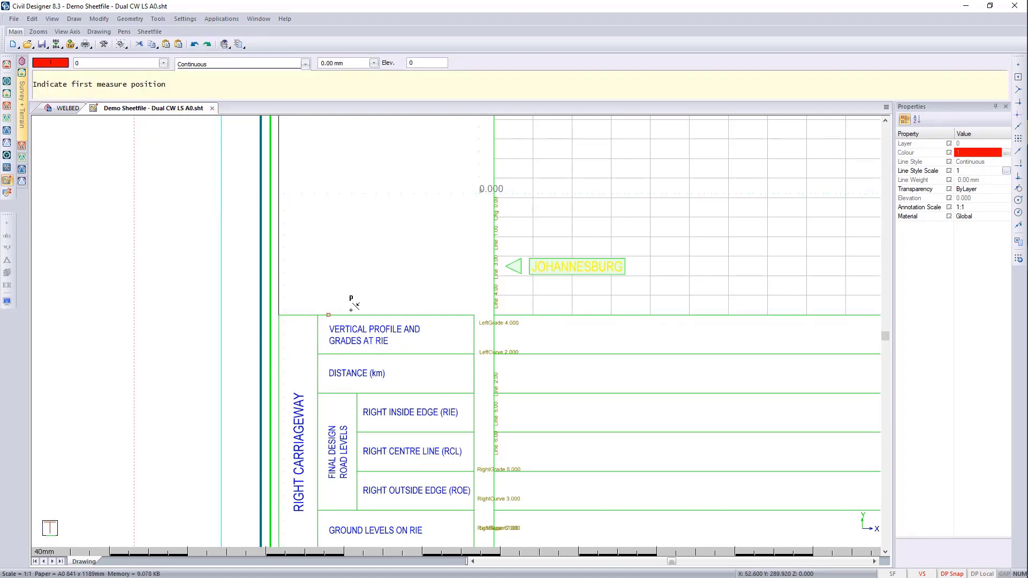
left_click(1018, 90)
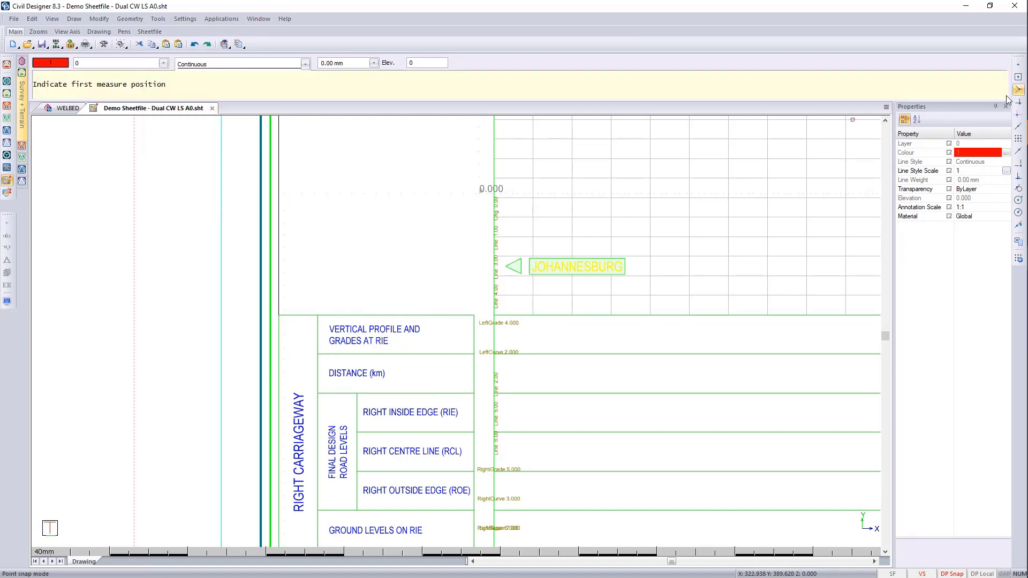
left_click(290, 316)
scroll(503, 299, "up", 2)
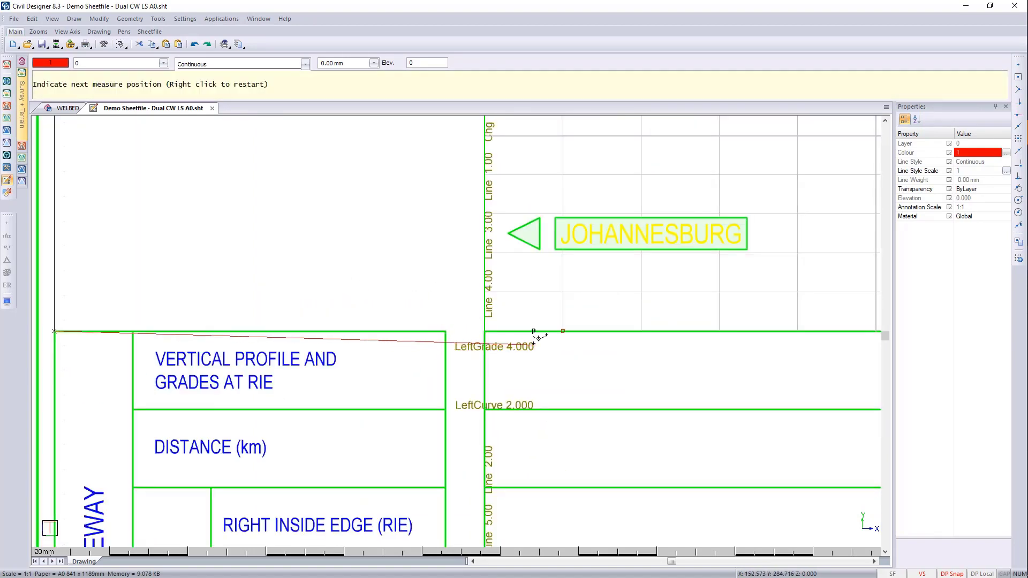
left_click(484, 331)
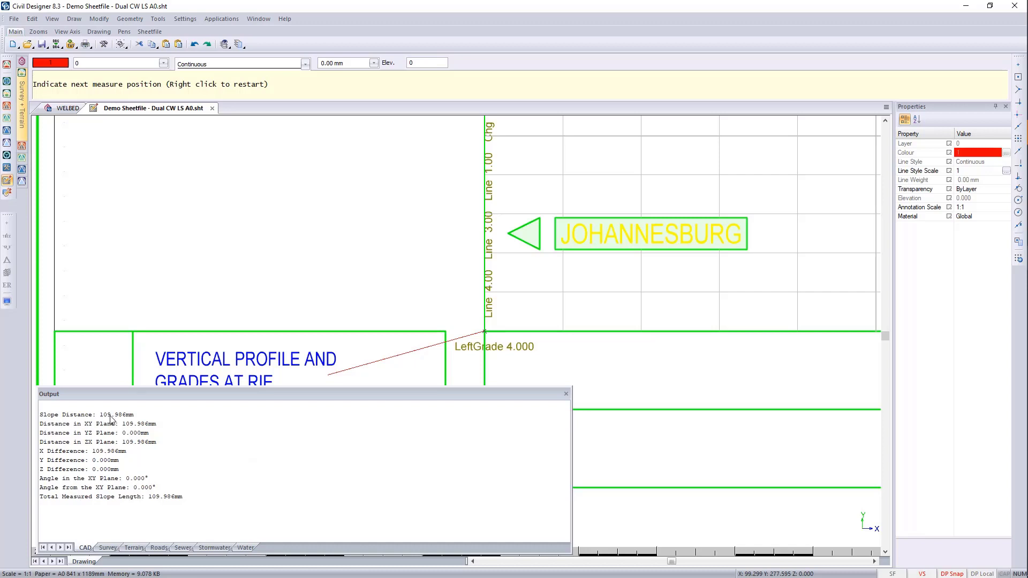
left_click(565, 394)
- Measure from the top of the right carriageway data rows down to the bottom of the Median Type row, and end measuring
scroll(460, 346, "down", 3)
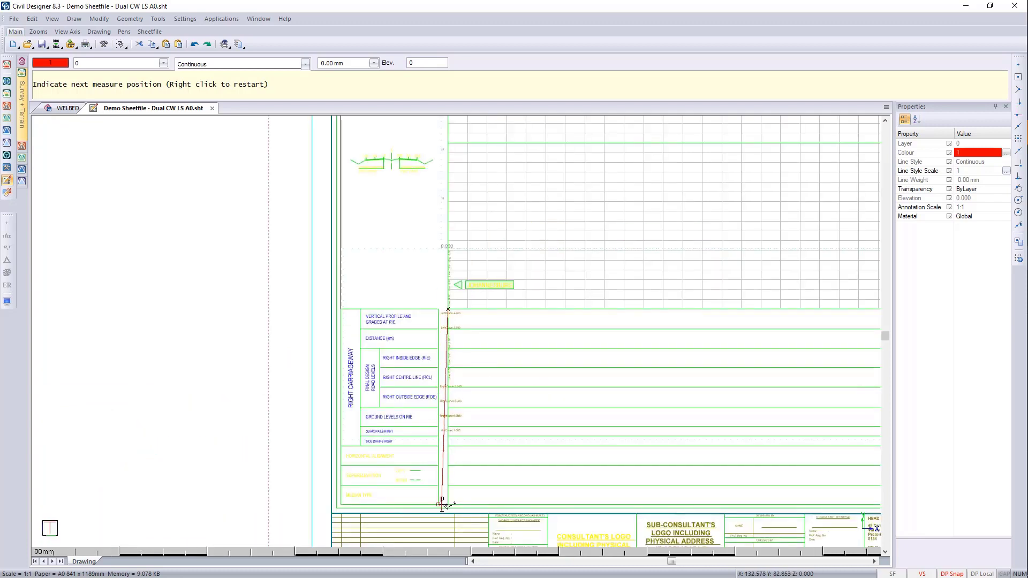
left_click(451, 498)
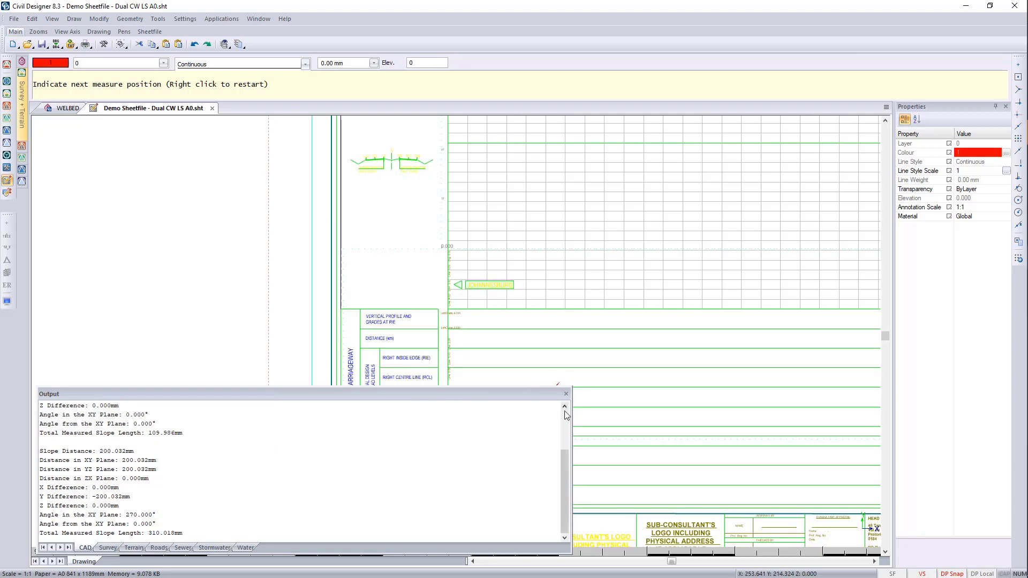
left_click(566, 394)
key("Escape")
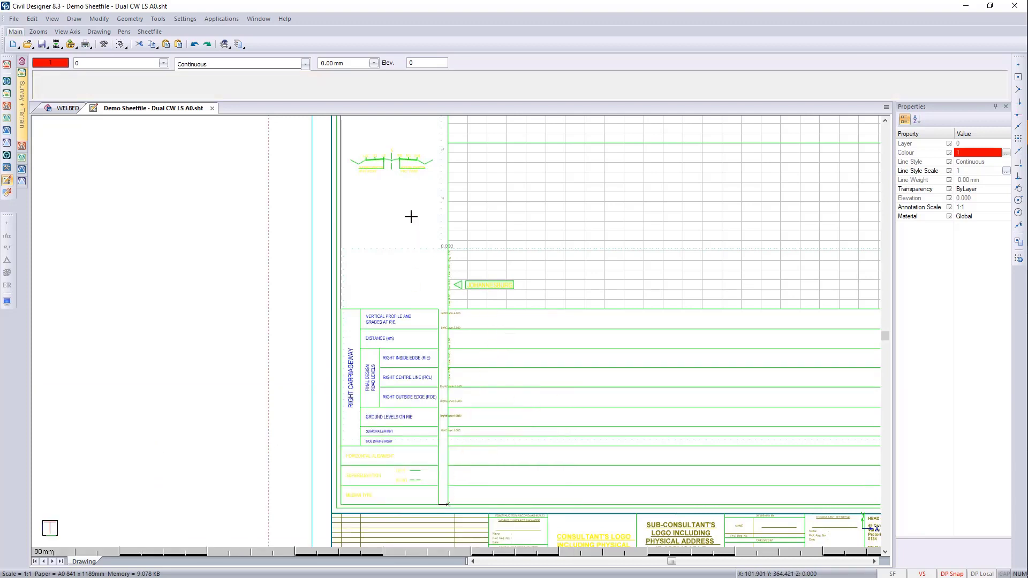
- Open the long-section layout settings from the layout frame and look up the definitions of the spacing and area values in the help
left_click(416, 259)
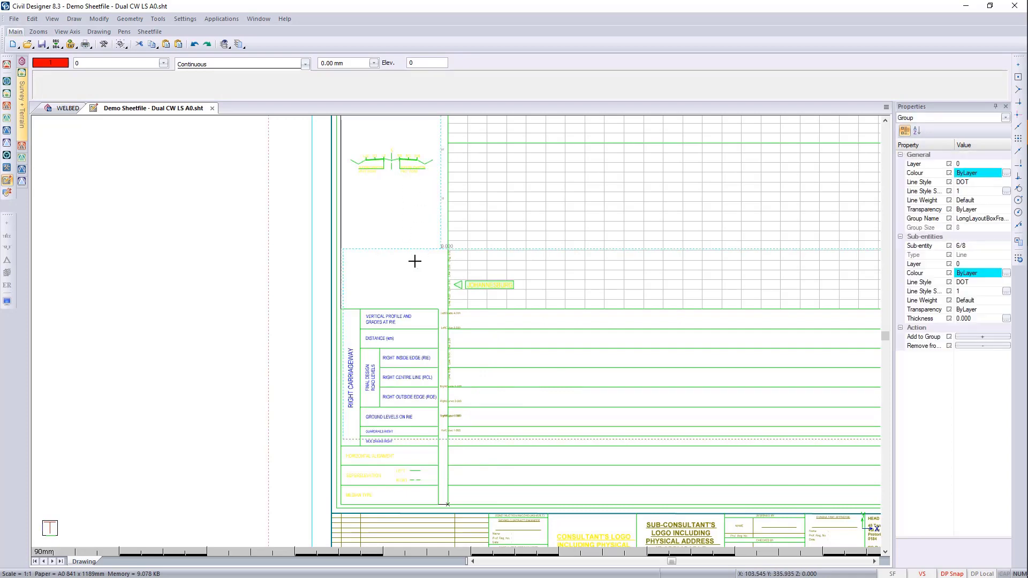
right_click(424, 248)
left_click(487, 454)
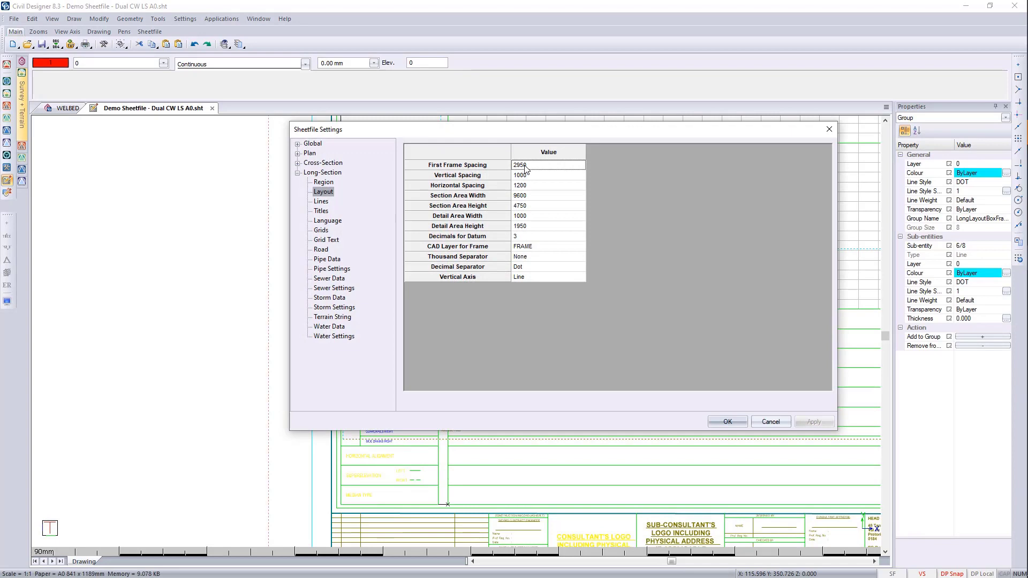
left_click(526, 167)
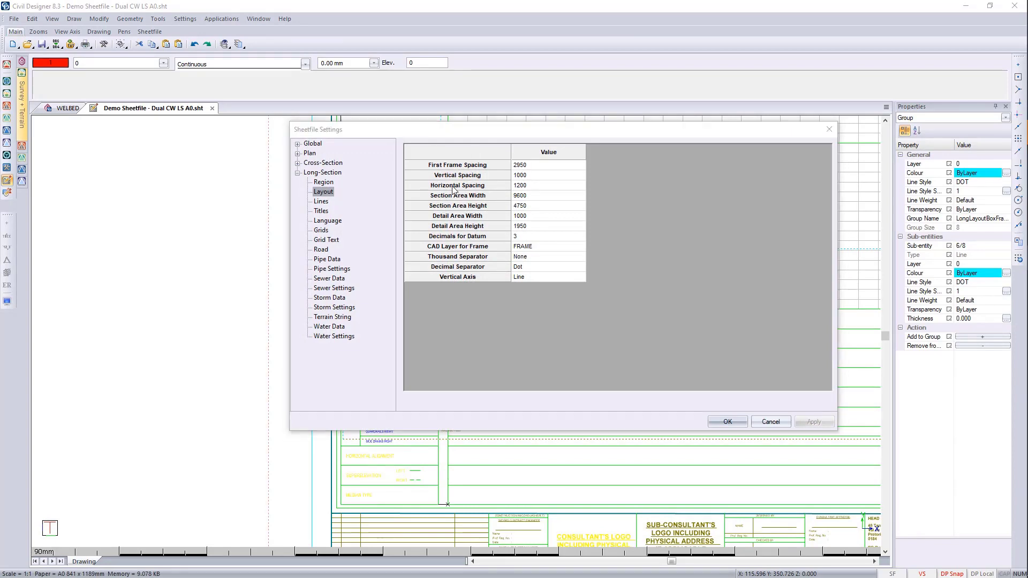
key("F1")
scroll(250, 459, "down", 5)
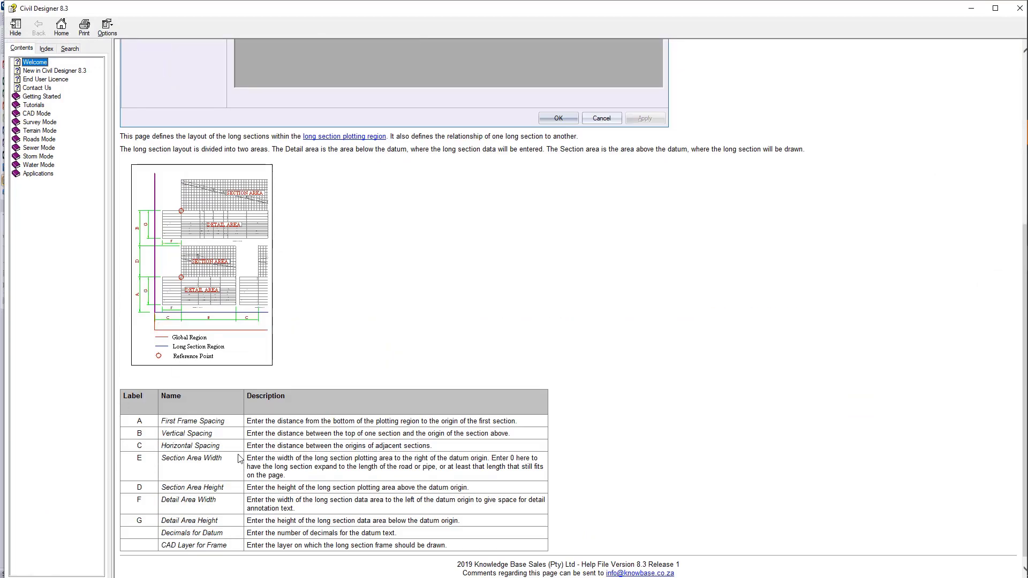
left_click(1019, 8)
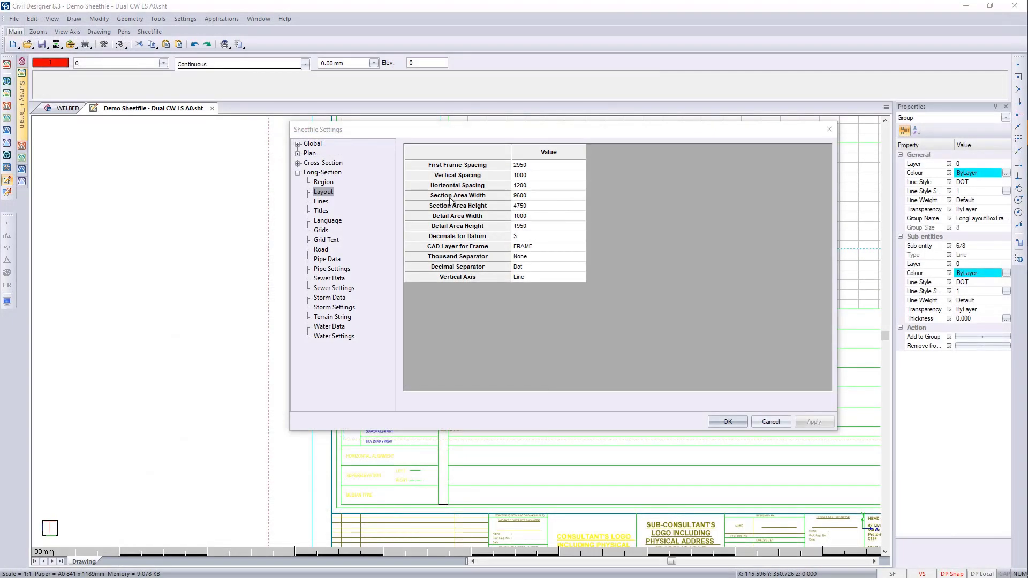
- Set the long-section layout's Horizontal Spacing to 1010 and First Frame Spacing to 2000, and apply the settings
left_click(533, 184)
left_click(517, 183)
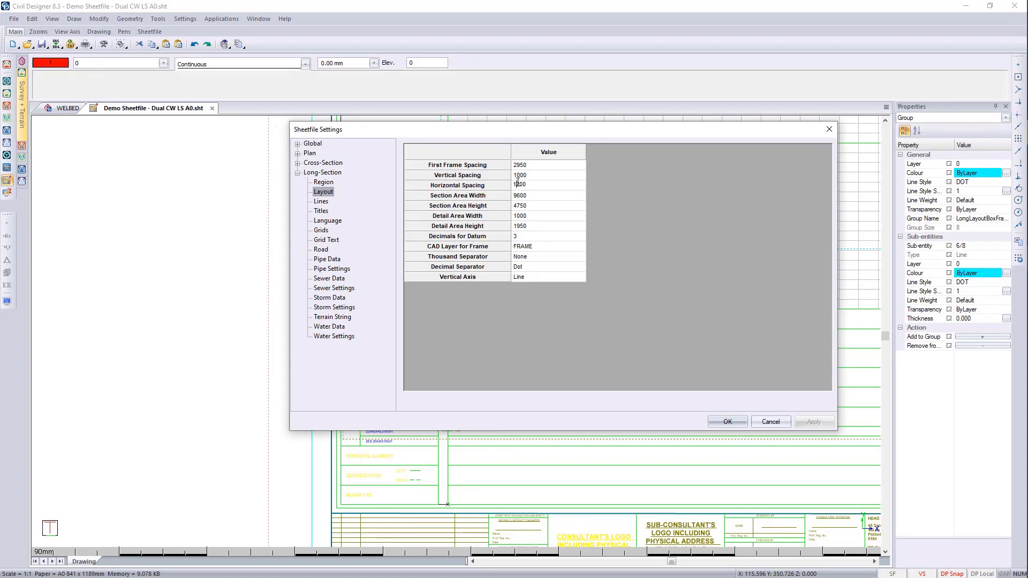
type("01")
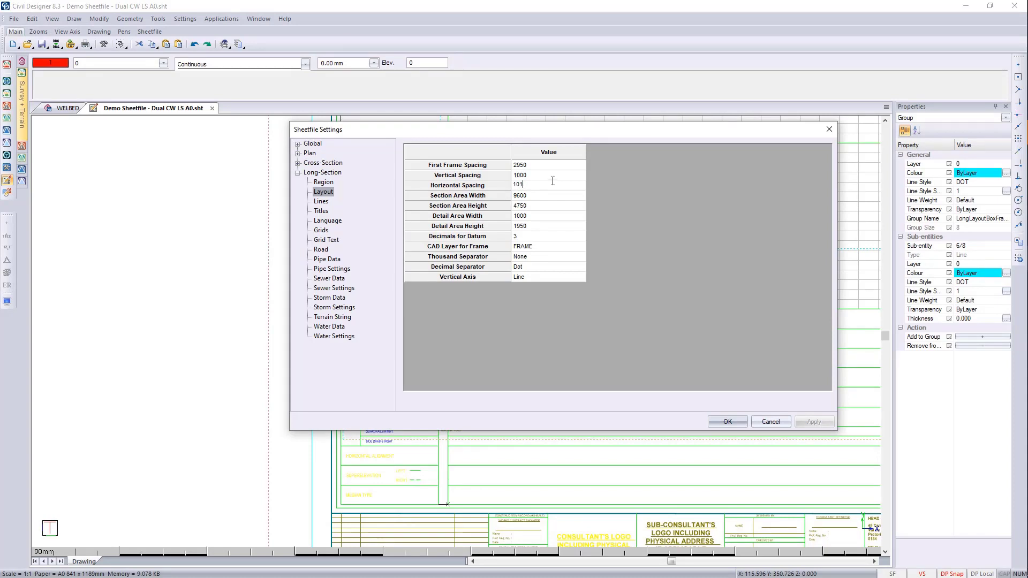
left_click(536, 165)
type("100")
left_click(743, 422)
- Select the layout frame at the 0.000 datum, compare its origin with the Right Carriageway table lines, and clear the selection
scroll(444, 311, "up", 5)
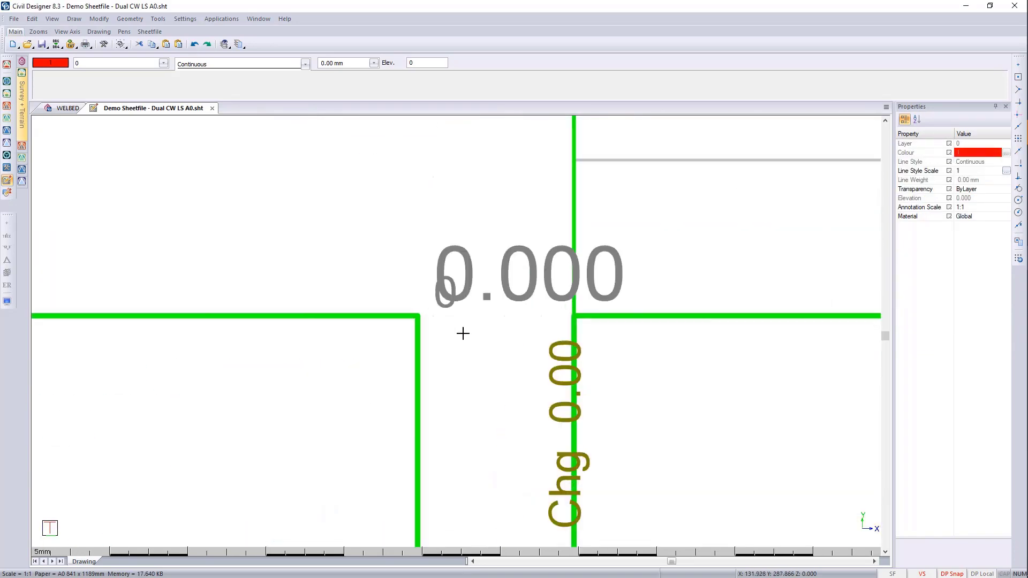
left_click(513, 289)
scroll(468, 338, "down", 2)
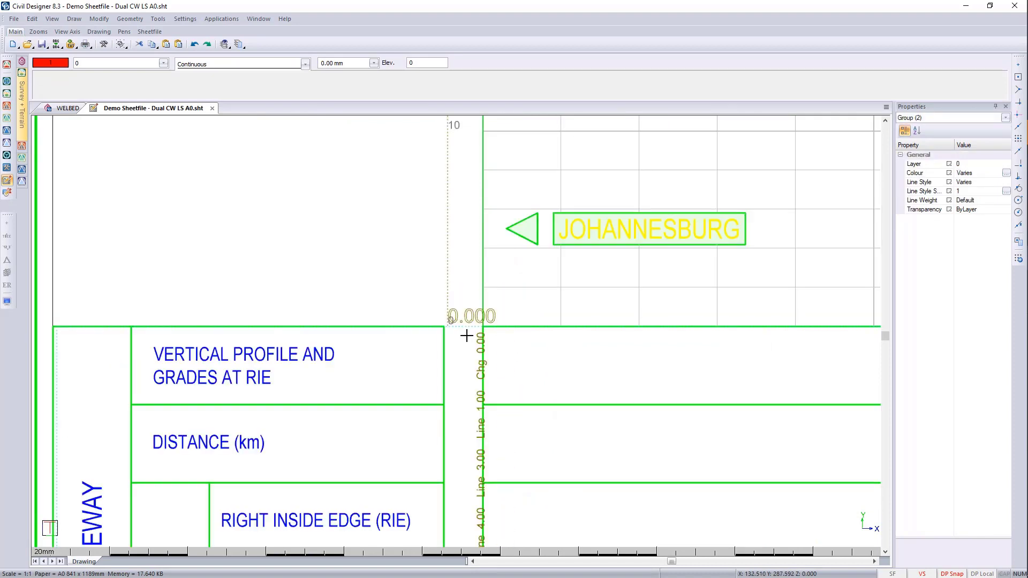
middle_click_drag(467, 336, 548, 340)
right_click(533, 331)
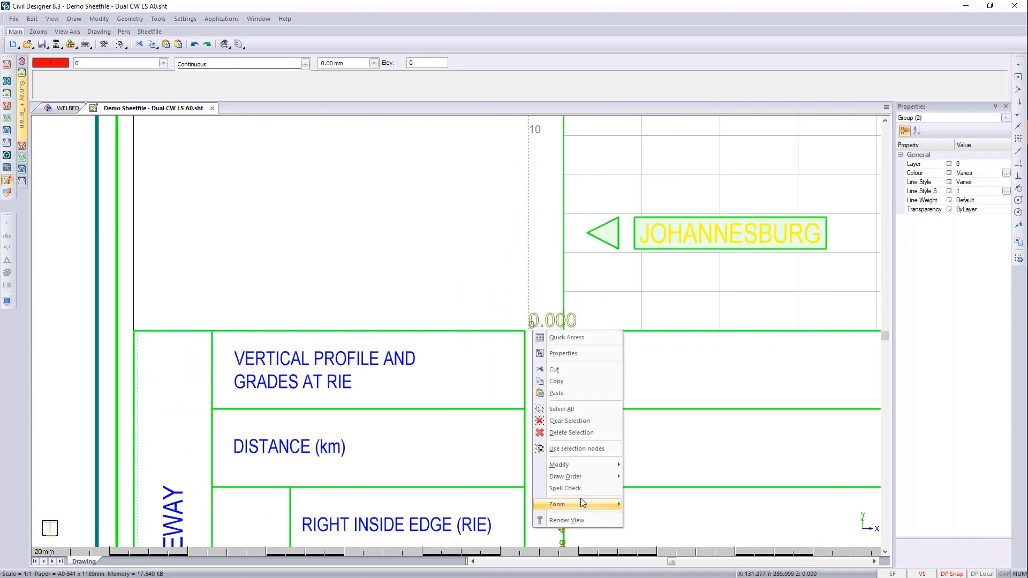
left_click(569, 421)
- Increase the long-section layout's Horizontal Spacing to bring the frame origin onto the vertical line at the start of the data rows
left_click_drag(542, 259, 478, 297)
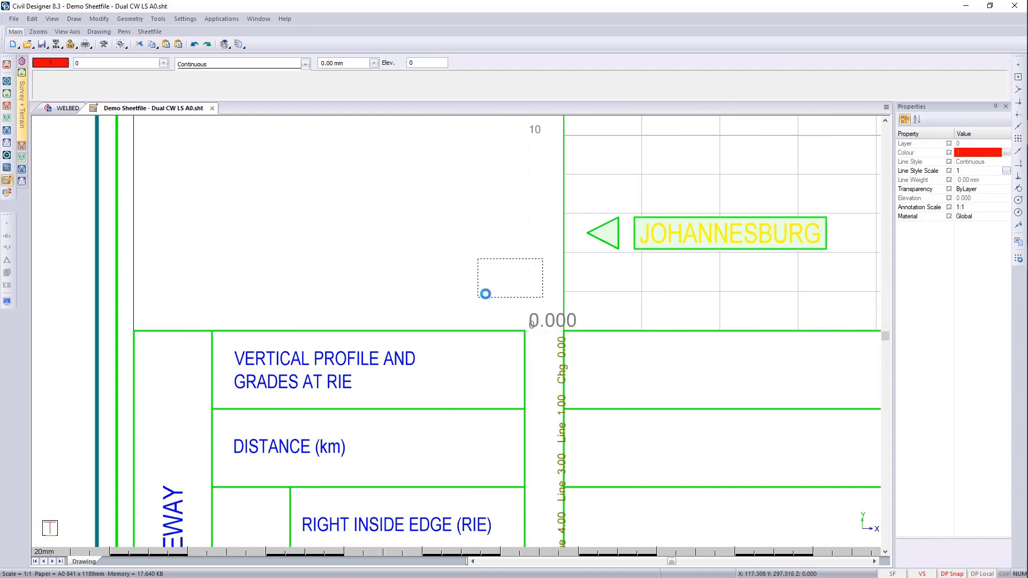
right_click(539, 287)
left_click(578, 488)
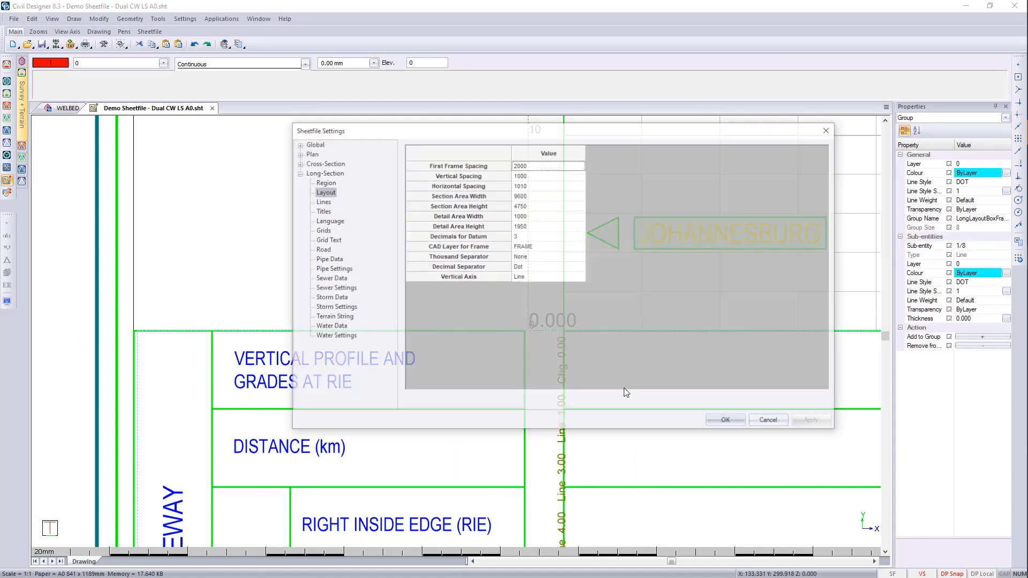
left_click(520, 184)
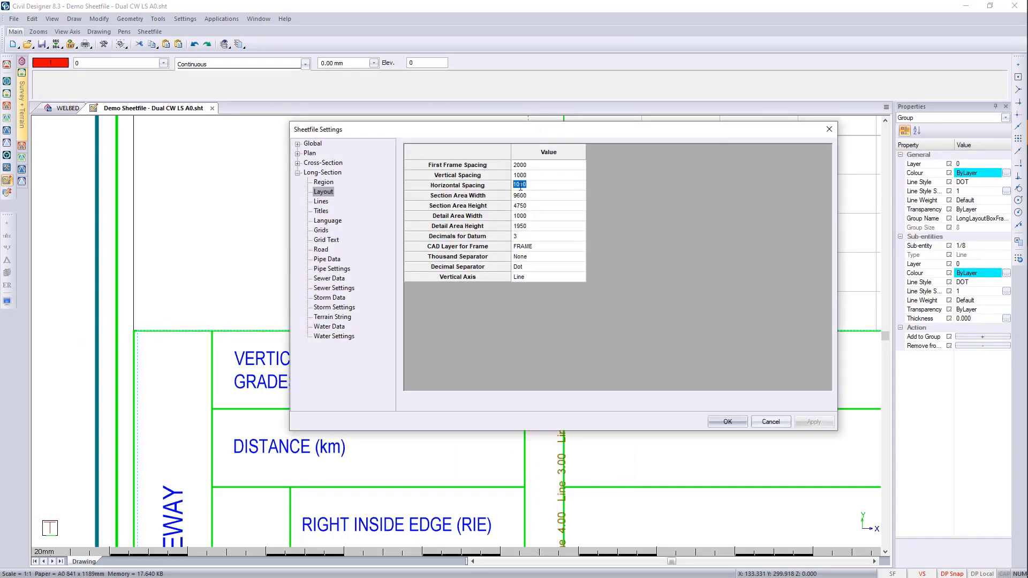
left_click(520, 186)
type("1")
key("Delete")
key("Delete")
left_click(740, 423)
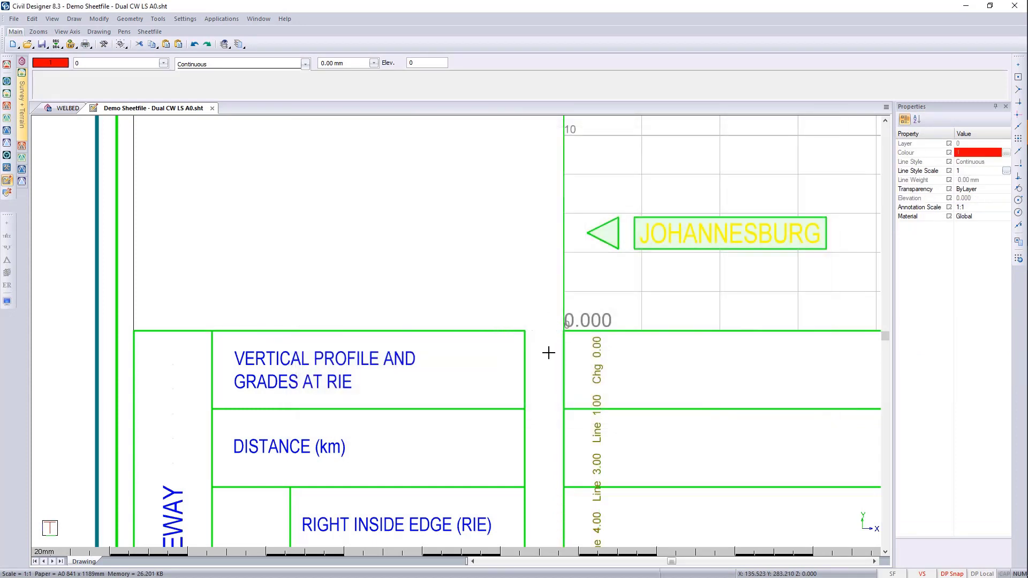
- Select the layout frame, check its origin against the corner of the data rows and its extent across the sheet, and deselect it
left_click(550, 333)
scroll(550, 332, "up", 5)
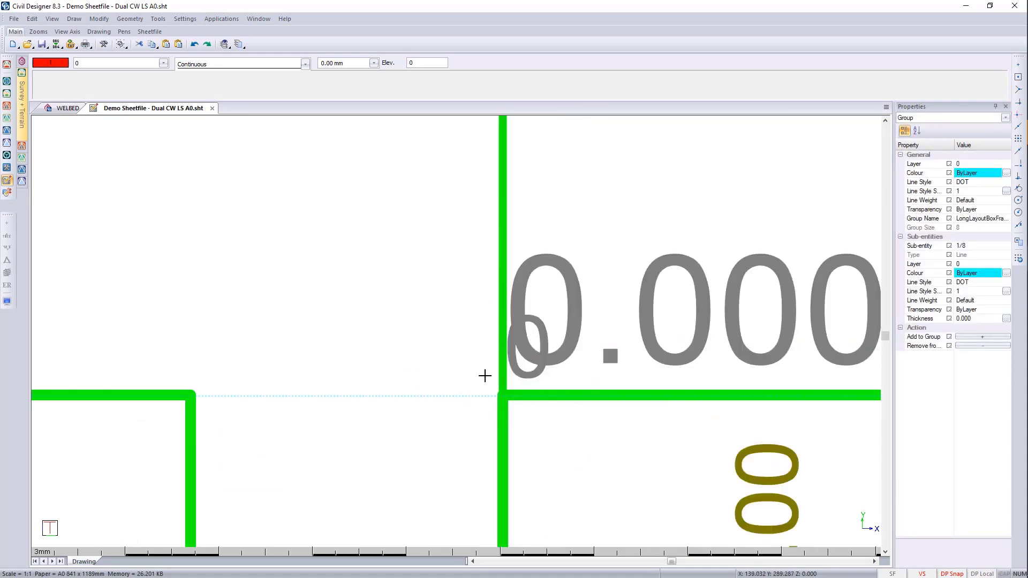
scroll(459, 335, "down", 2)
scroll(461, 335, "down", 4)
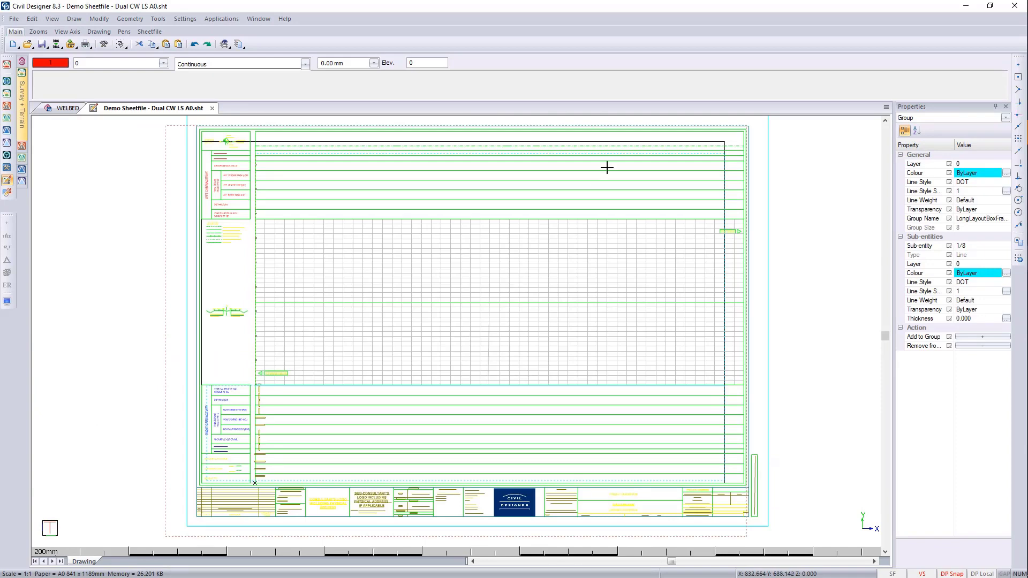
key("Escape")
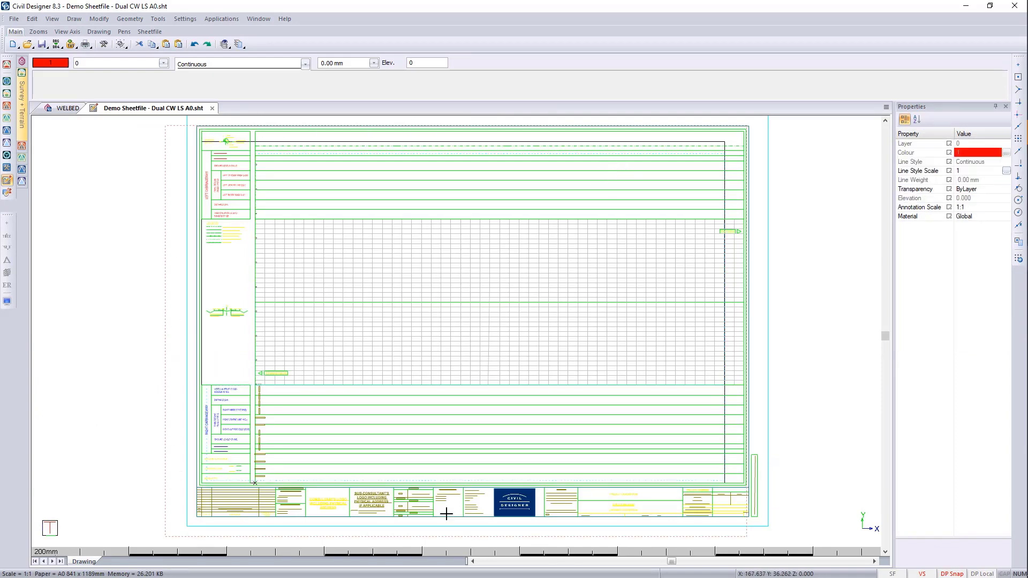
- Examine the region borders around the revision block and the datum and label positions at the start of the right carriageway data rows
middle_click_drag(109, 444, 378, 374)
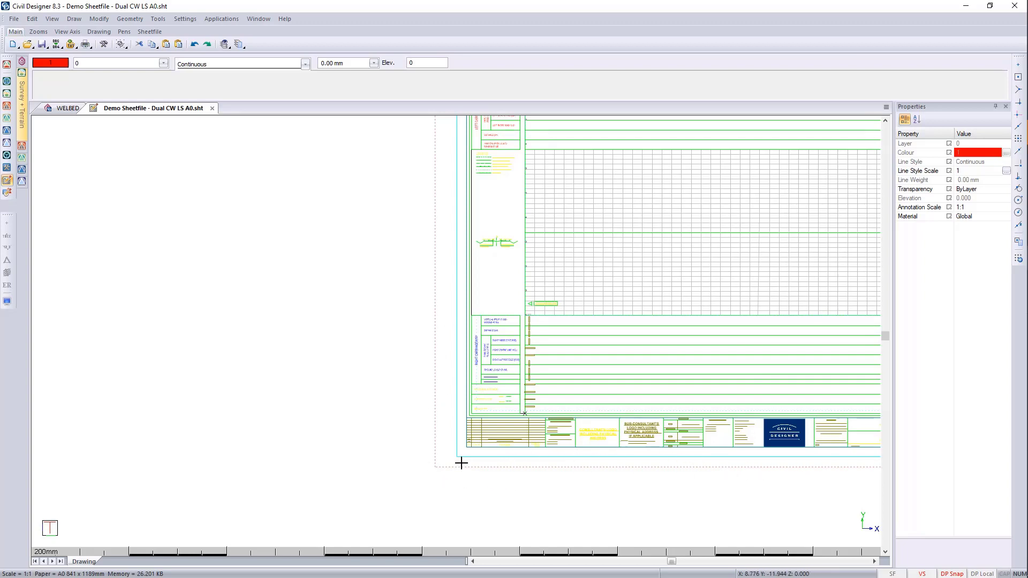
scroll(462, 464, "up", 4)
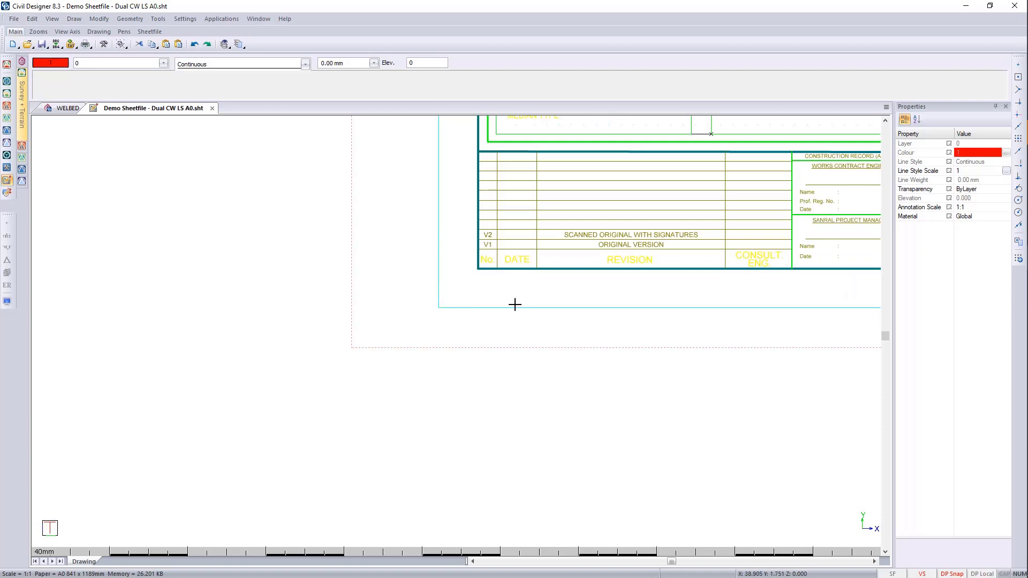
scroll(514, 304, "down", 4)
middle_click_drag(505, 251, 398, 360)
scroll(416, 309, "up", 4)
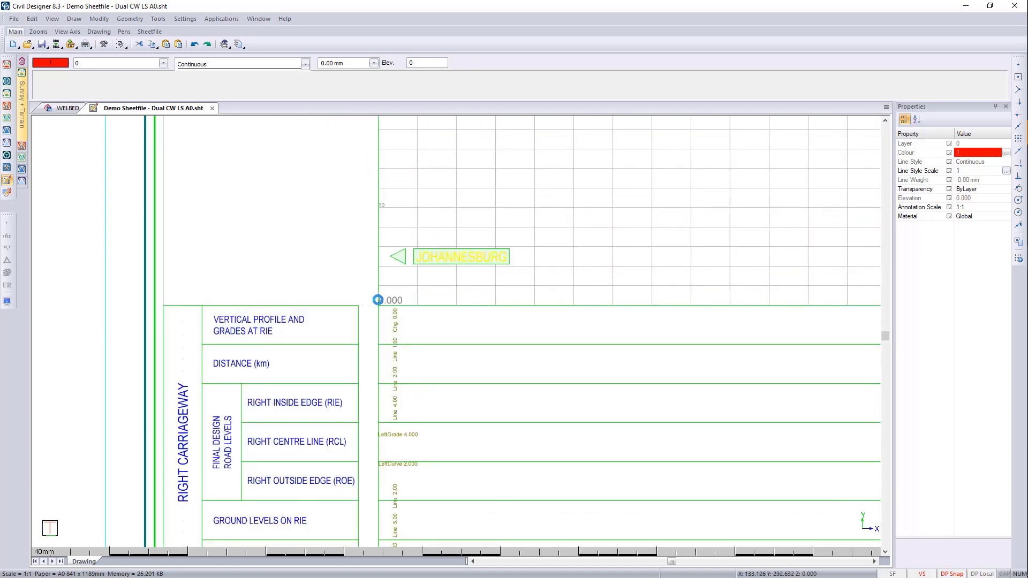
middle_click_drag(377, 299, 434, 293)
scroll(458, 335, "up", 2)
scroll(463, 290, "down", 2)
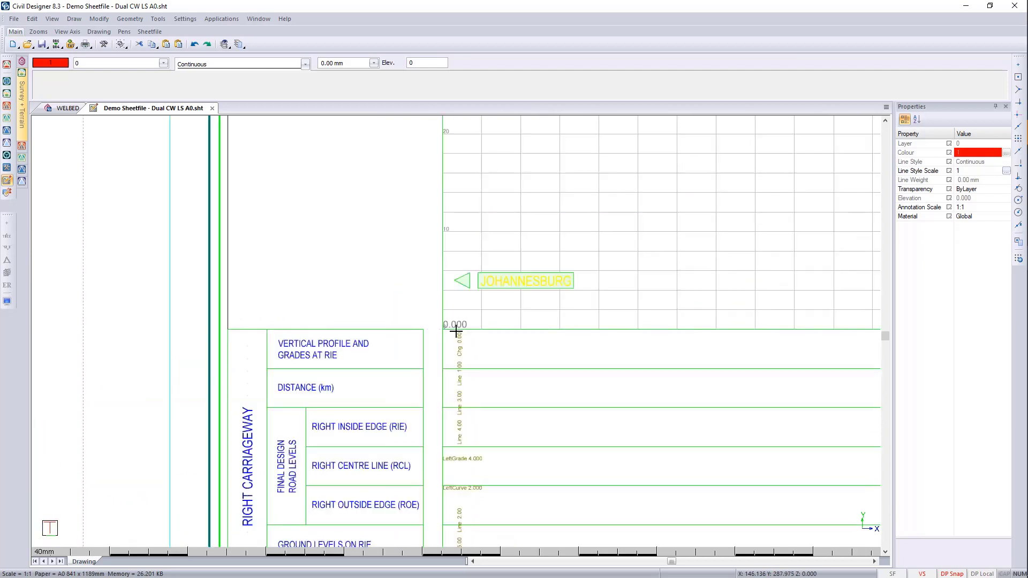
- Open the long-section Road settings from the Chg 0.00 label and set the Chainage row's Max.Y to -200
scroll(452, 332, "up", 2)
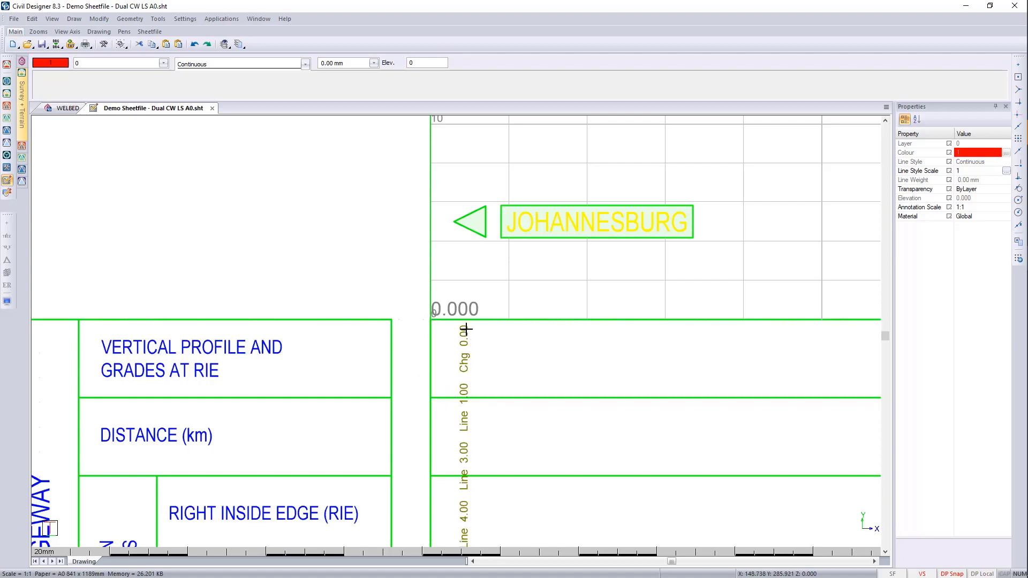
left_click(462, 363)
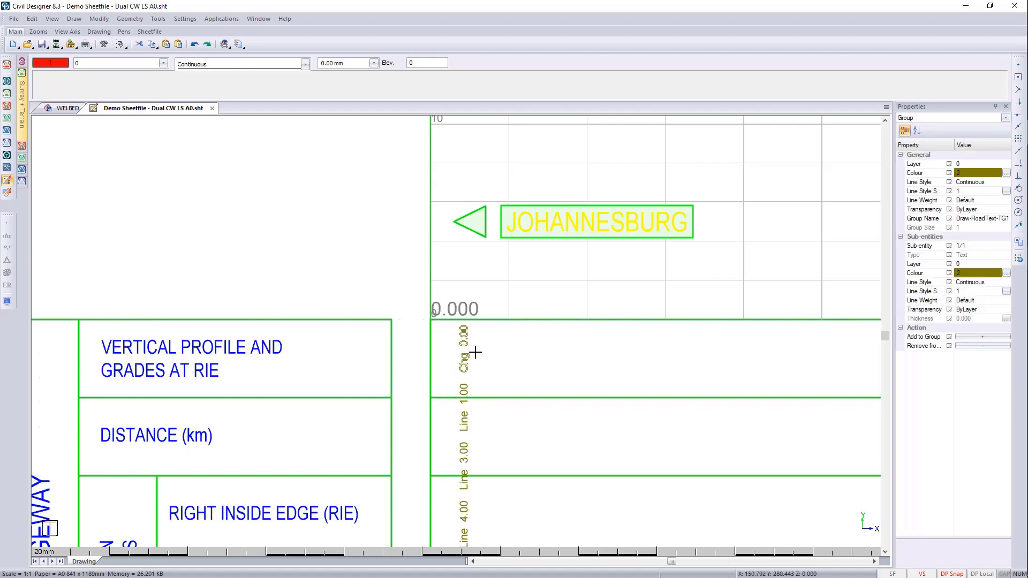
right_click(467, 345)
left_click(542, 312)
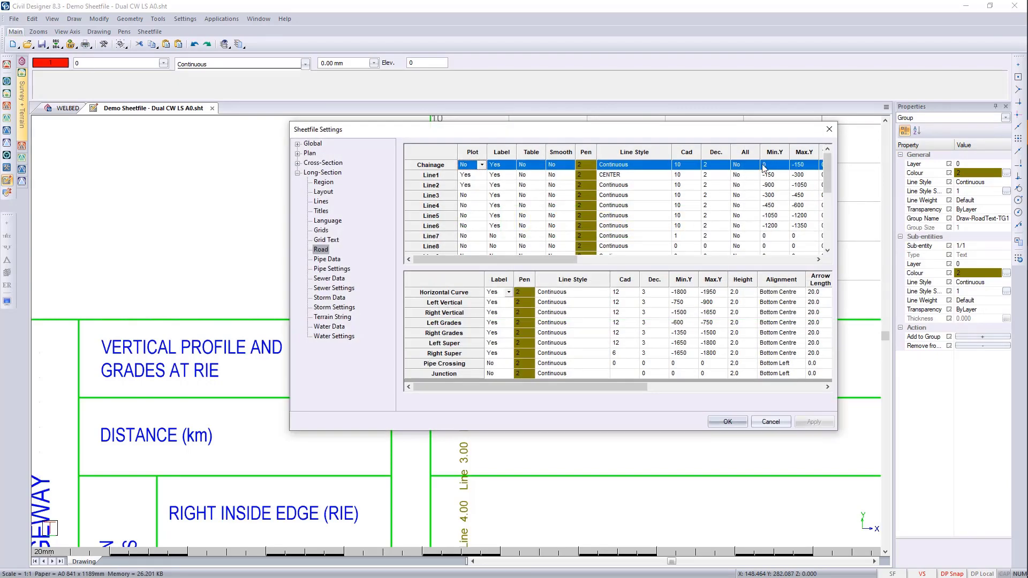
left_click(804, 164)
type("-")
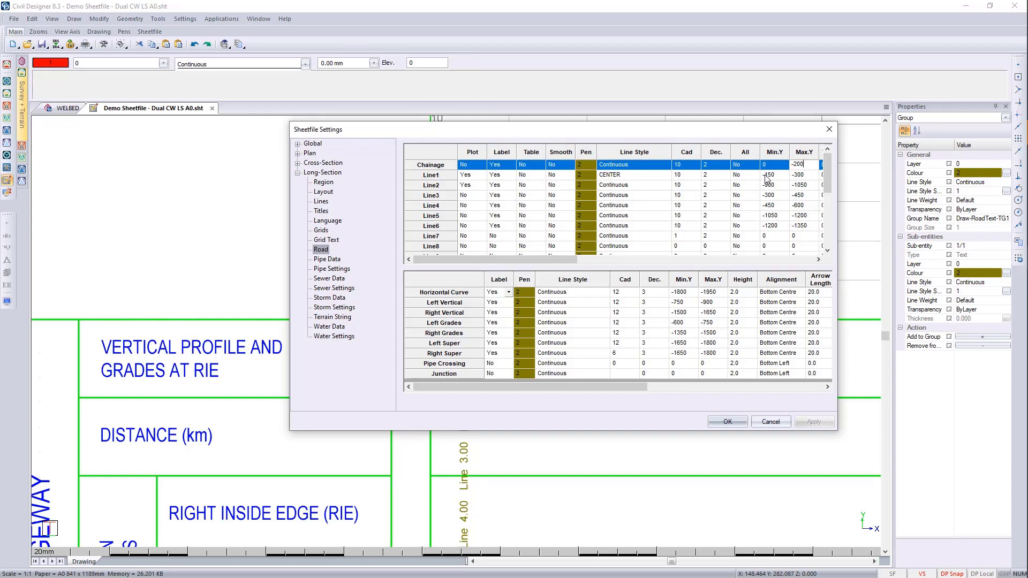
- Set Line1's Min.Y to -200 and Max.Y to -400 in the Road settings, and apply the changes
left_click(775, 175)
left_click(806, 175)
type("-")
left_click(772, 184)
left_click(775, 172)
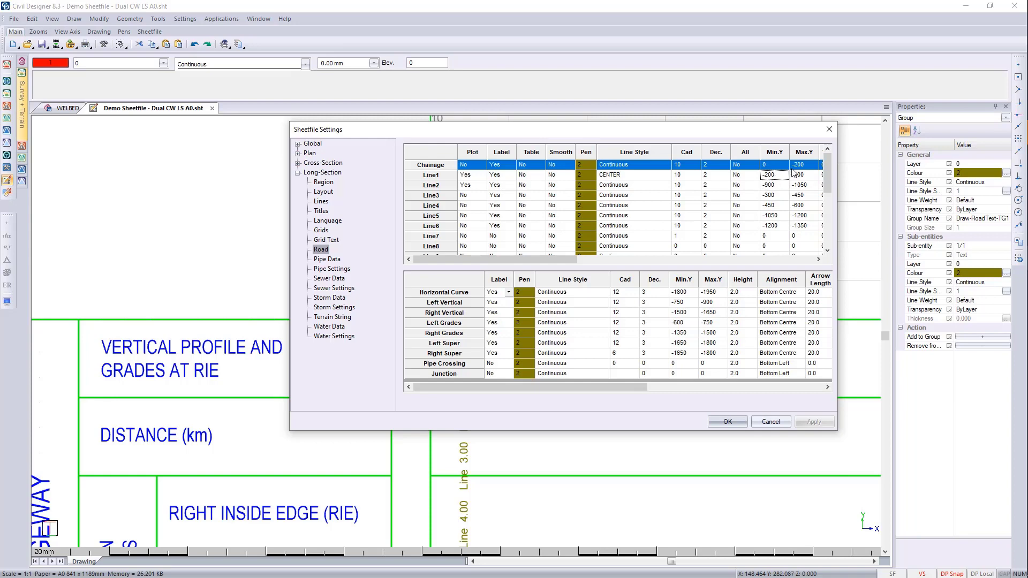
left_click(727, 421)
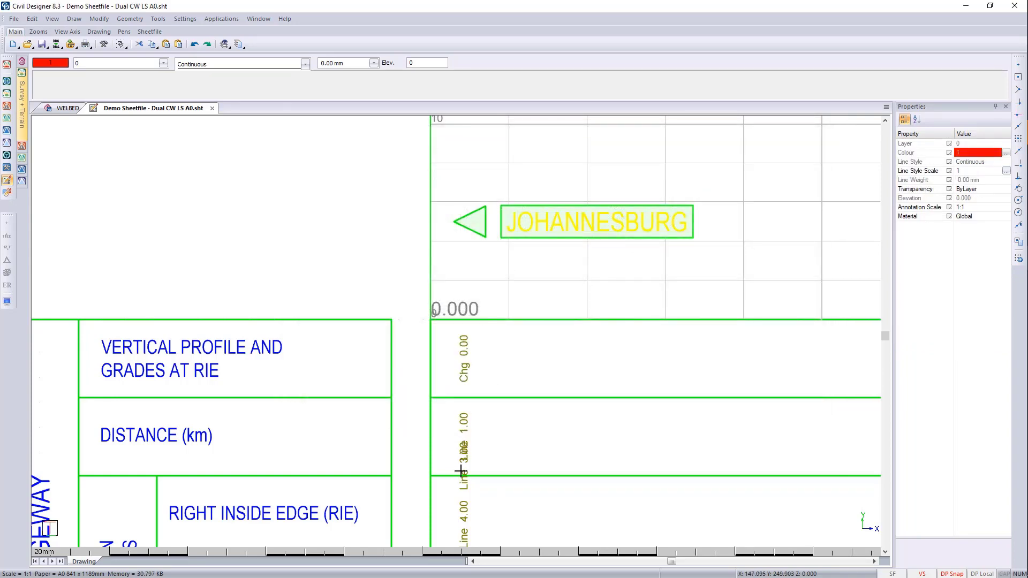
- Reopen the Road settings from the Chg 0.00 label, review the alignment, text and rounding columns, and close them without changes
left_click(469, 365)
right_click(466, 364)
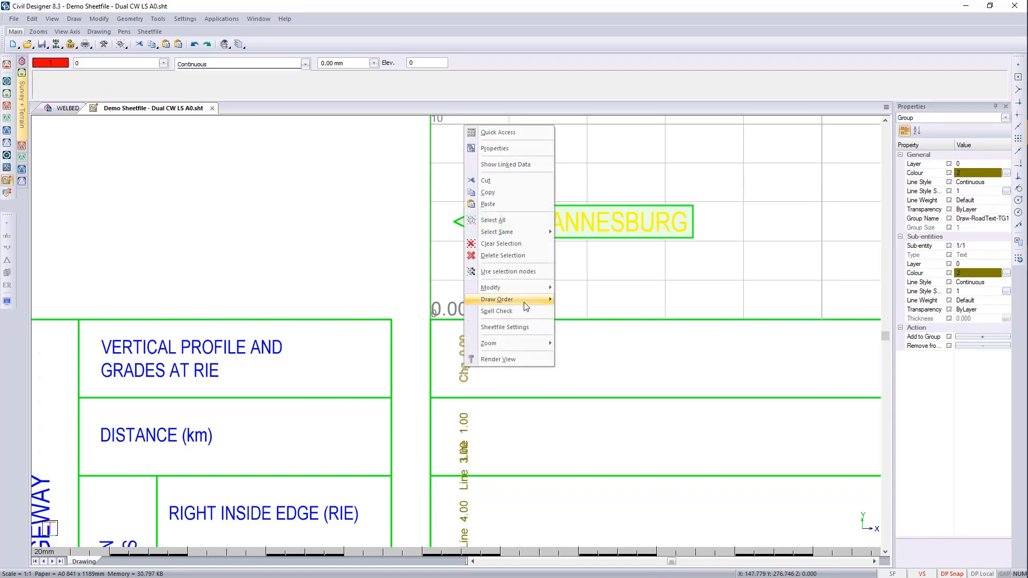
left_click(551, 325)
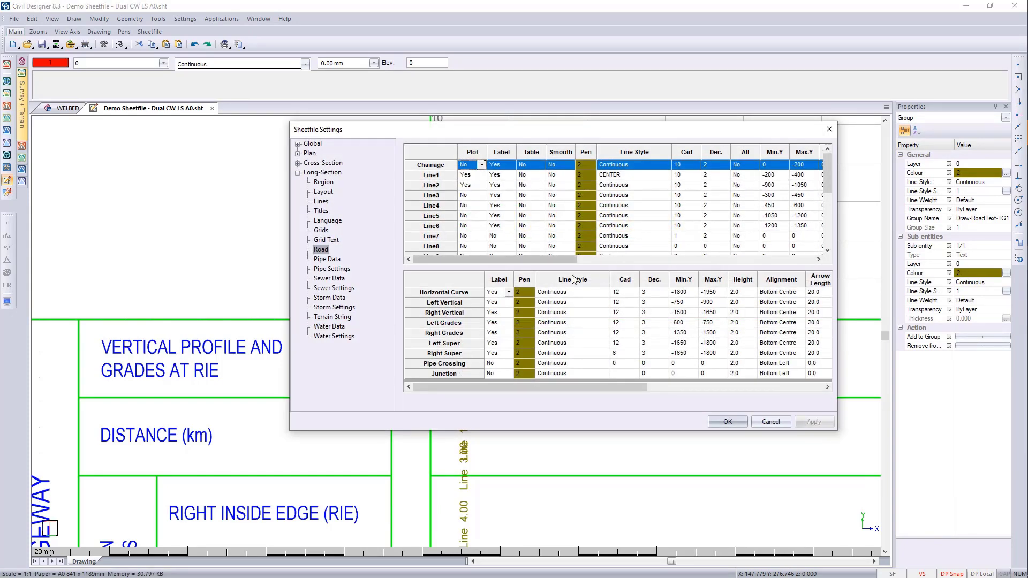
mouse_move(543, 260)
left_mouse_down()
mouse_move(560, 261)
mouse_move(542, 263)
left_mouse_up()
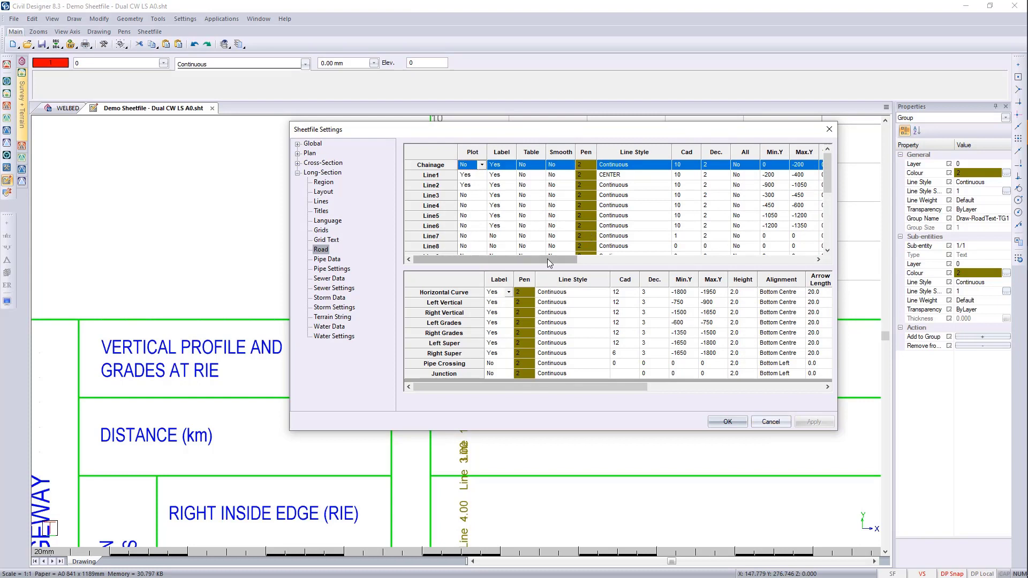
left_click_drag(508, 260, 674, 261)
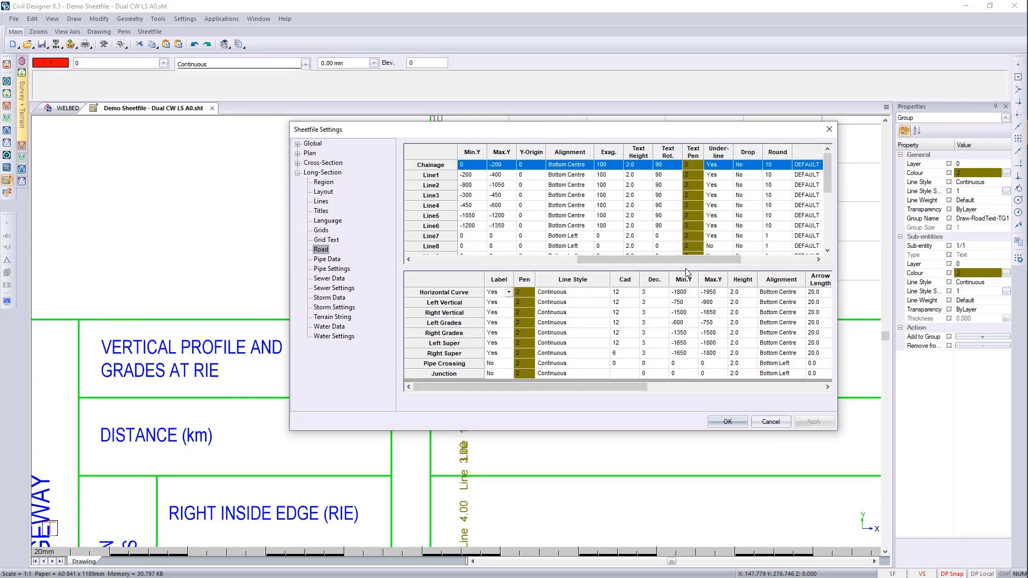
left_click_drag(687, 261, 596, 261)
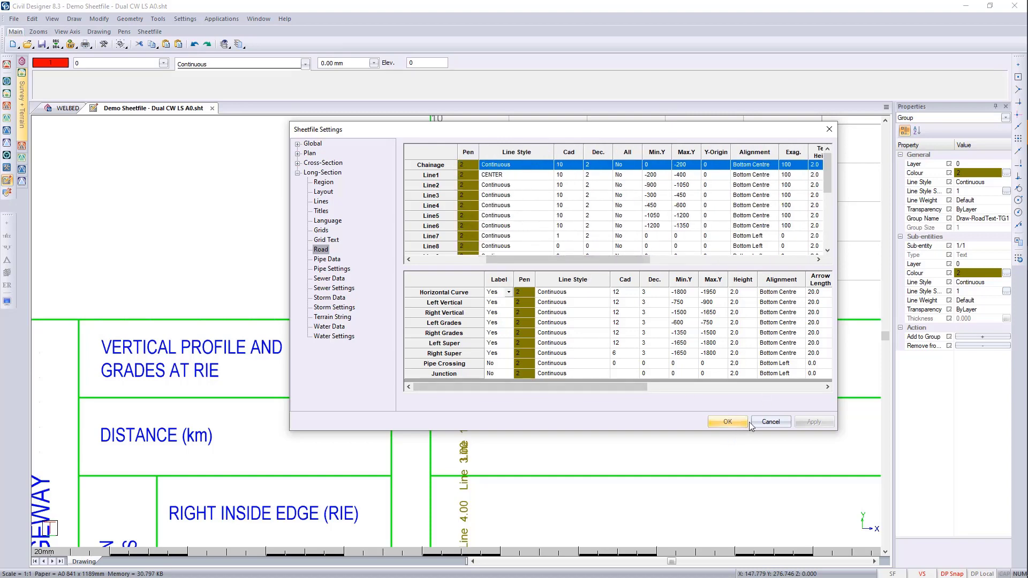
left_click(771, 422)
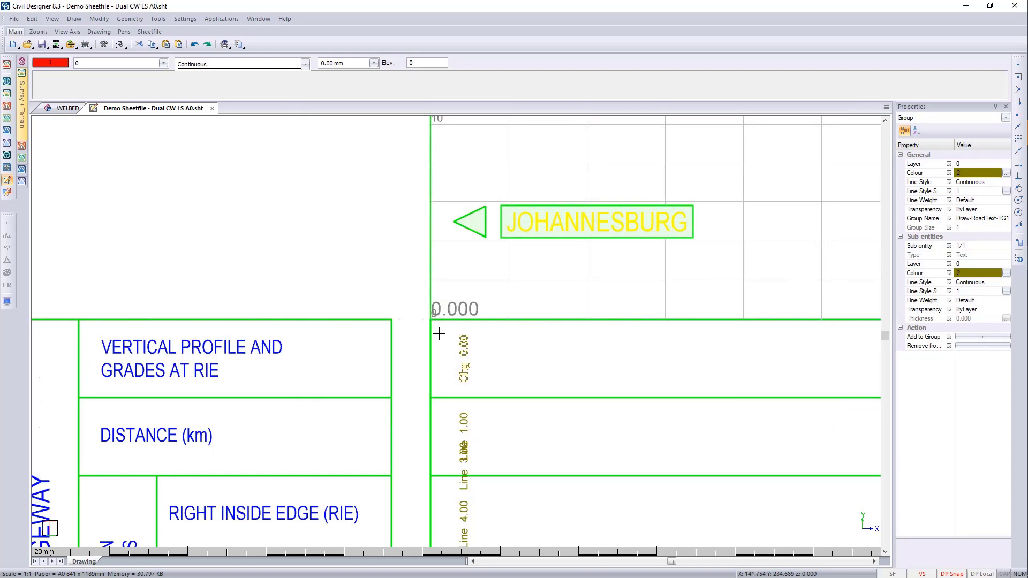
- Stretch the long section region's top edge to the inner green border at the top of the title block template
scroll(419, 332, "down", 5)
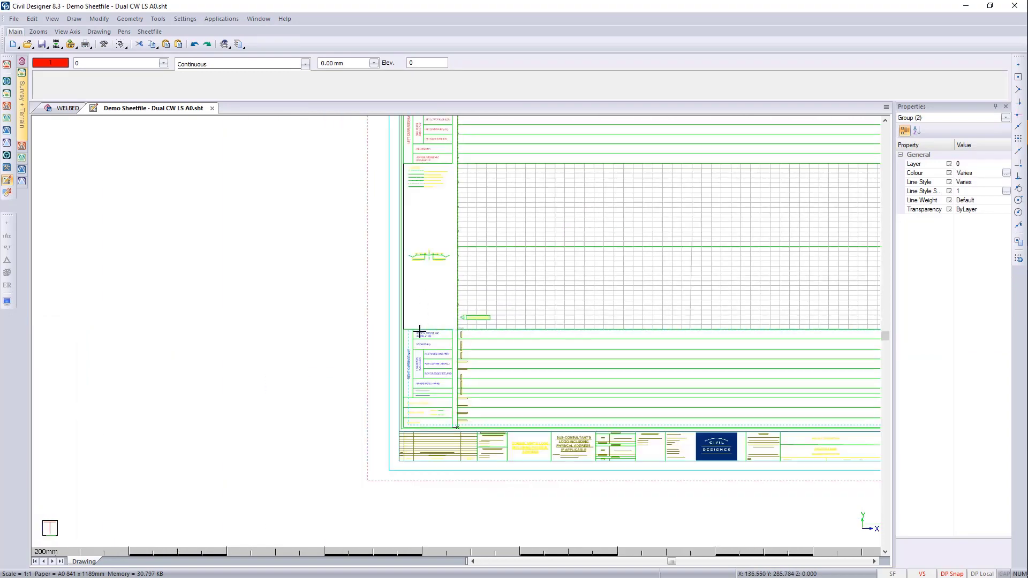
middle_click_drag(473, 291, 413, 360)
middle_click_drag(466, 390, 365, 397)
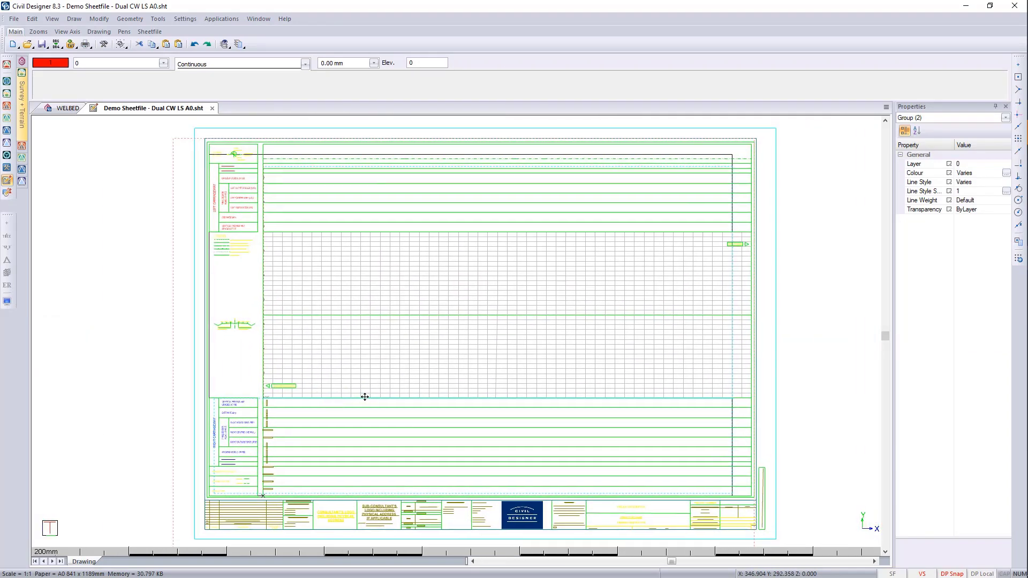
left_click(728, 155)
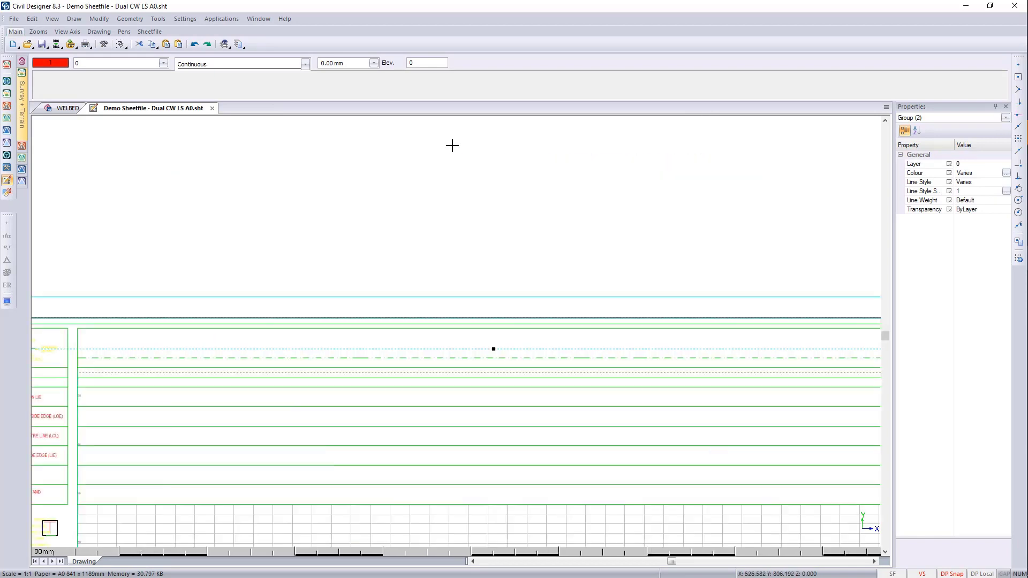
scroll(452, 147, "up", 3)
left_click(528, 365)
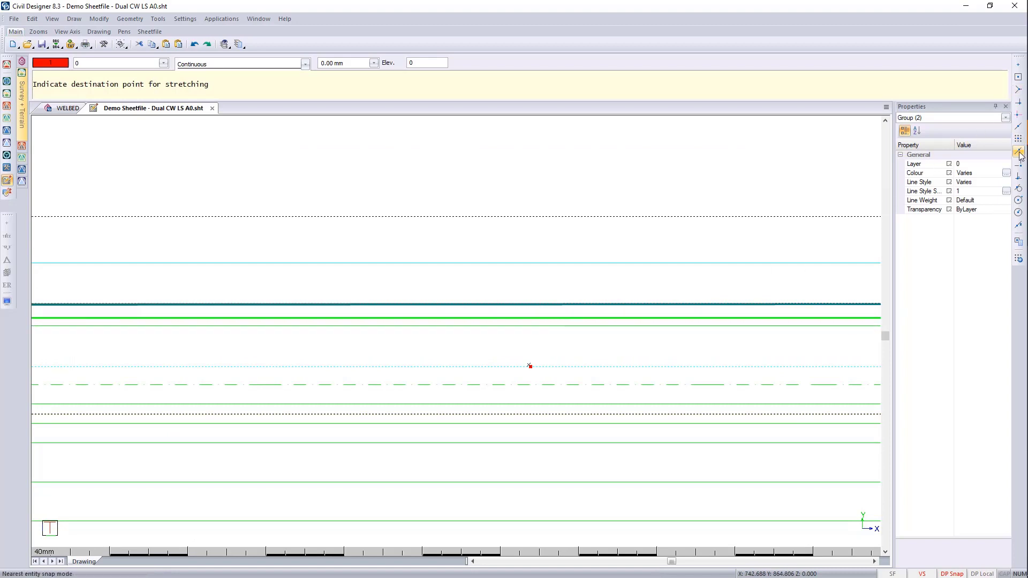
left_click(606, 327)
- Stretch the long section region's right edge to the inner green border at the right side of the title block, and clear the selection
scroll(605, 325, "down", 2)
scroll(696, 480, "up", 1)
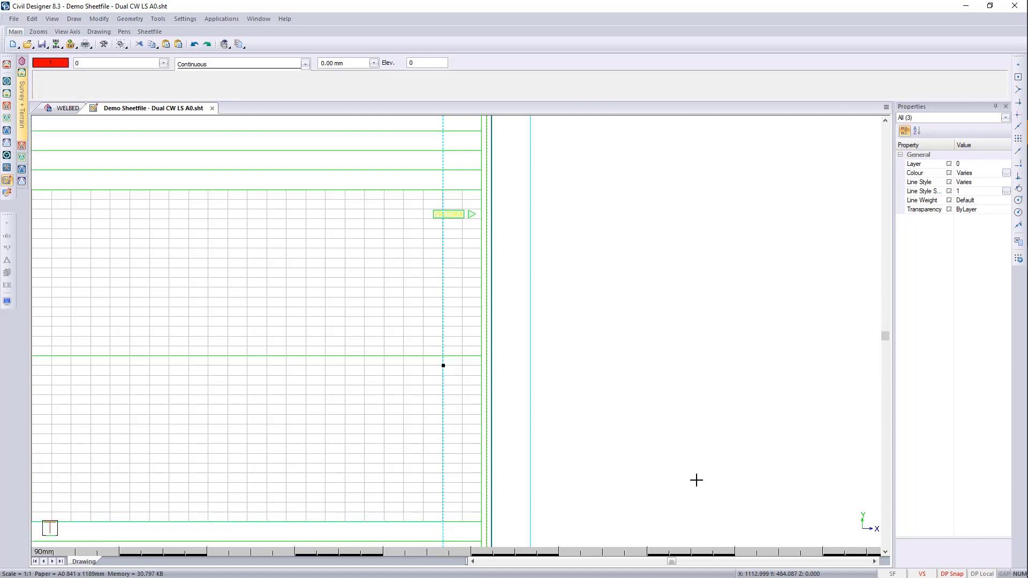
left_click(443, 366)
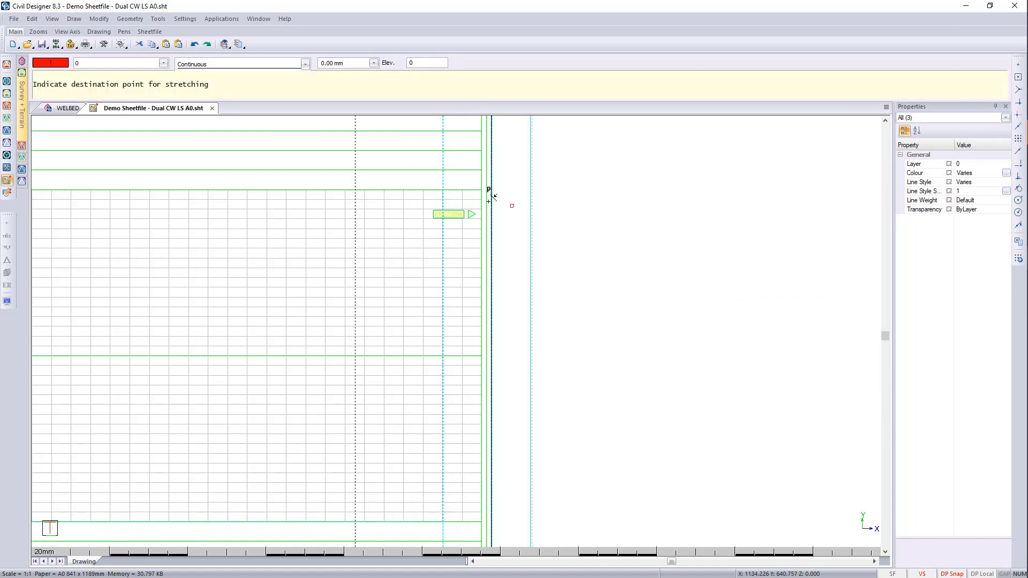
scroll(480, 177, "up", 2)
left_click(484, 252)
scroll(455, 332, "down", 4)
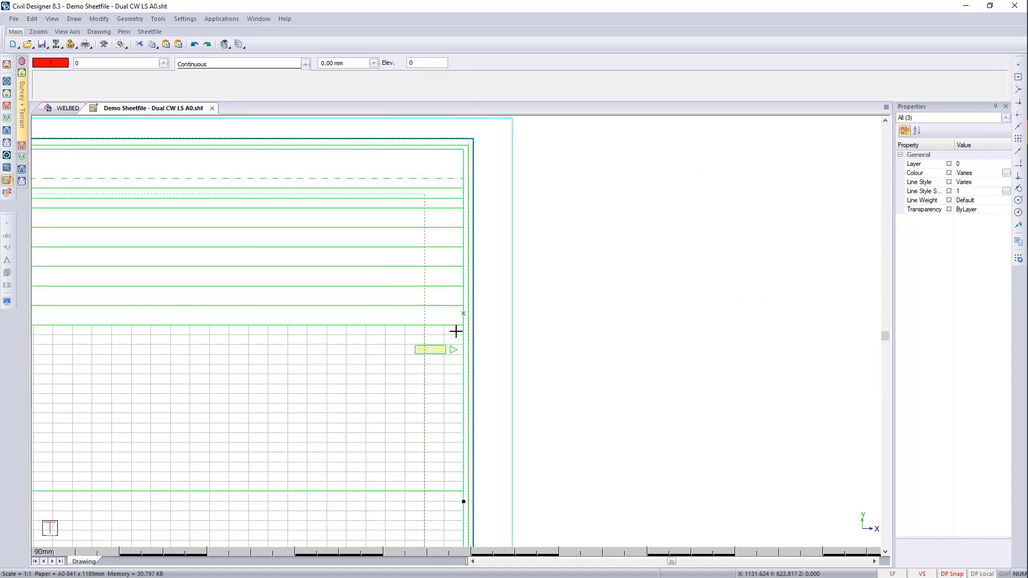
scroll(413, 321, "up", 1)
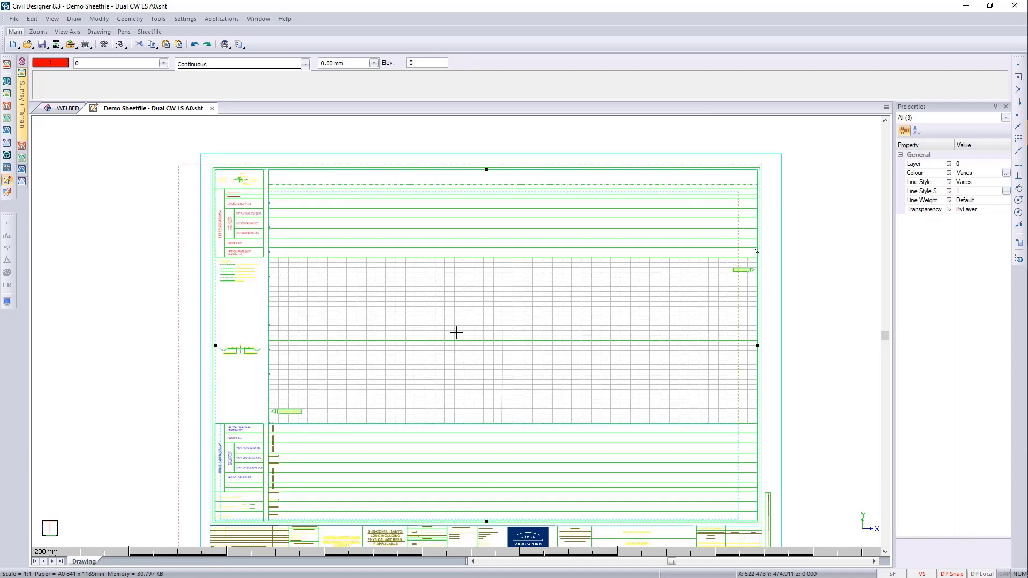
middle_click_drag(455, 332, 433, 305)
key("Escape")
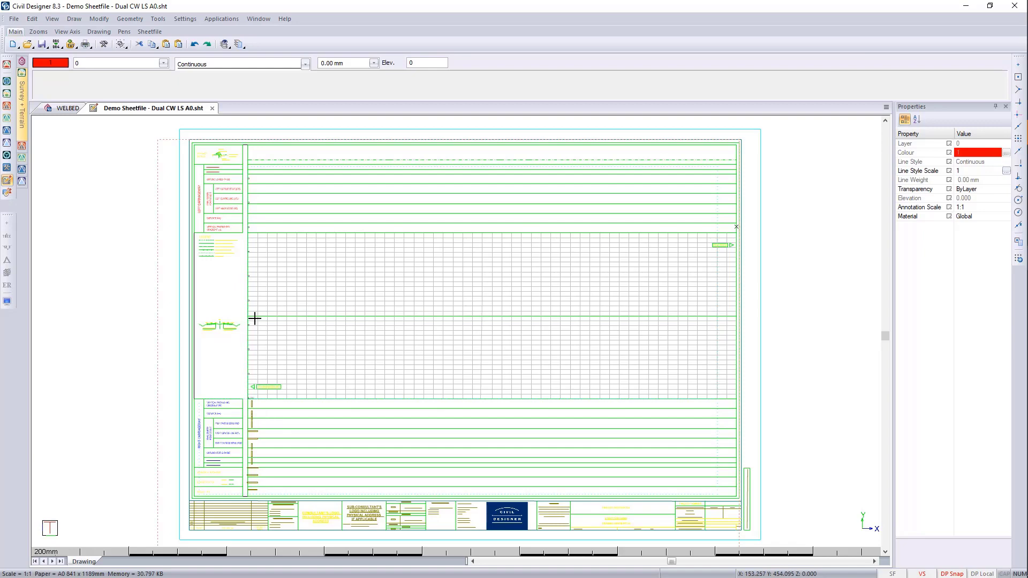
- Close the Demo Sheetfile - Dual CW LS A0 sheet file and return to the WELBED drawing's Road1_LSect3 sheet
left_click(212, 108)
left_click(513, 313)
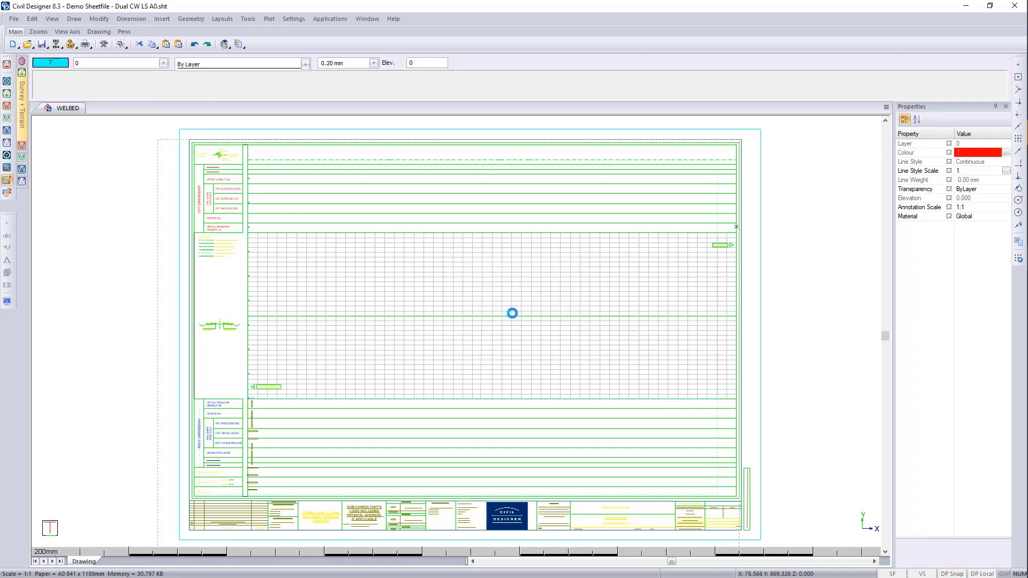
left_click(7, 181)
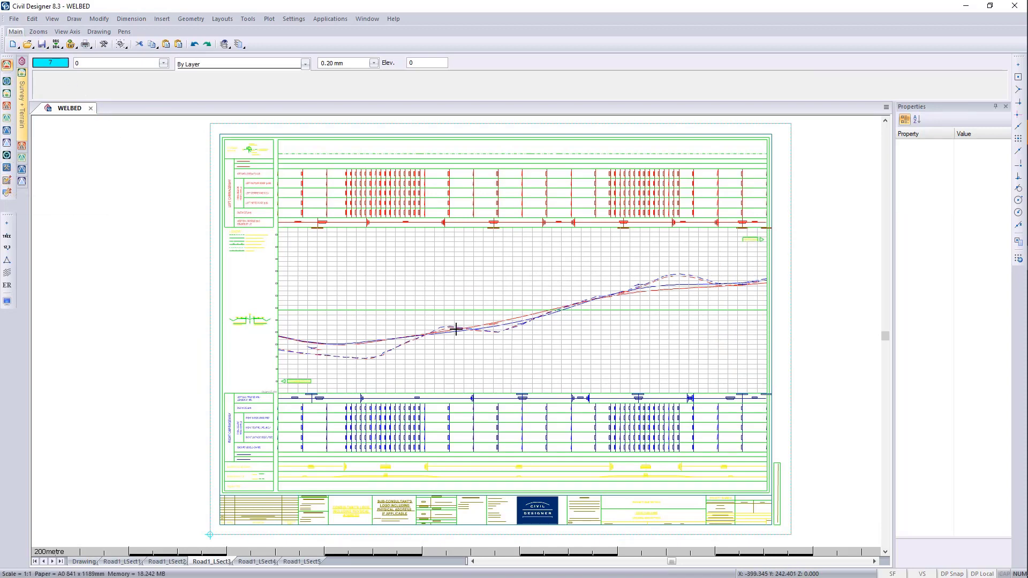
- Examine the left and right carriageway data rows, vertical profile labels and datum on the plotted Road1_LSect3 sheet
scroll(456, 329, "up", 6)
scroll(454, 333, "down", 4)
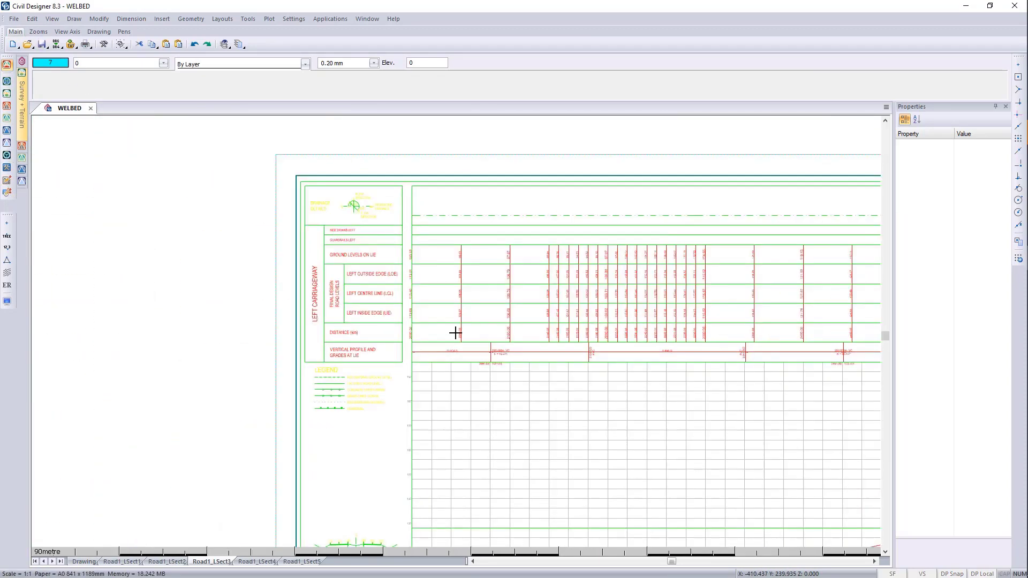
scroll(455, 333, "up", 4)
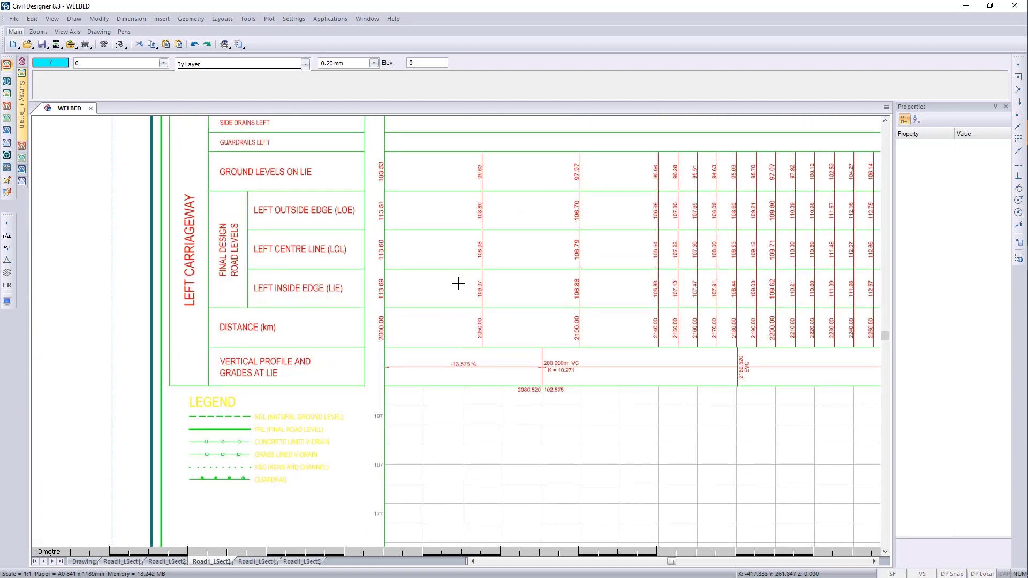
scroll(443, 352, "down", 6)
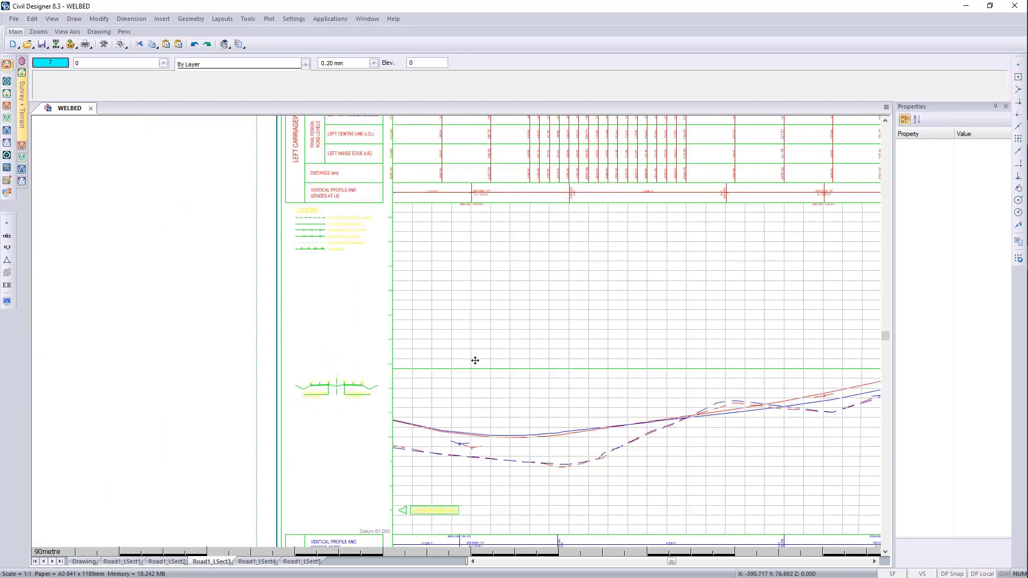
scroll(443, 495, "up", 8)
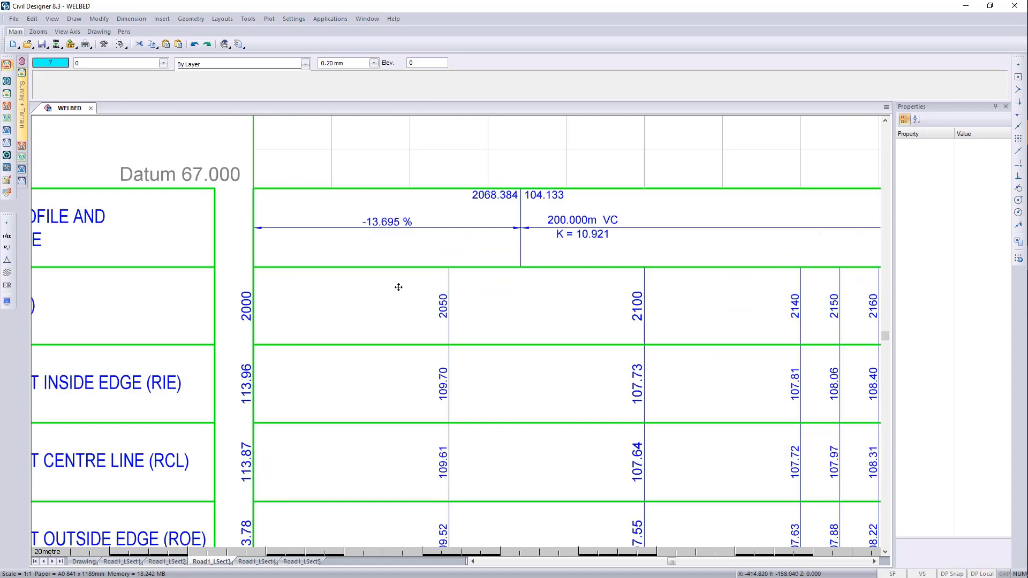
middle_click_drag(399, 287, 514, 333)
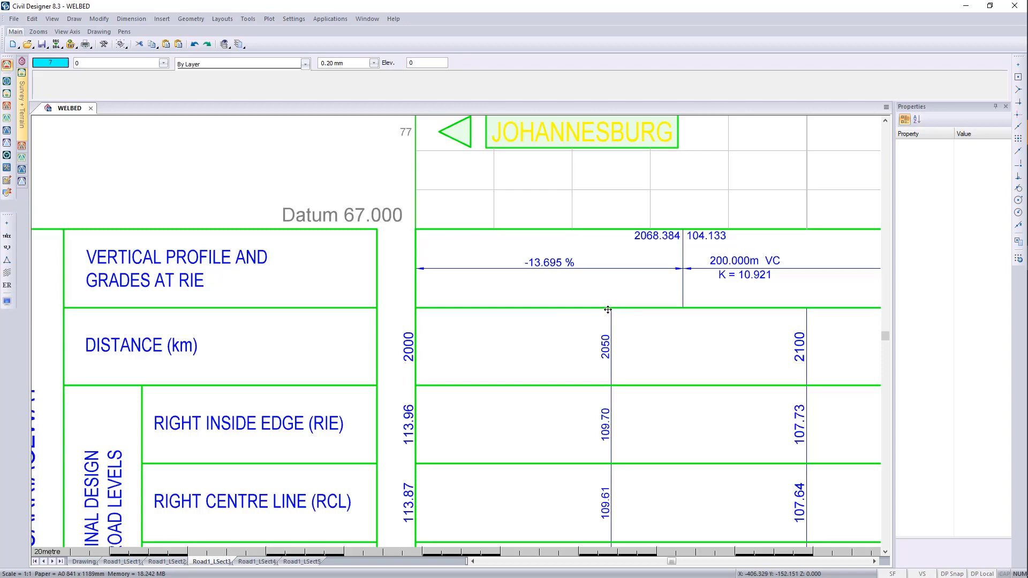
middle_click_drag(612, 385, 601, 261)
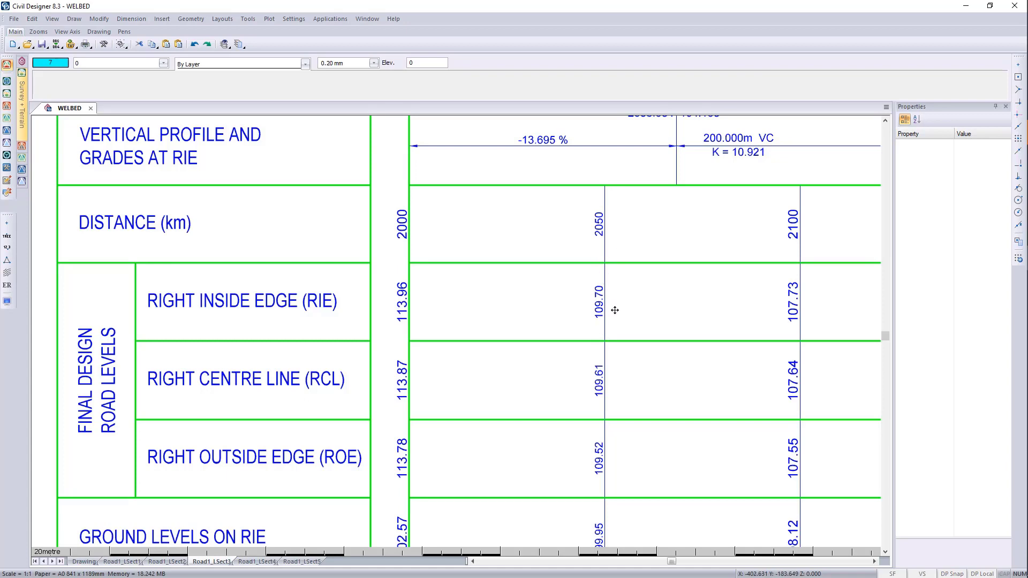
scroll(614, 309, "down", 5)
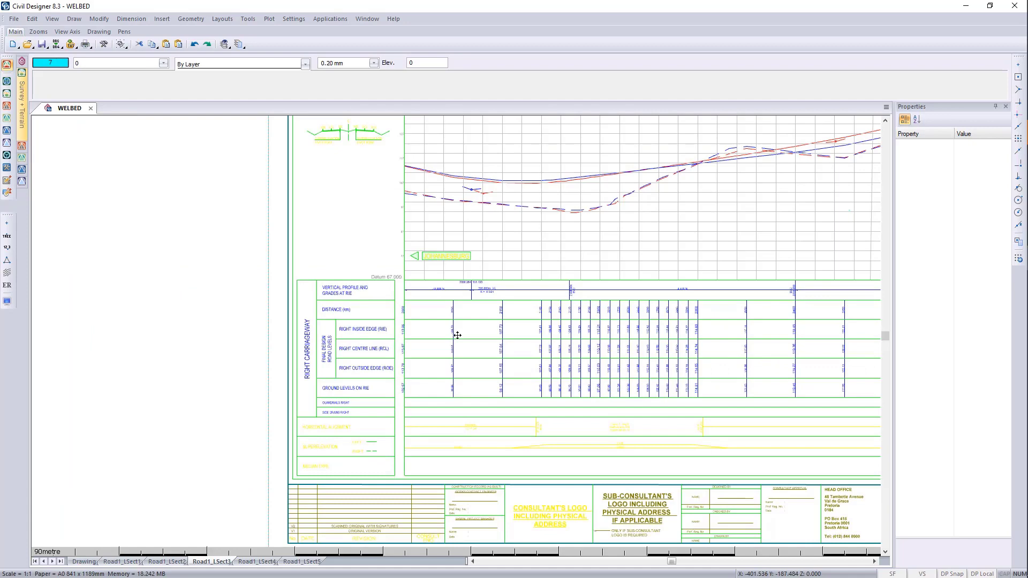
scroll(457, 335, "down", 10)
scroll(455, 332, "up", 3)
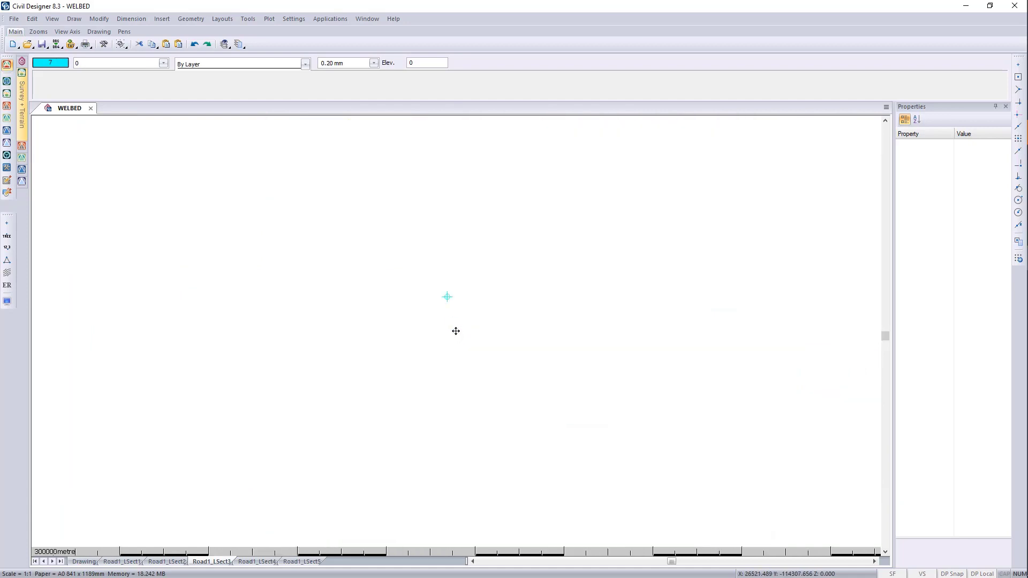
middle_click(456, 331)
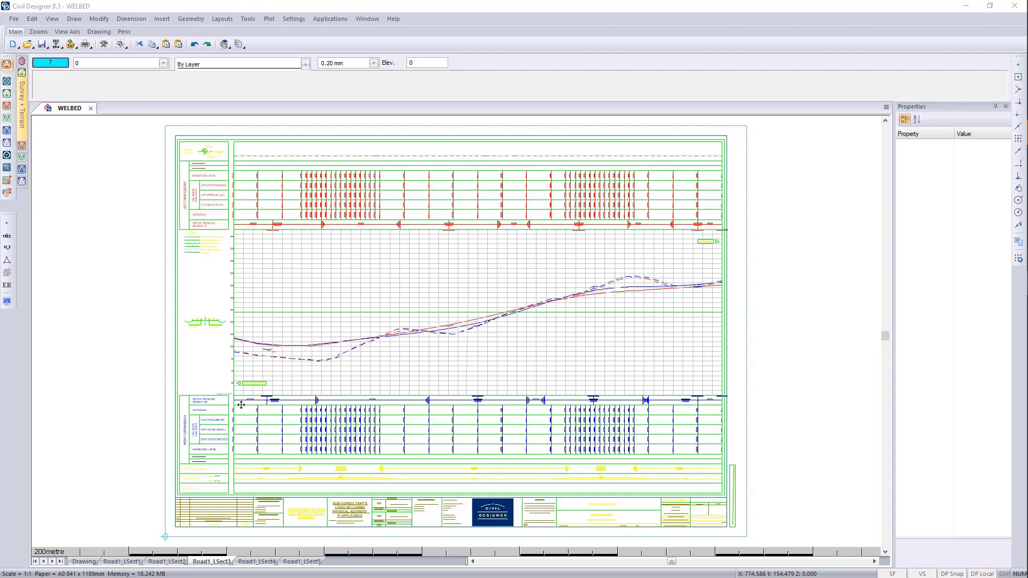
scroll(191, 422, "up", 5)
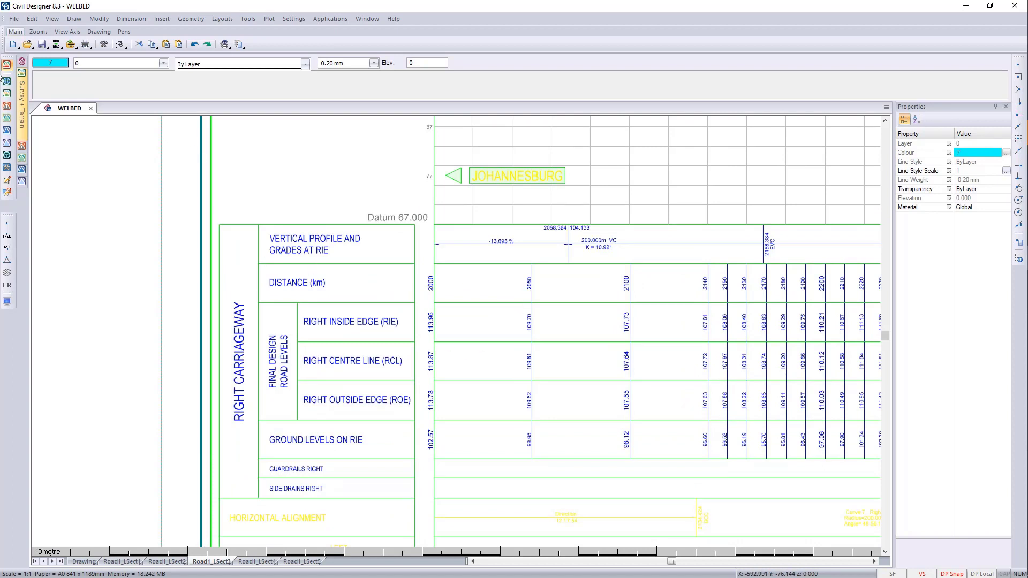
- Switch to sheet file editing and open the Dual Carriageway Longsection sheet file from the New Dual Longsection folder
left_click(7, 179)
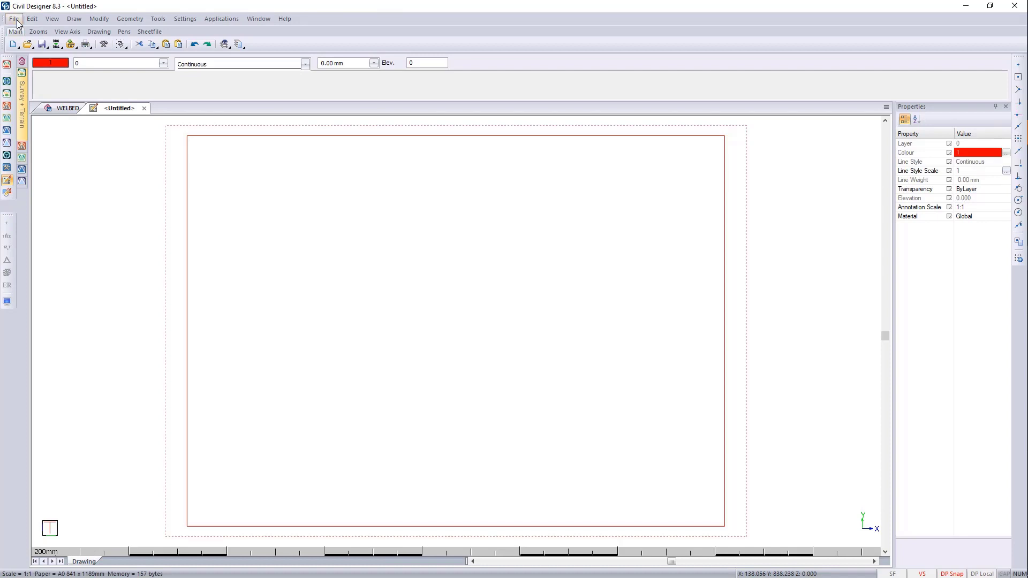
left_click(15, 21)
left_click(42, 45)
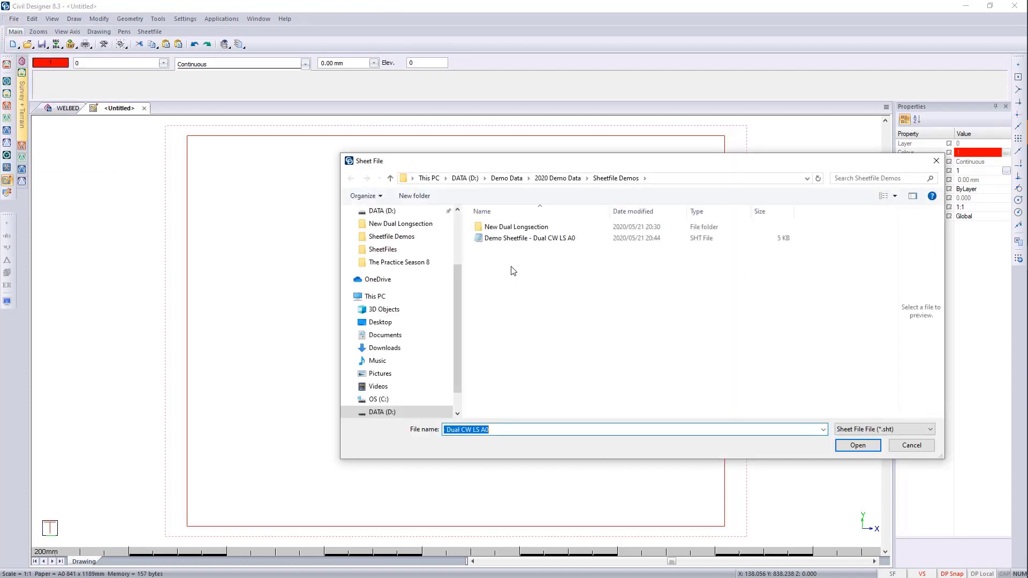
double_click(522, 227)
left_click(580, 253)
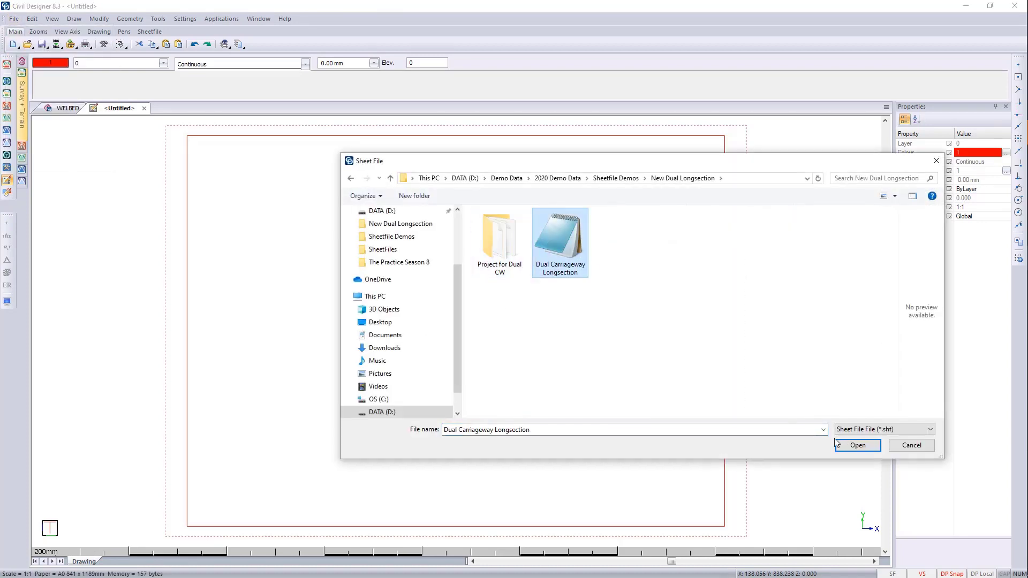
left_click(858, 446)
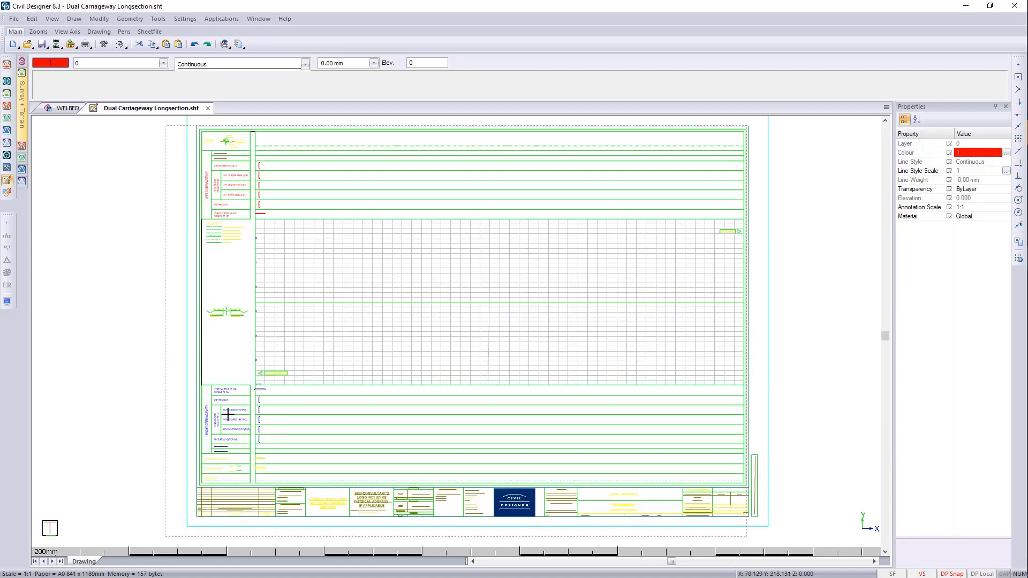
- Open the Road settings from the RightCurve label, review the Right Vertical and Right Grades rows, and close the settings
scroll(456, 331, "up", 5)
scroll(513, 266, "up", 2)
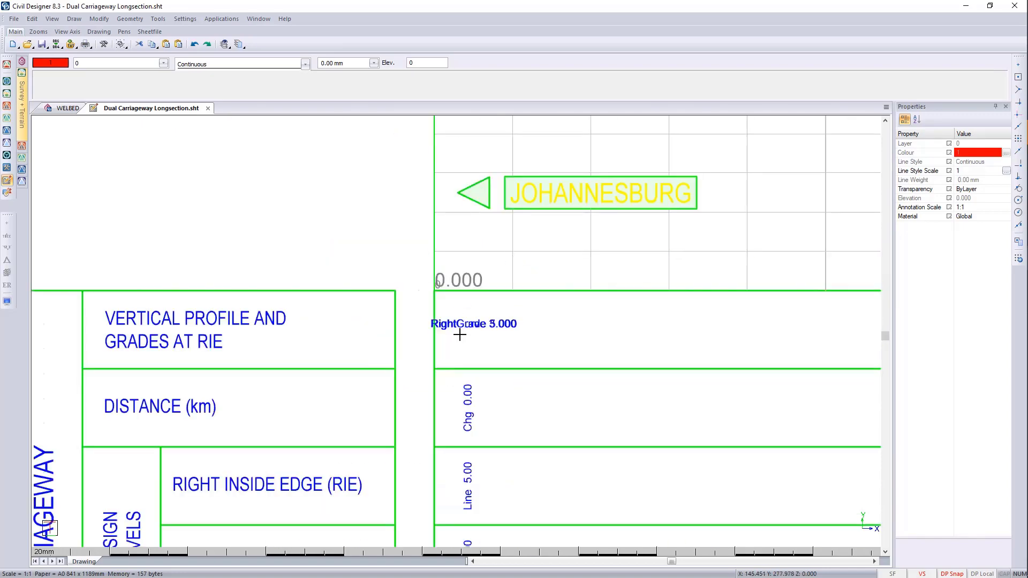
scroll(460, 327, "up", 2)
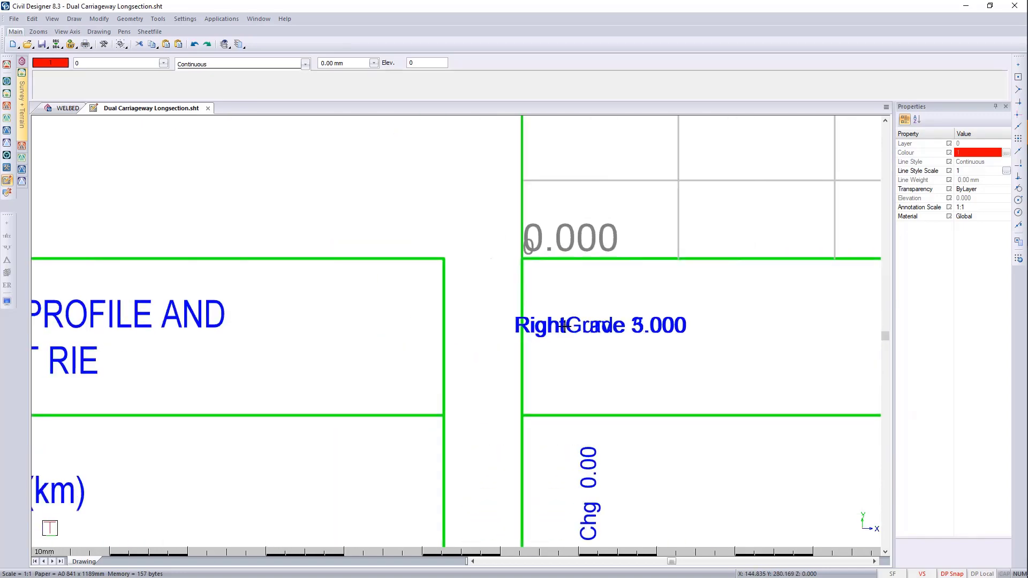
left_click(569, 325)
right_click(568, 325)
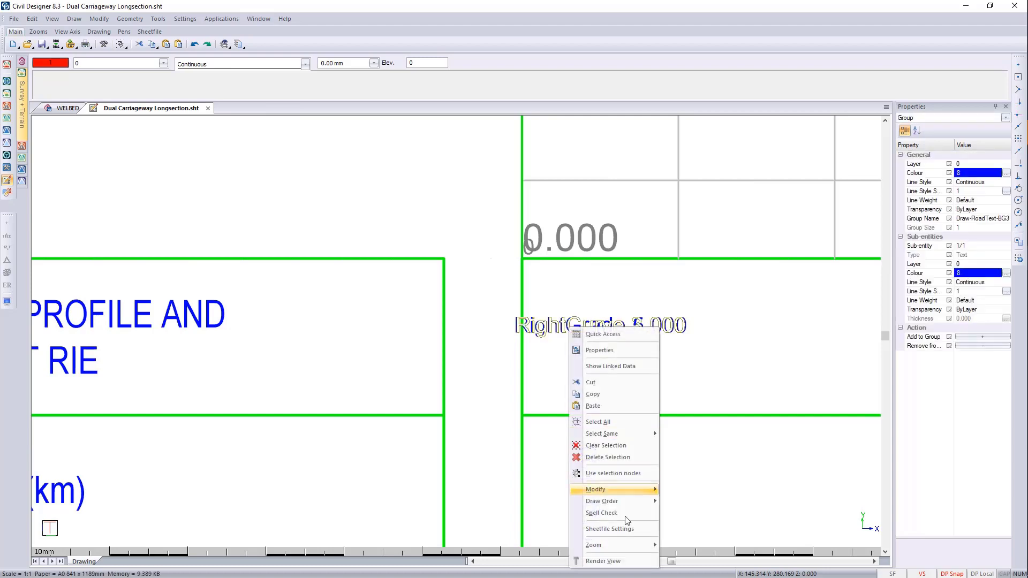
left_click(625, 527)
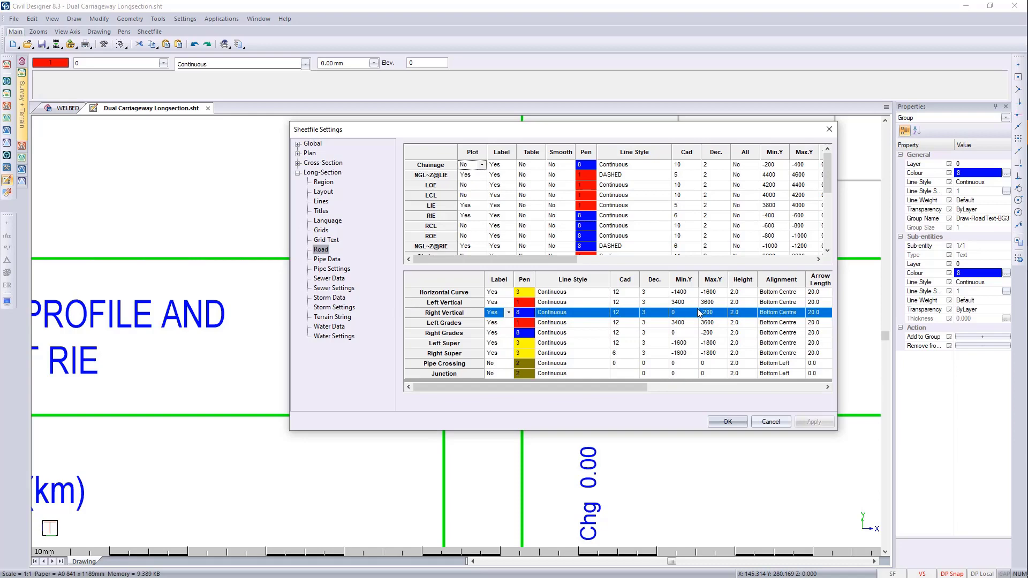
left_click(727, 422)
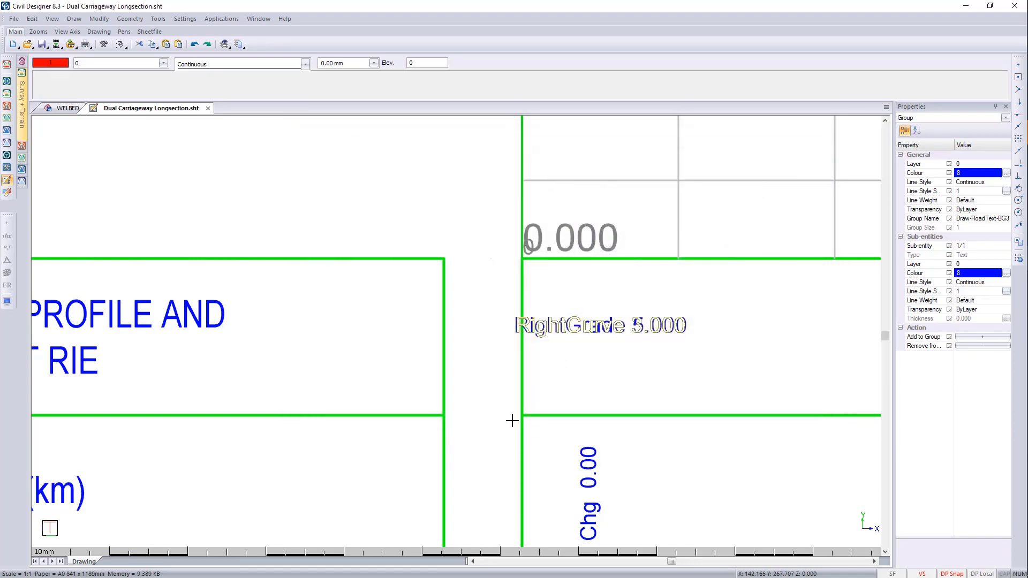
- Examine how the chainage and line labels fit the right carriageway rows, from vertical profile to side drains
scroll(468, 349, "down", 2)
middle_click_drag(468, 348, 544, 355)
key("Escape")
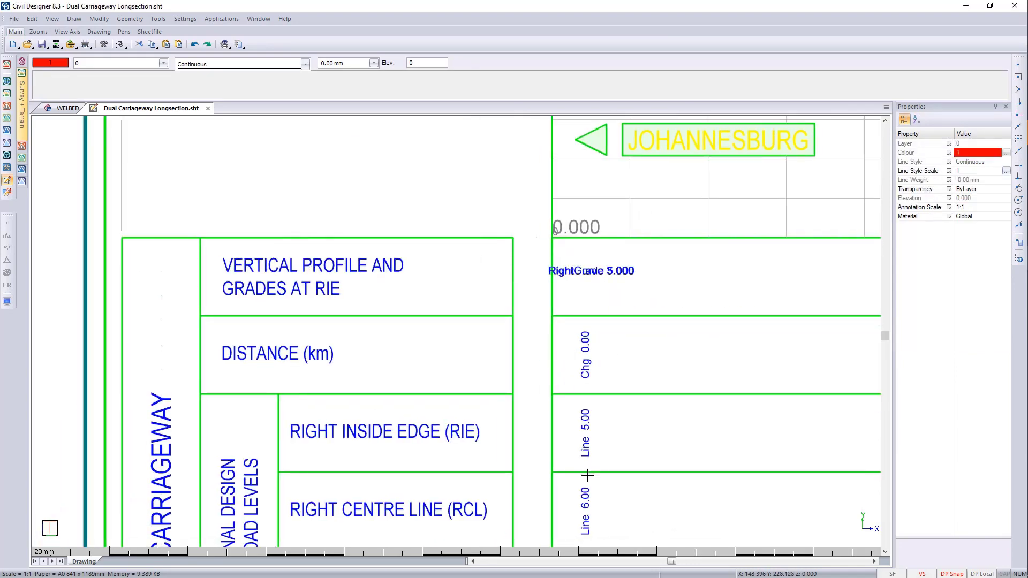
mouse_move(594, 448)
middle_mouse_down()
mouse_move(606, 428)
mouse_move(562, 350)
middle_mouse_up()
middle_click_drag(569, 470, 550, 356)
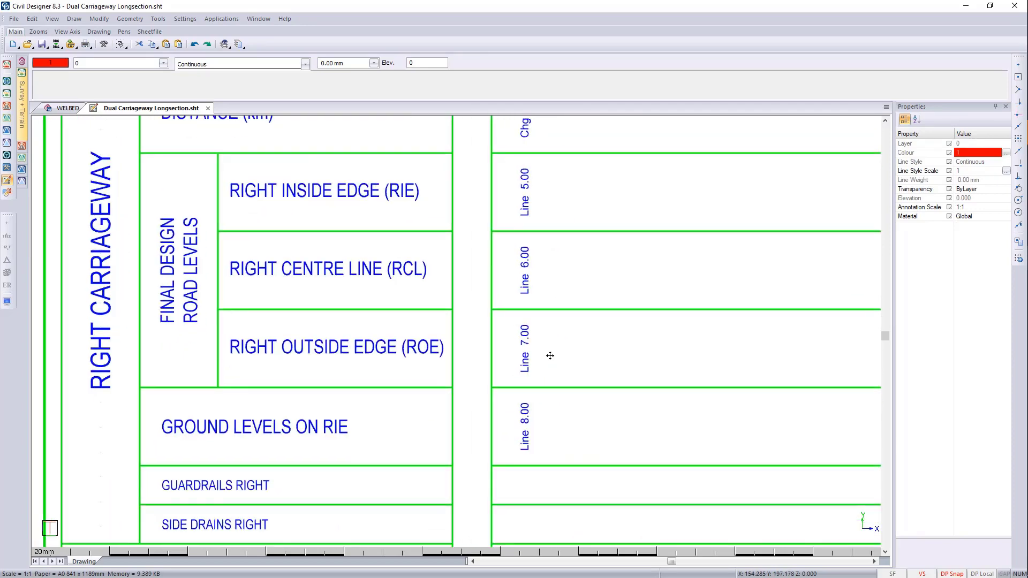
middle_click_drag(533, 405, 581, 503)
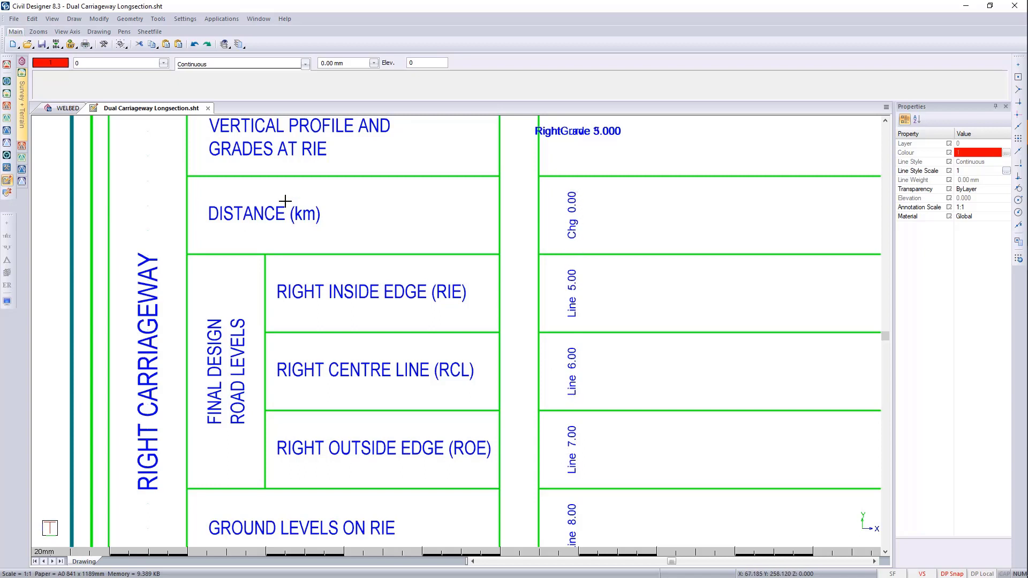
middle_click_drag(595, 322, 602, 241)
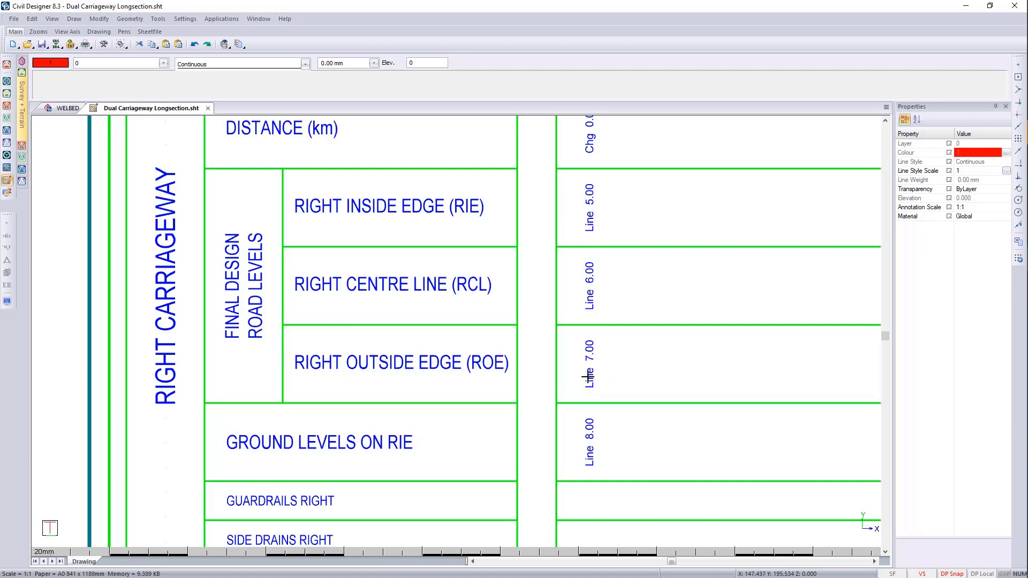
scroll(586, 405, "down", 2)
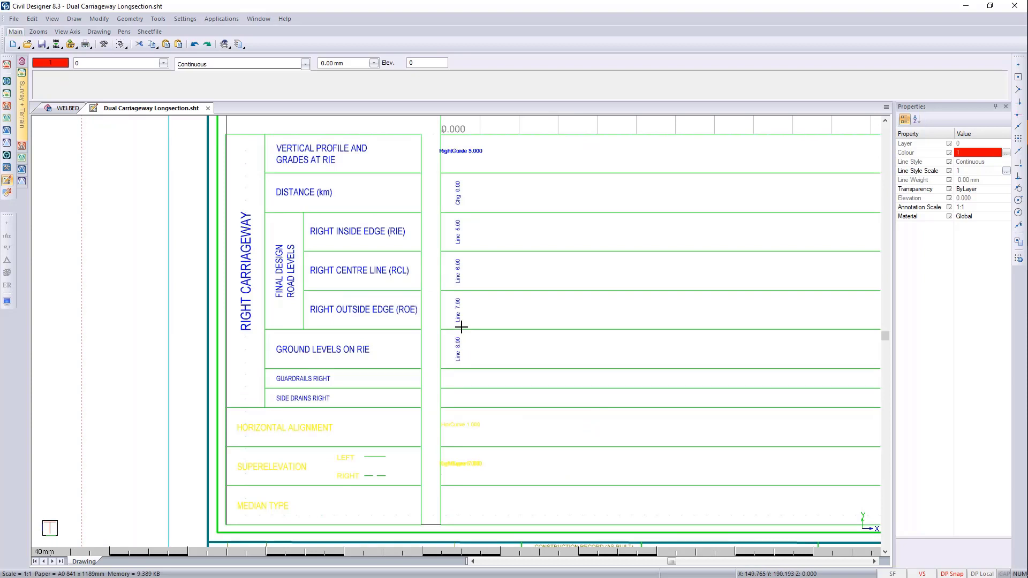
- Check the horizontal alignment and superelevation labels in the lower rows, and close the Dual Carriageway Longsection sheet file
scroll(461, 327, "up", 2)
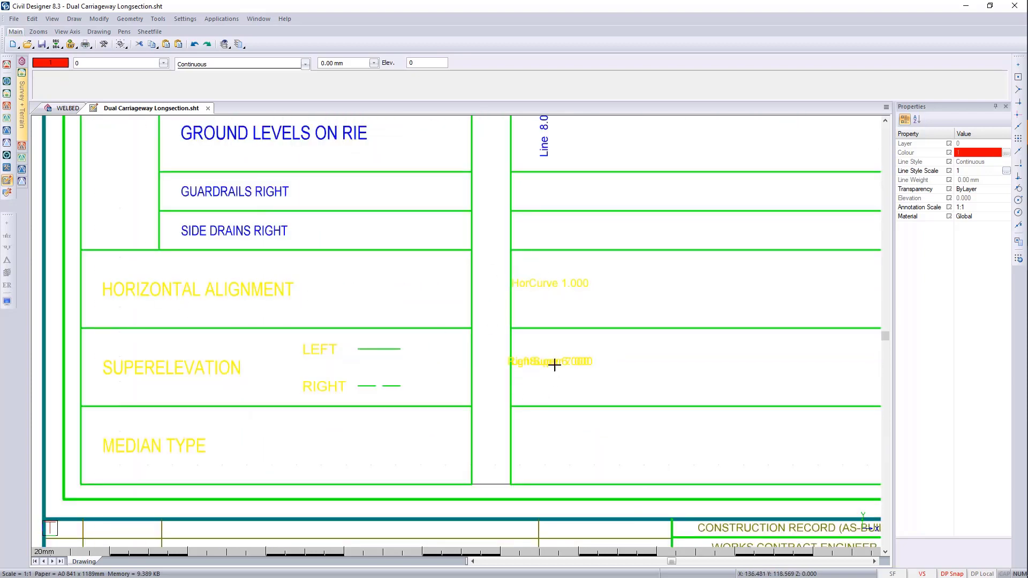
middle_click(566, 299)
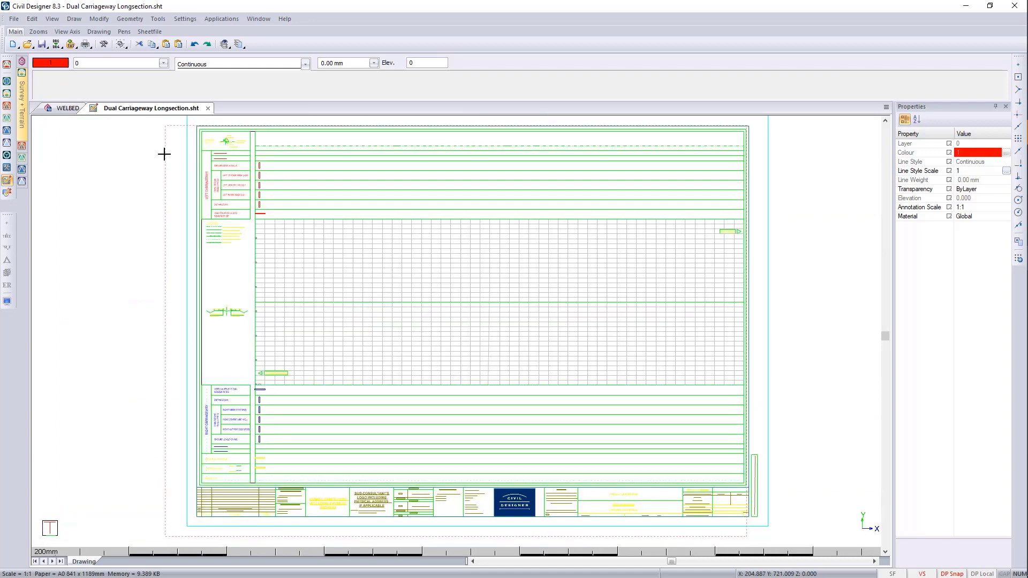
left_click(208, 109)
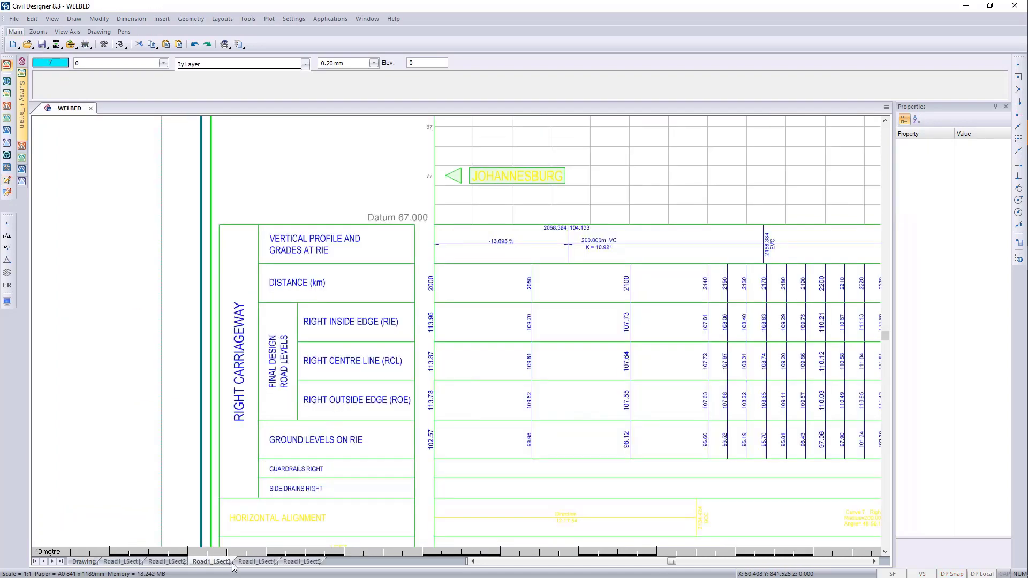
- Delete all plotted Road1 long section layouts from the WELBED drawing
right_click(212, 562)
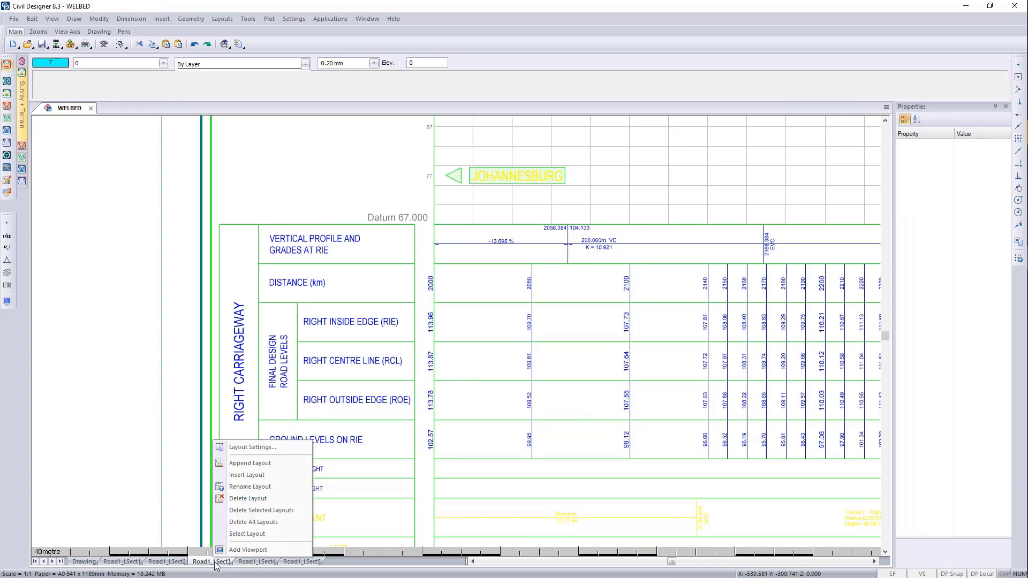
left_click(275, 522)
left_click(507, 316)
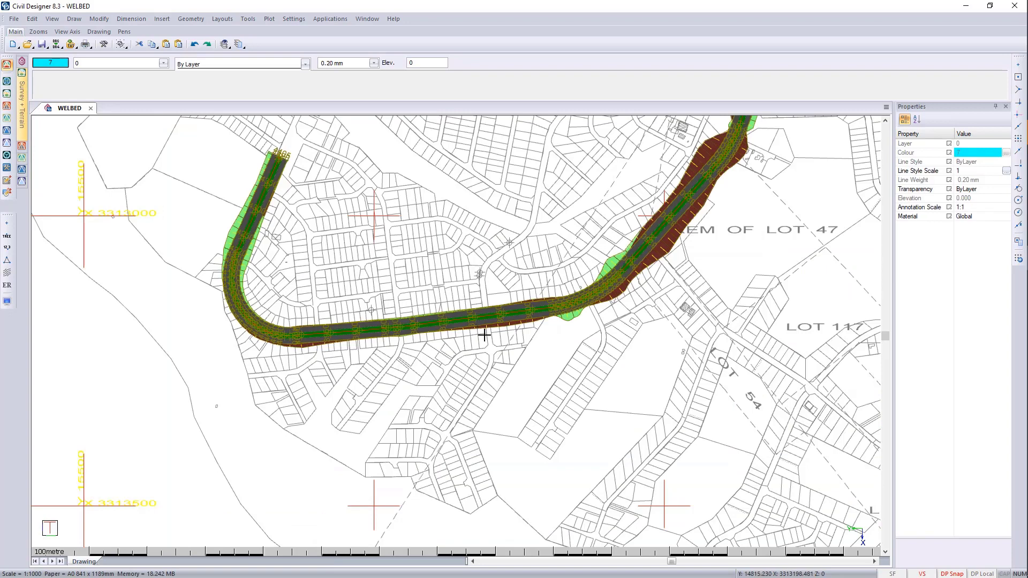
- Start generating a plot with the Dual Carriageway Longsection sheet file and proceed to the Road1 long section setup
left_click(270, 19)
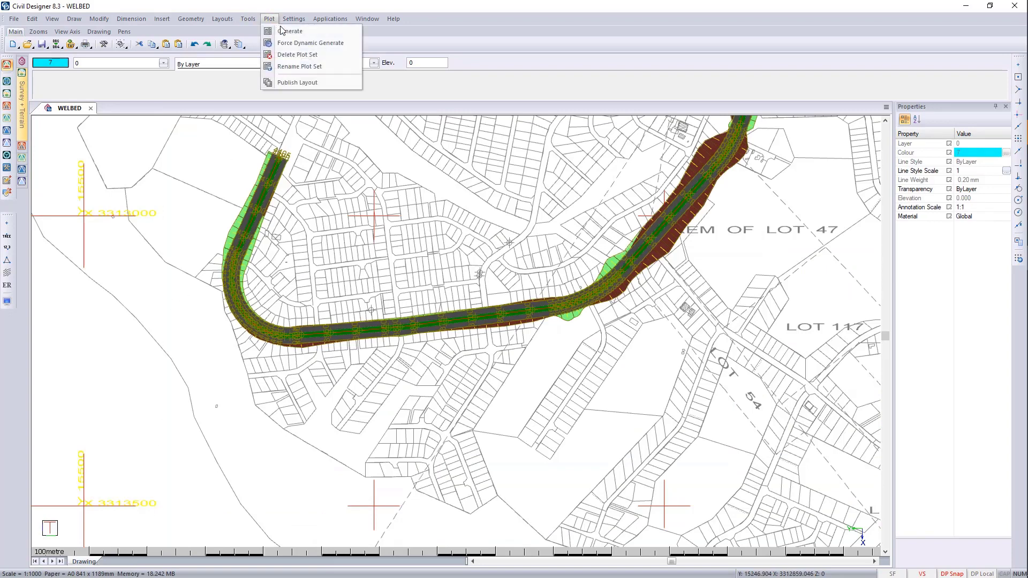
left_click(289, 31)
left_click(578, 171)
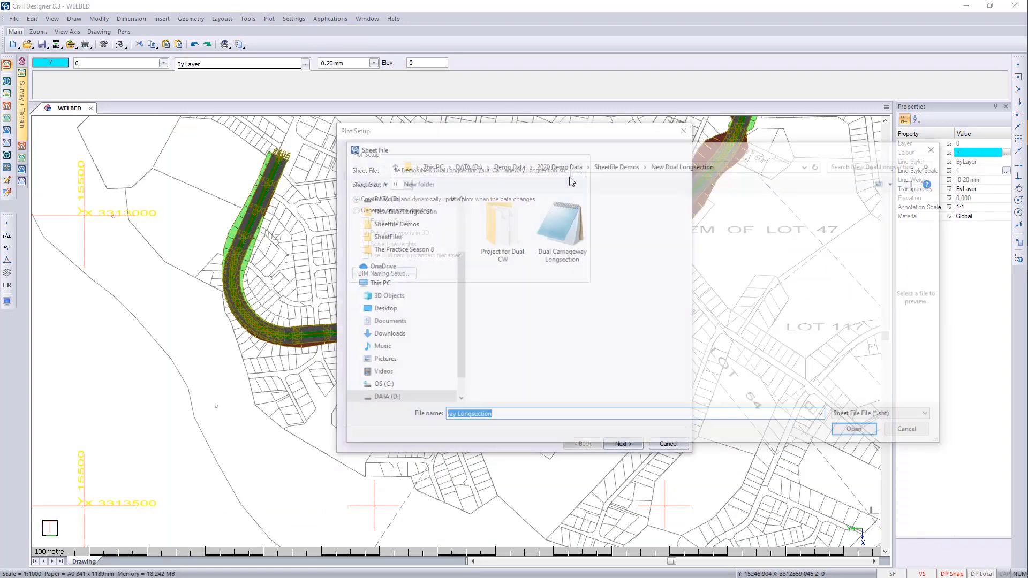
left_click(560, 235)
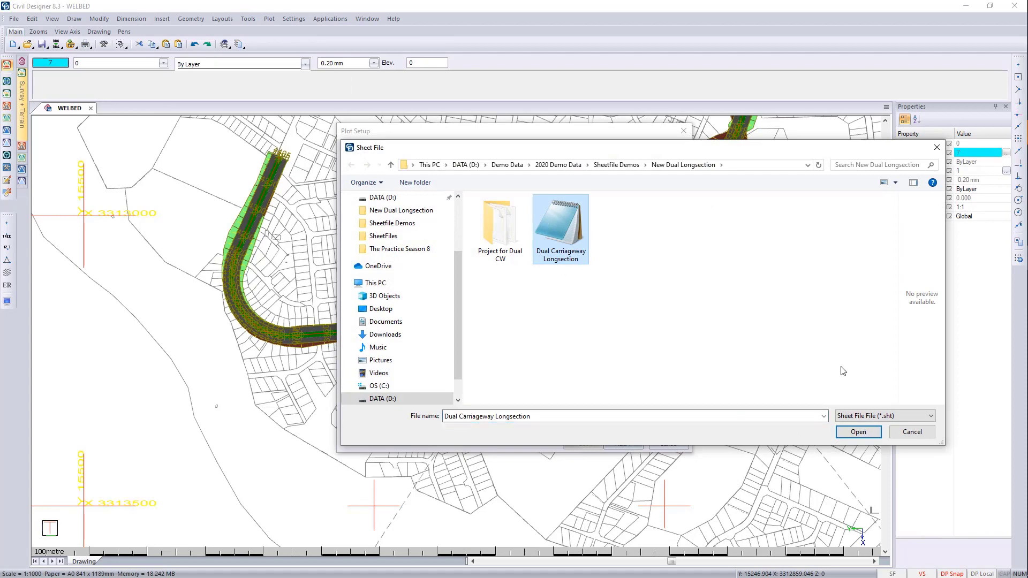
left_click(851, 431)
left_click(640, 443)
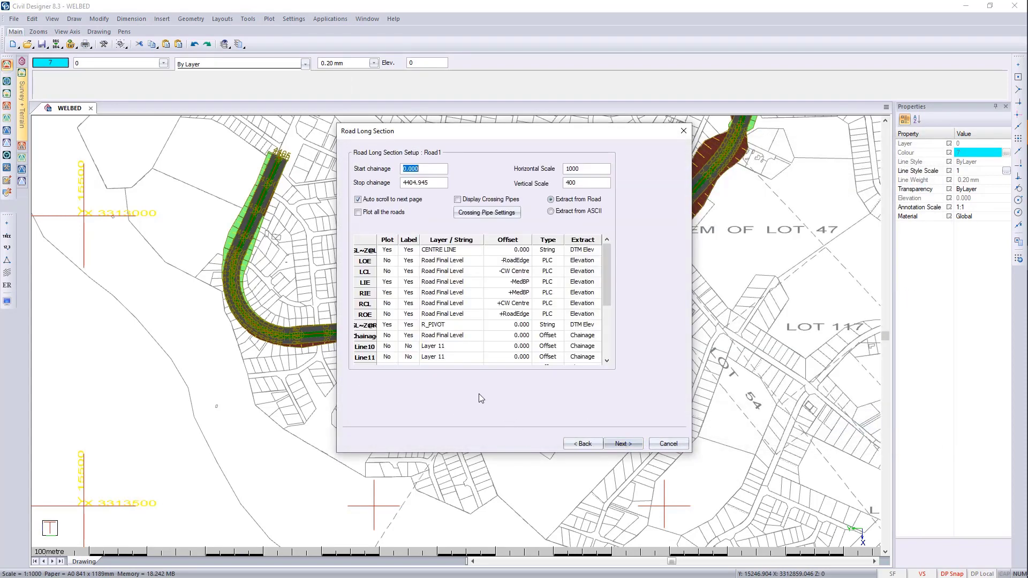
- Widen the line name column to show full names and review the Type options for the NGL~Z@LIE row
double_click(376, 249)
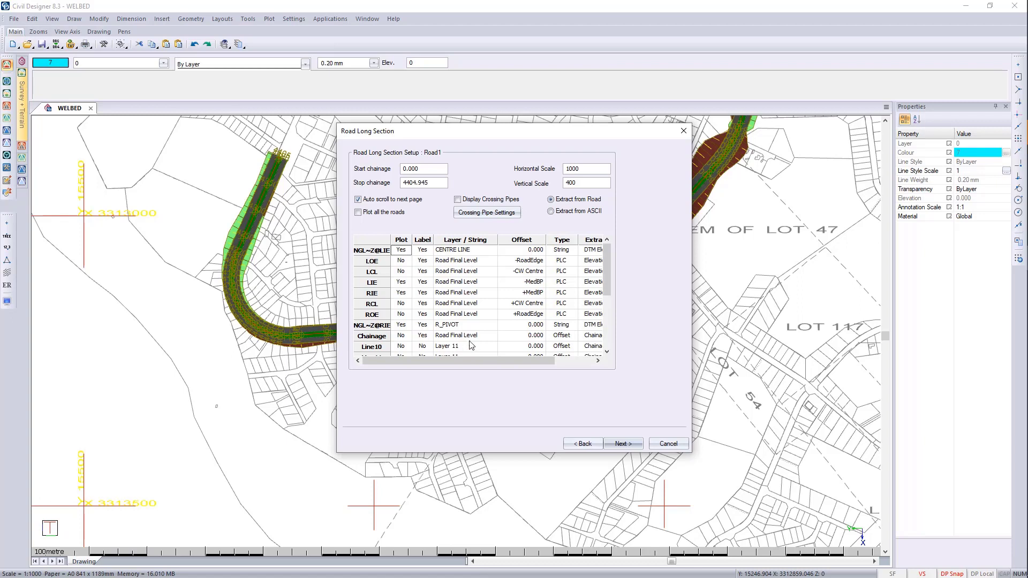
left_click_drag(481, 361, 546, 348)
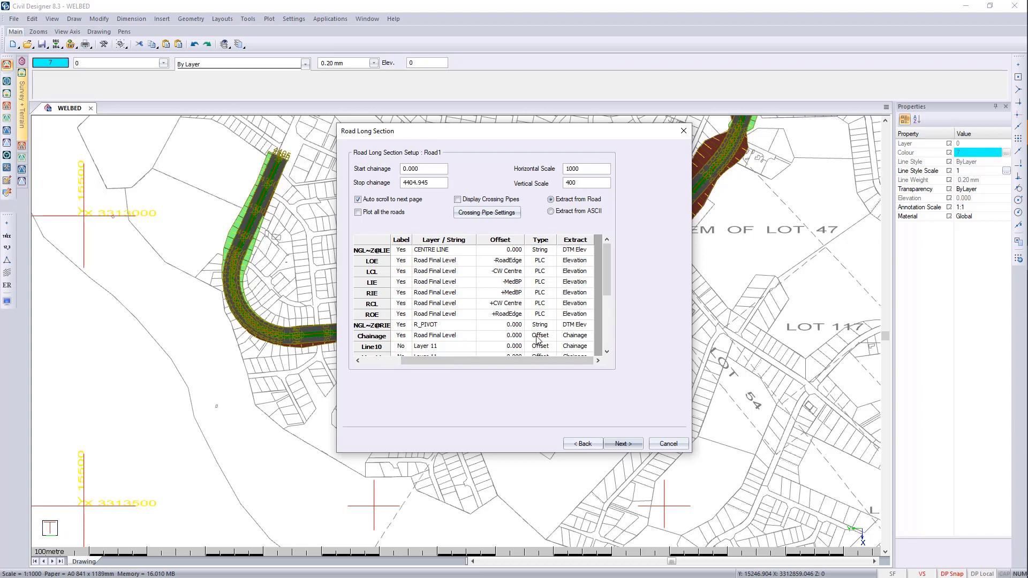
left_click(539, 250)
left_click(550, 250)
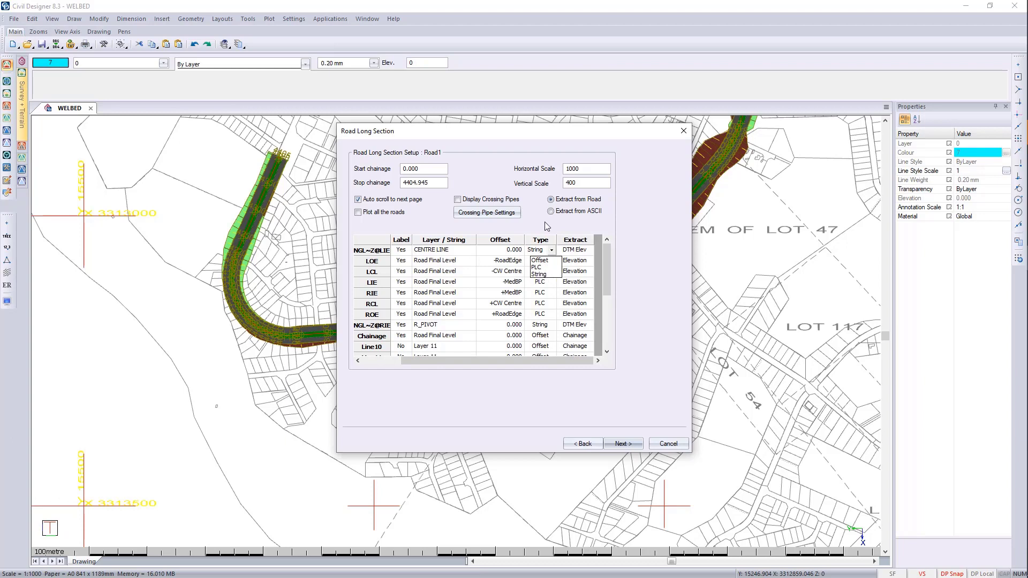
left_click(497, 254)
- Review the available strings and the Extract options for the NGL~Z@LIE row, keeping CENTRE LINE and DTM Elev
left_click(442, 253)
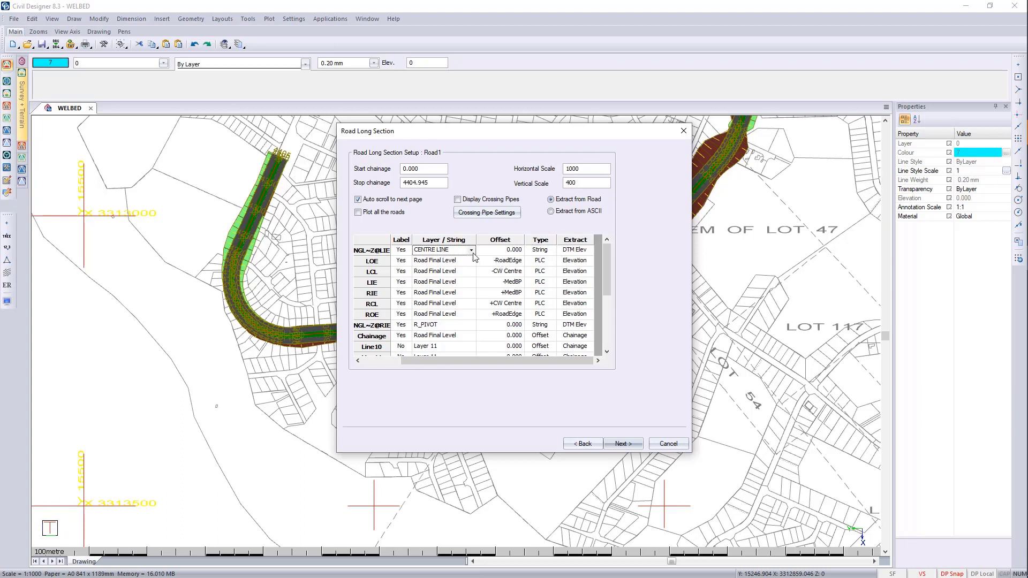
left_click(476, 250)
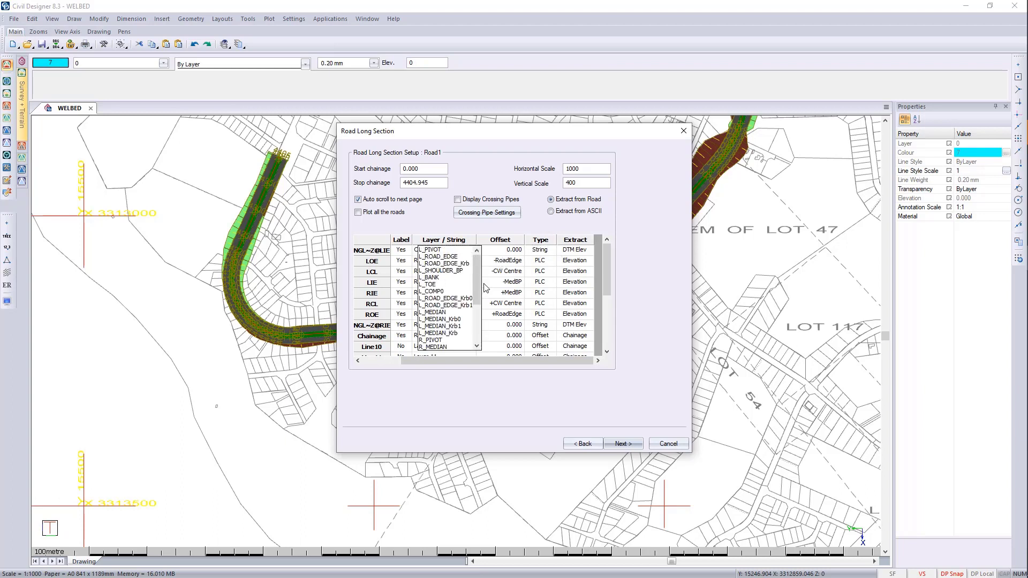
scroll(469, 313, "down", 3)
left_click_drag(468, 308, 482, 251)
left_click(516, 246)
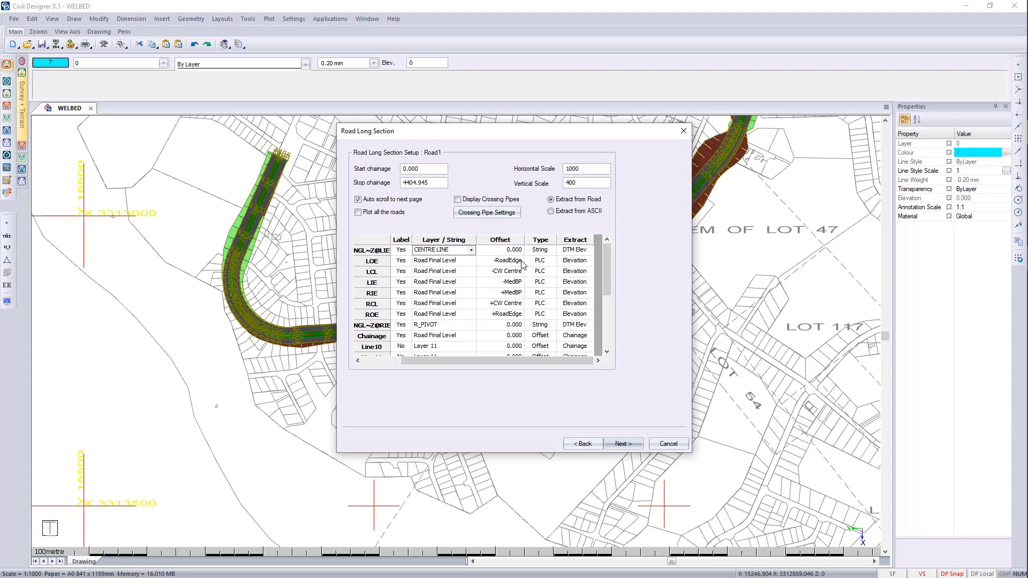
left_click(584, 254)
left_click(589, 250)
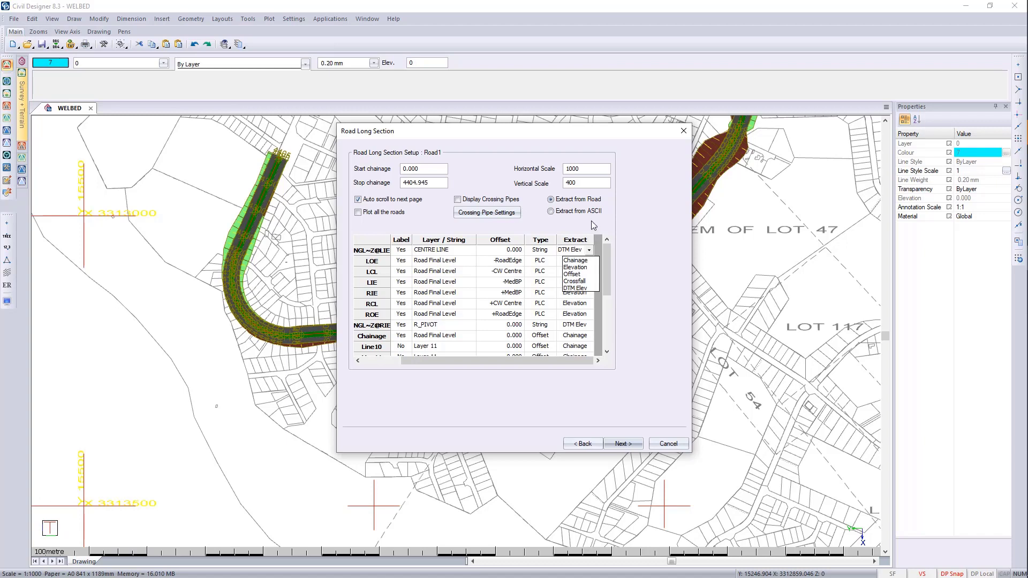
left_click(577, 252)
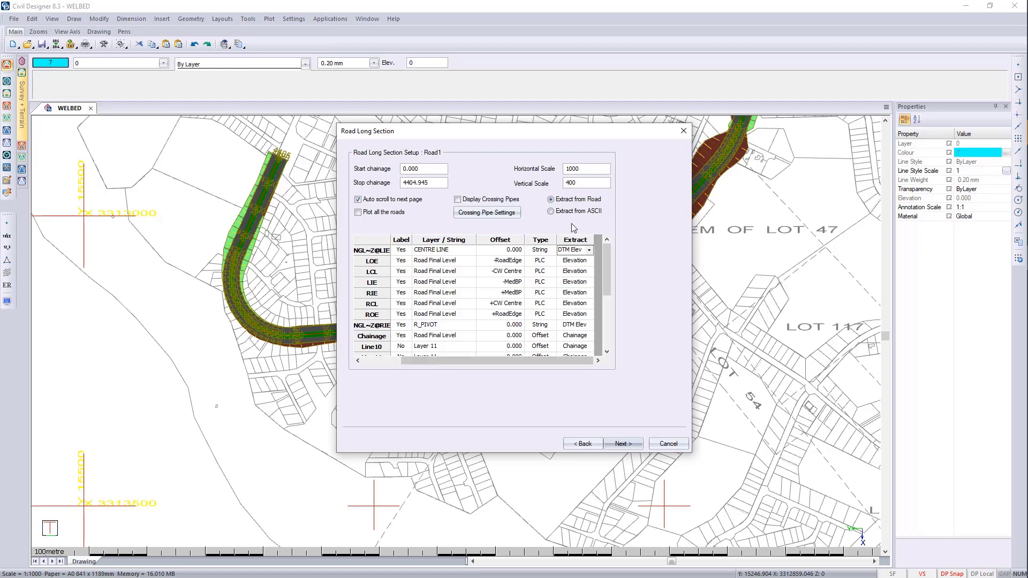
- Review the line elevations in the Long-section Editor and finish generating the Road1 long section sheets
left_click(624, 444)
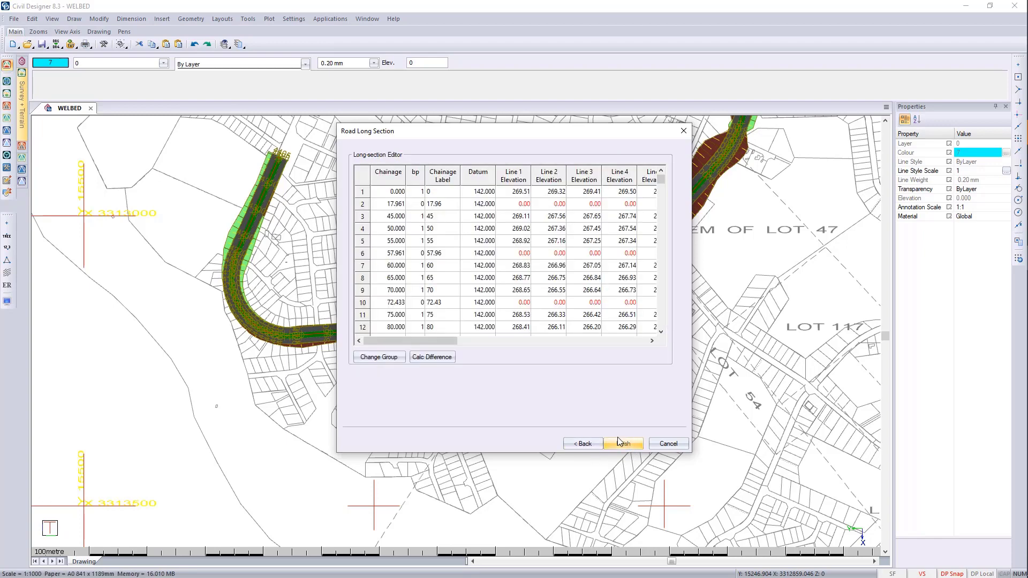
mouse_move(445, 342)
left_mouse_down()
mouse_move(496, 342)
mouse_move(440, 345)
left_mouse_up()
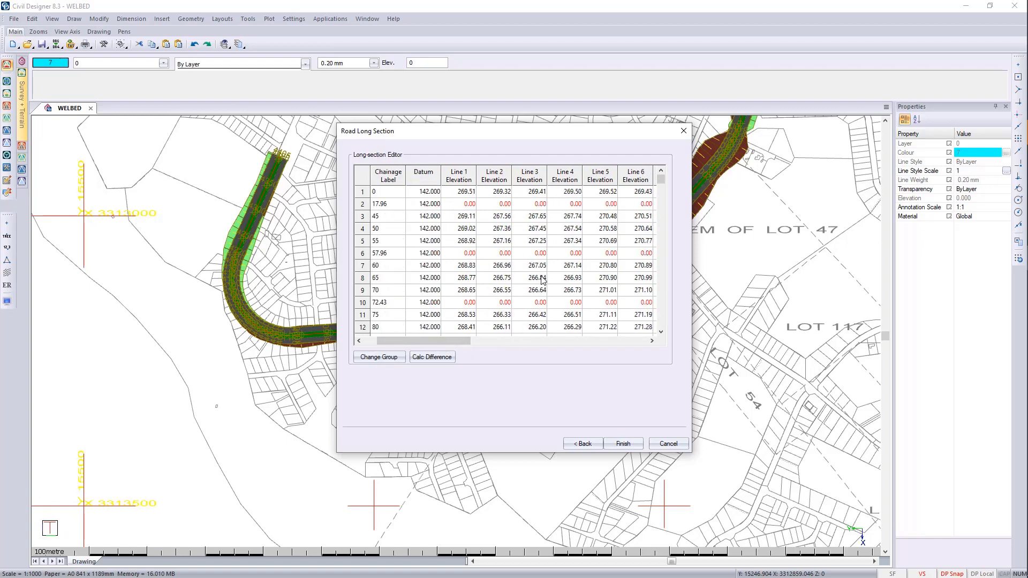
left_click_drag(439, 343, 396, 348)
left_click(623, 444)
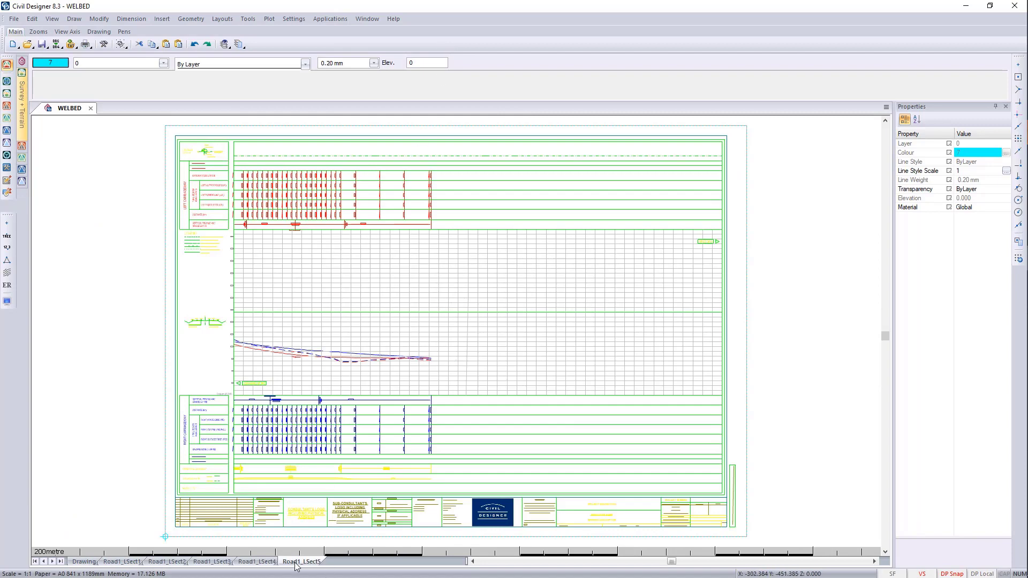
- Look through the newly plotted Road1 long section sheets from Road1_LSect4 back to Road1_LSect2
left_click(265, 562)
left_click(219, 562)
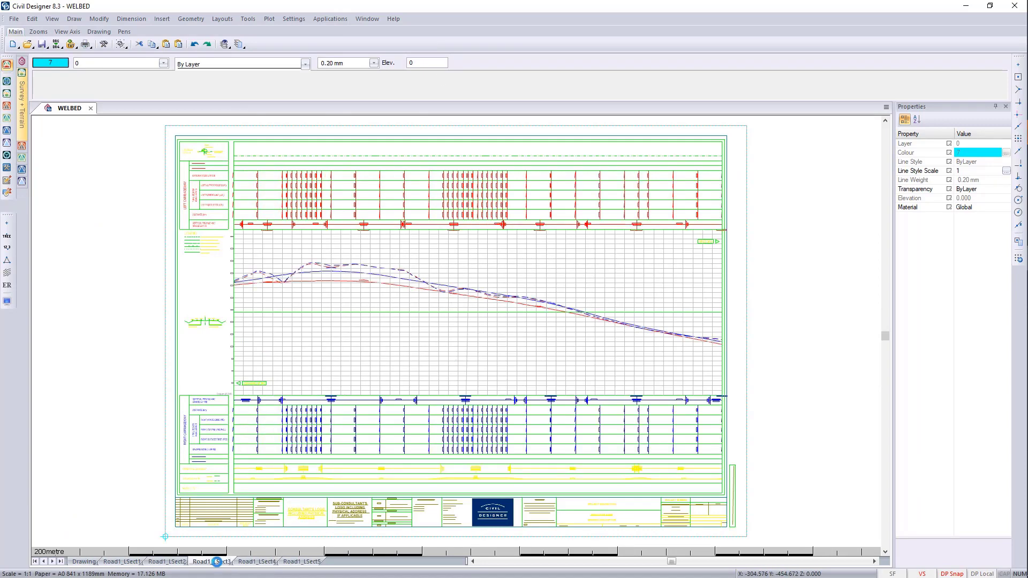
left_click(168, 562)
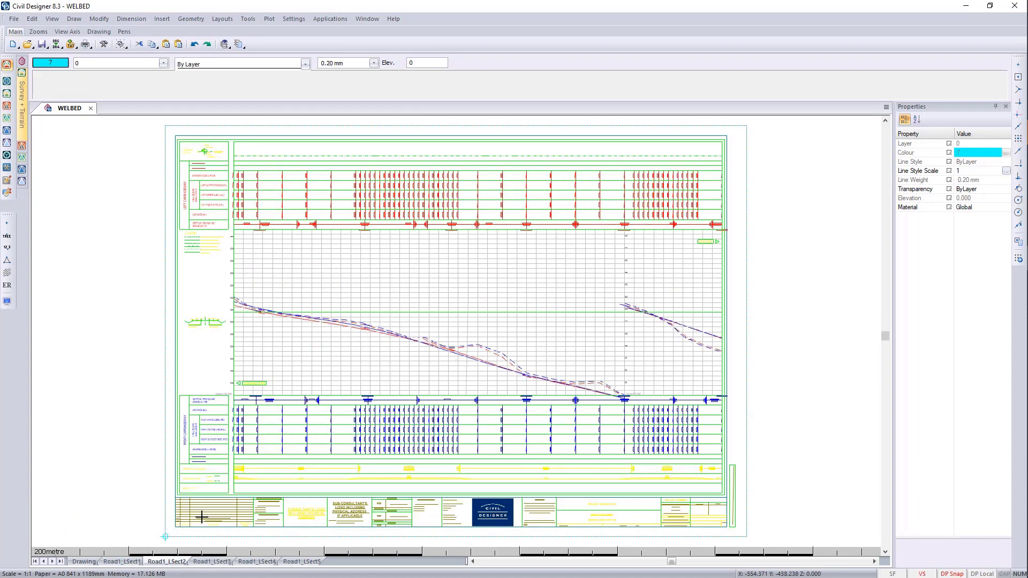